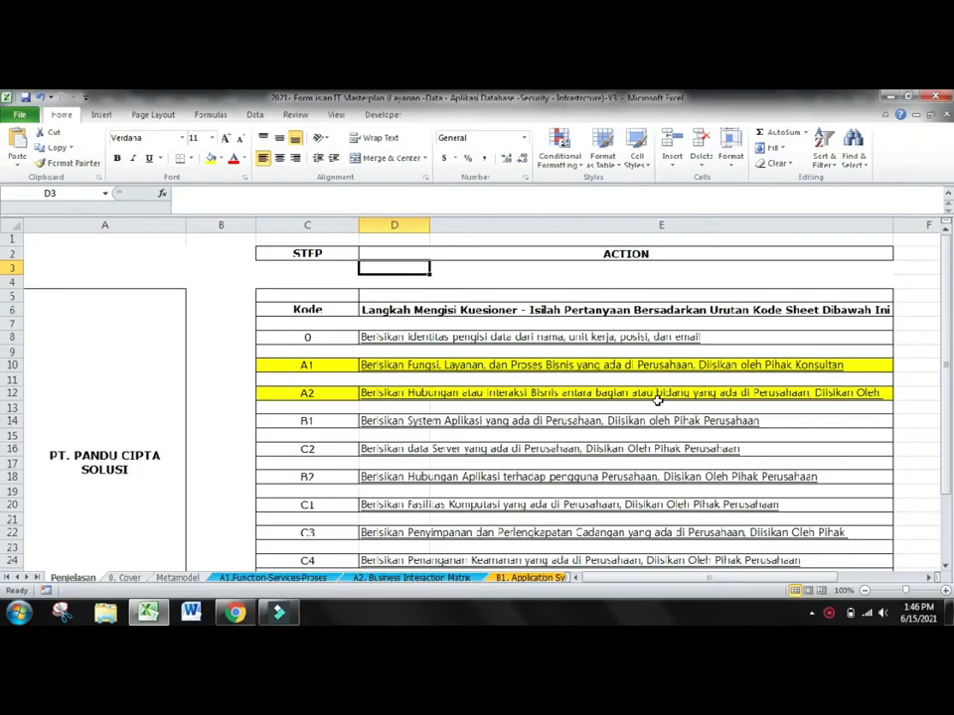
Review the STEP and ACTION headings and the start of the Kode list on the Penjelasan sheet.
{"action": "key", "text": "Left"}
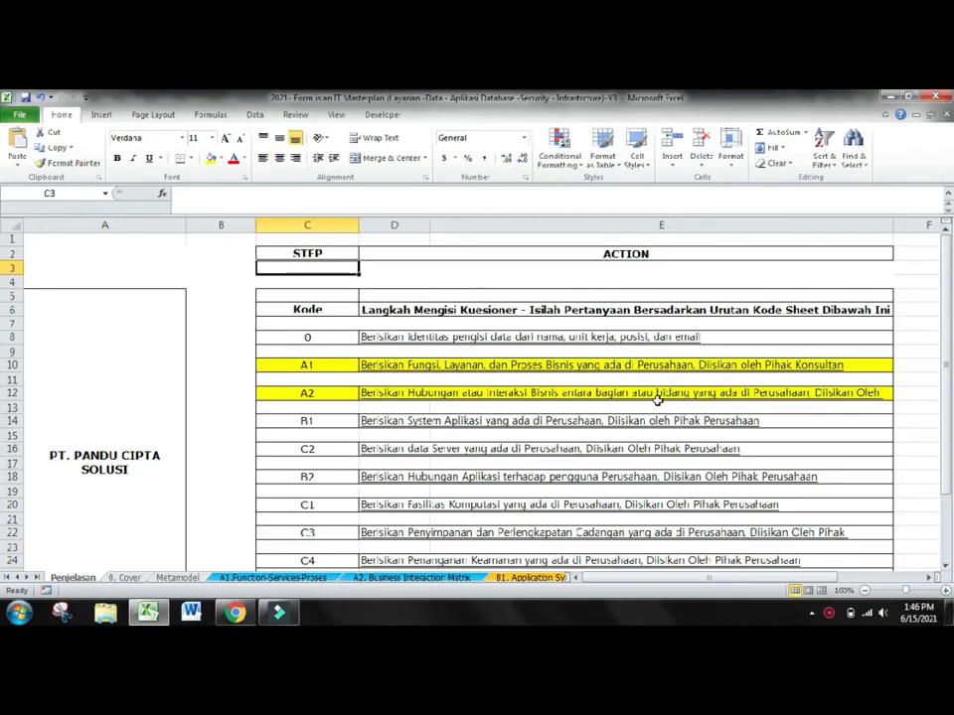
{"action": "key", "text": "Up"}
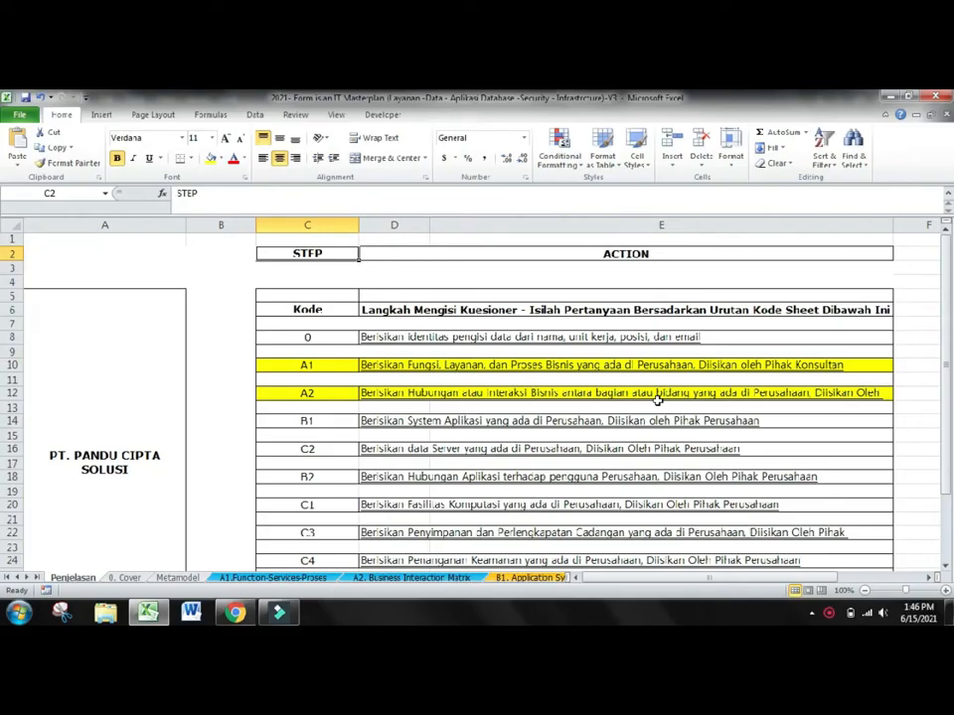
{"action": "key", "text": "Right"}
{"action": "key", "text": "Down"}
{"action": "key", "text": "Left"}
{"action": "key", "text": "Down"}
{"action": "key", "text": "Down"}
{"action": "key", "text": "Down"}
{"action": "key", "text": "Down"}
{"action": "key", "text": "Down"}
{"action": "key", "text": "Down"}
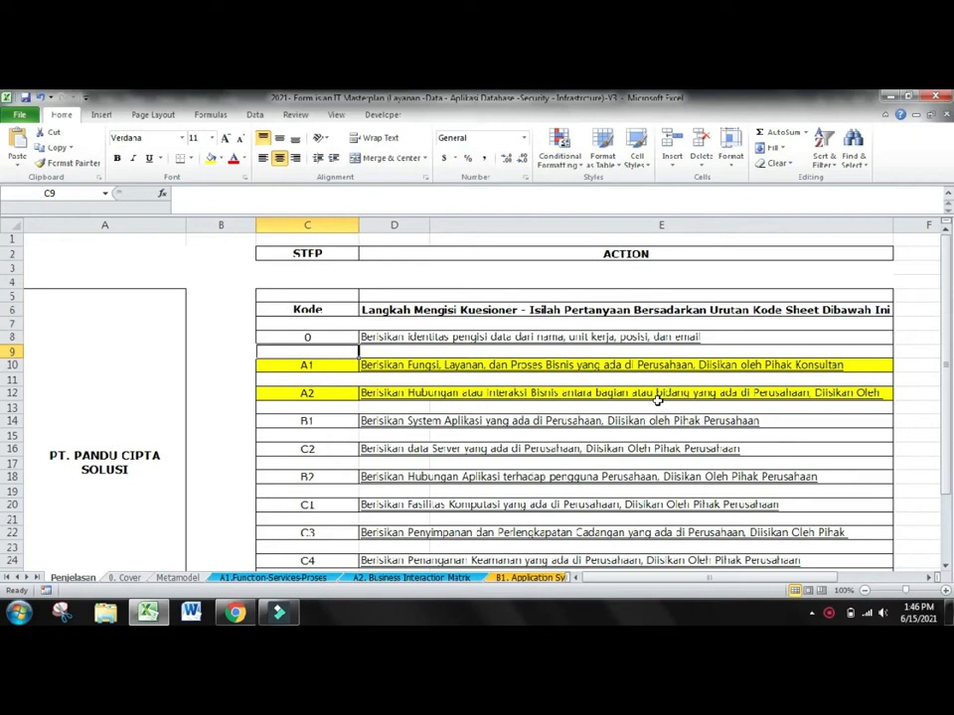
Examine the highlighted A1 and A2 code rows and the code 0 row in the Kode list.
{"action": "key", "text": "Down"}
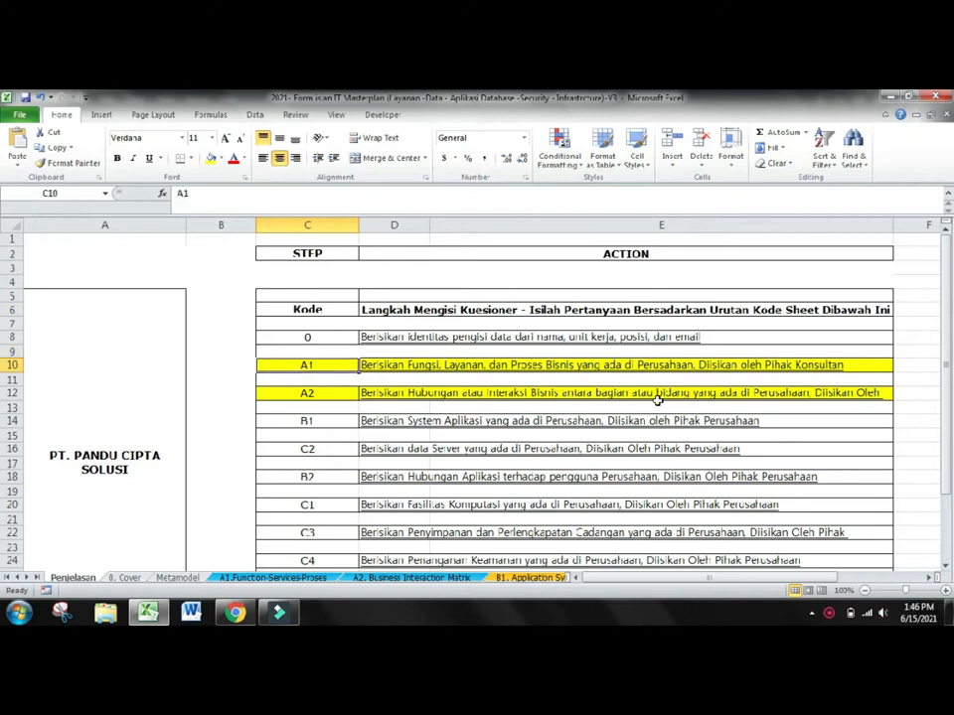
{"action": "key", "text": "Down"}
{"action": "key", "text": "Down"}
{"action": "key", "text": "Up"}
{"action": "key", "text": "Up"}
{"action": "key", "text": "Up"}
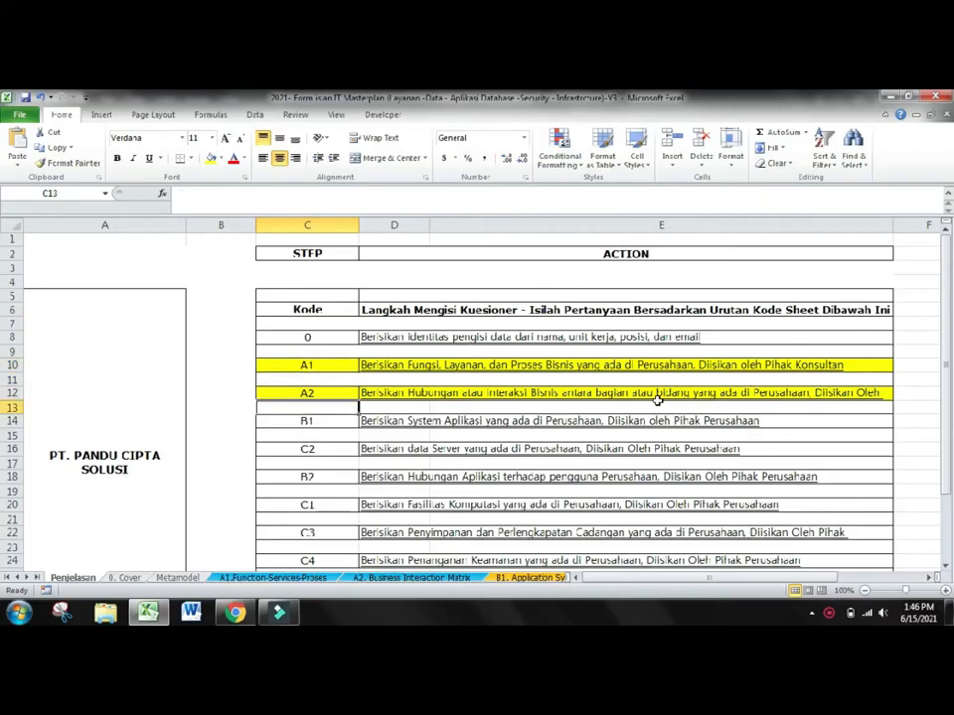
{"action": "key", "text": "Right"}
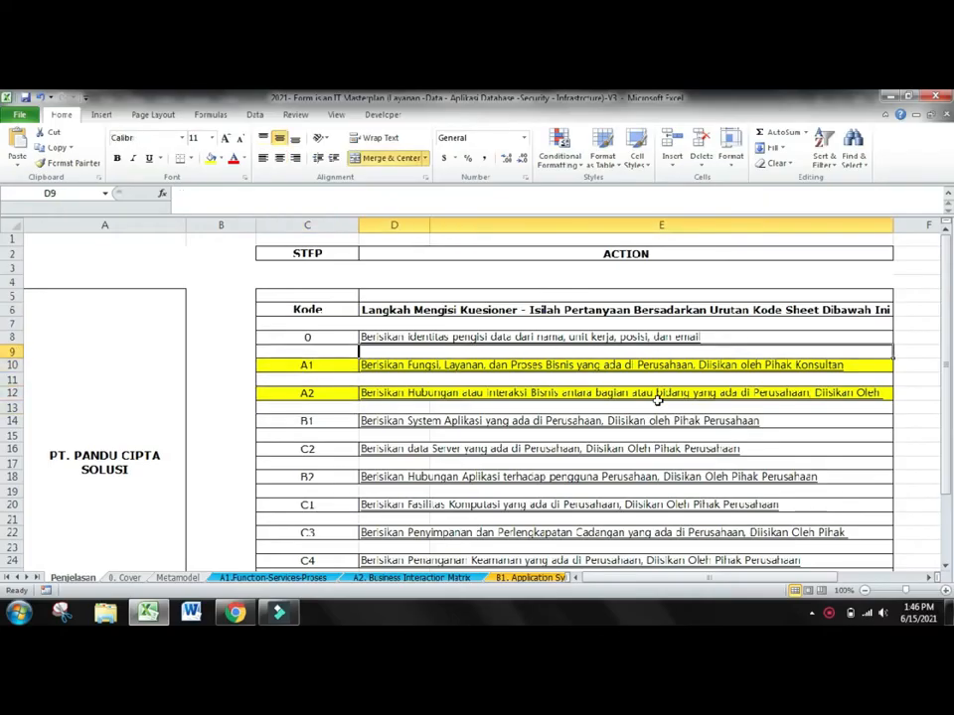
{"action": "key", "text": "Left"}
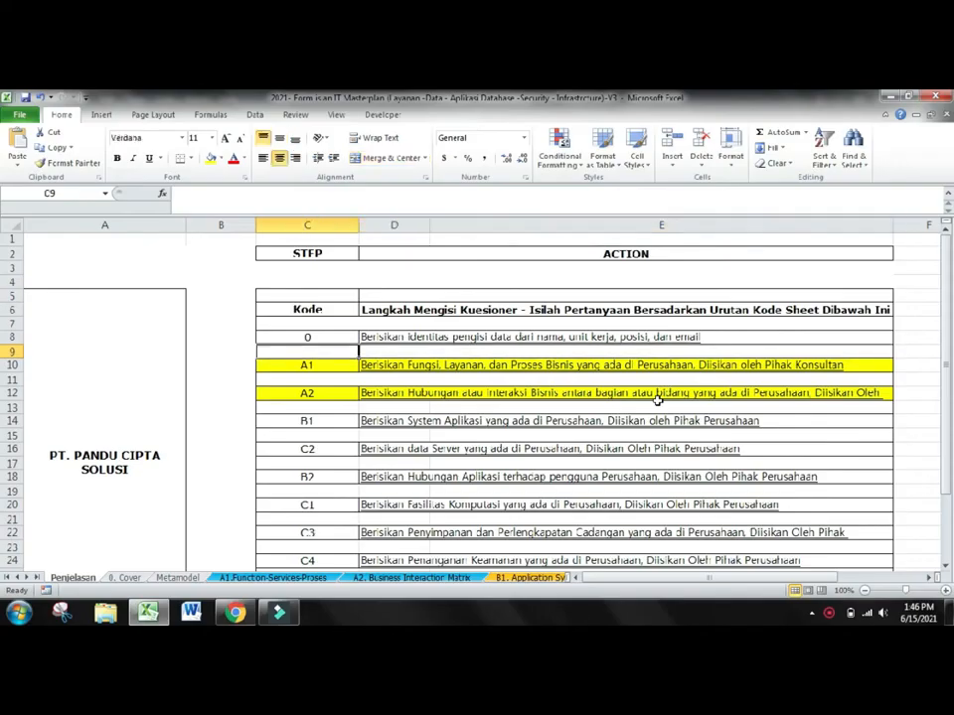
{"action": "key", "text": "Down"}
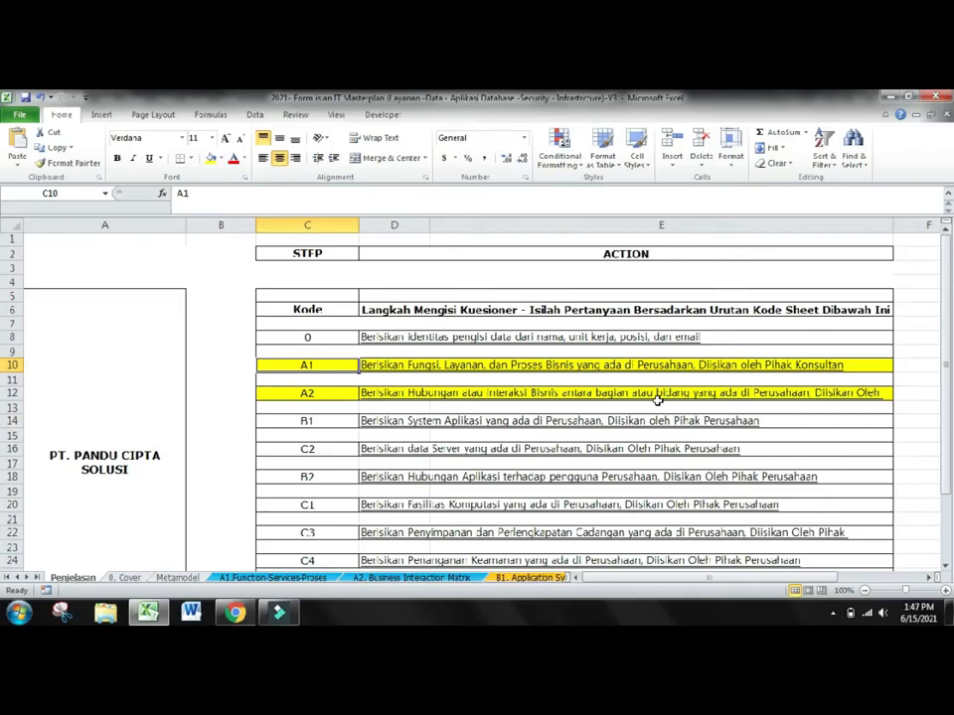
{"action": "key", "text": "Down"}
{"action": "key", "text": "Down"}
{"action": "key", "text": "Up"}
{"action": "key", "text": "Up"}
{"action": "key", "text": "Up"}
{"action": "key", "text": "Up"}
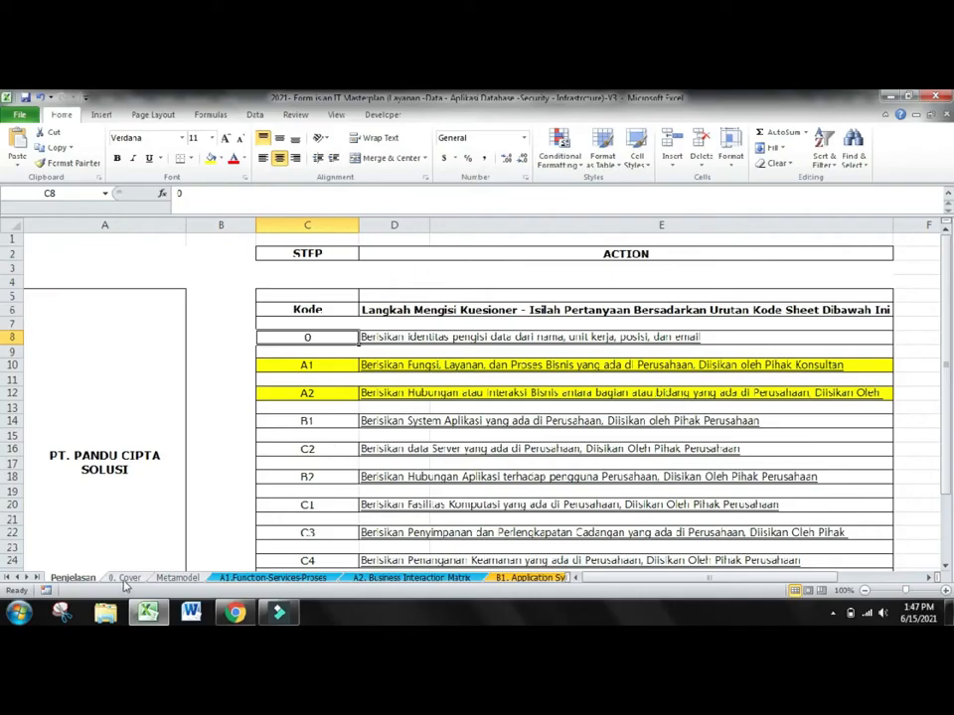
Read the code 0 description, and examine the Nama, Unit Kerja and Posisi fields on the 0. Cover sheet.
{"action": "left_click", "coordinate": [538, 338]}
{"action": "left_click", "coordinate": [537, 338]}
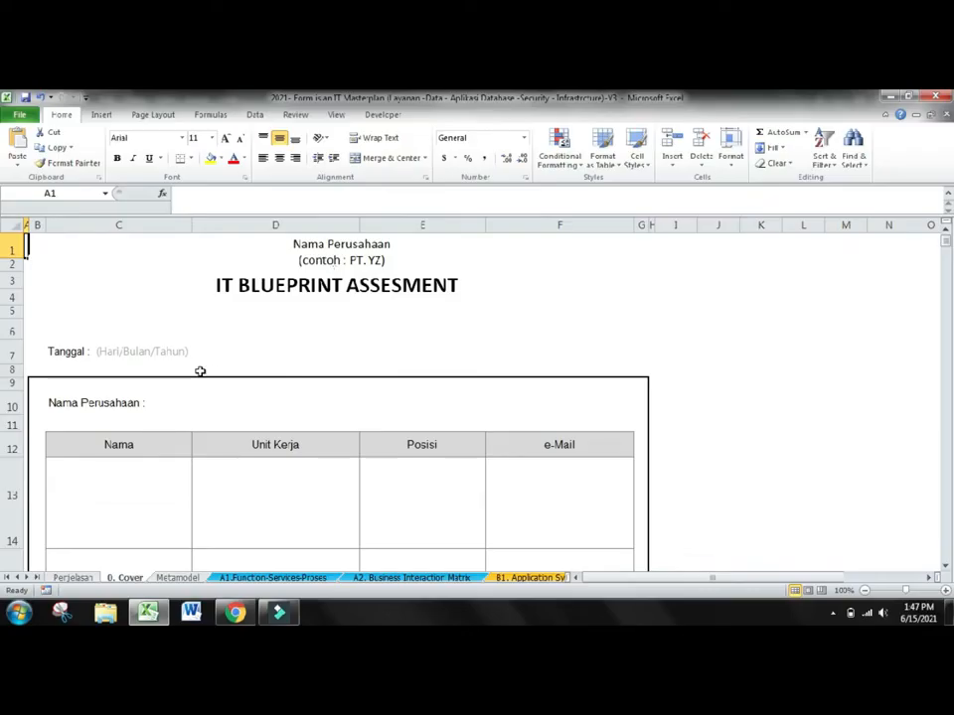
{"action": "left_click", "coordinate": [173, 483]}
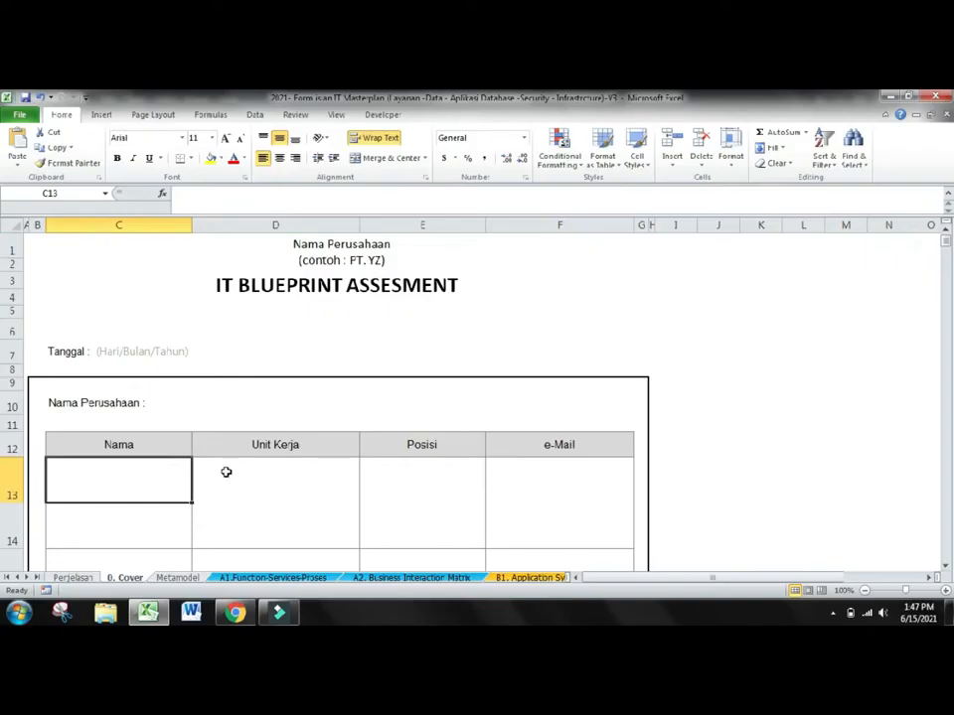
{"action": "left_click", "coordinate": [225, 472]}
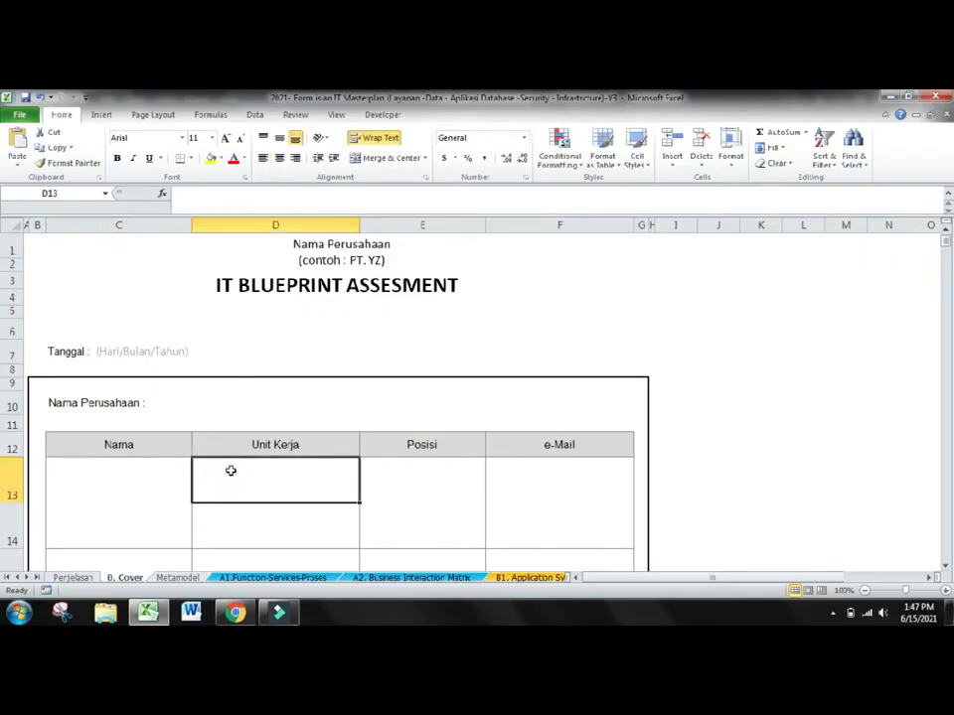
{"action": "left_click", "coordinate": [430, 479]}
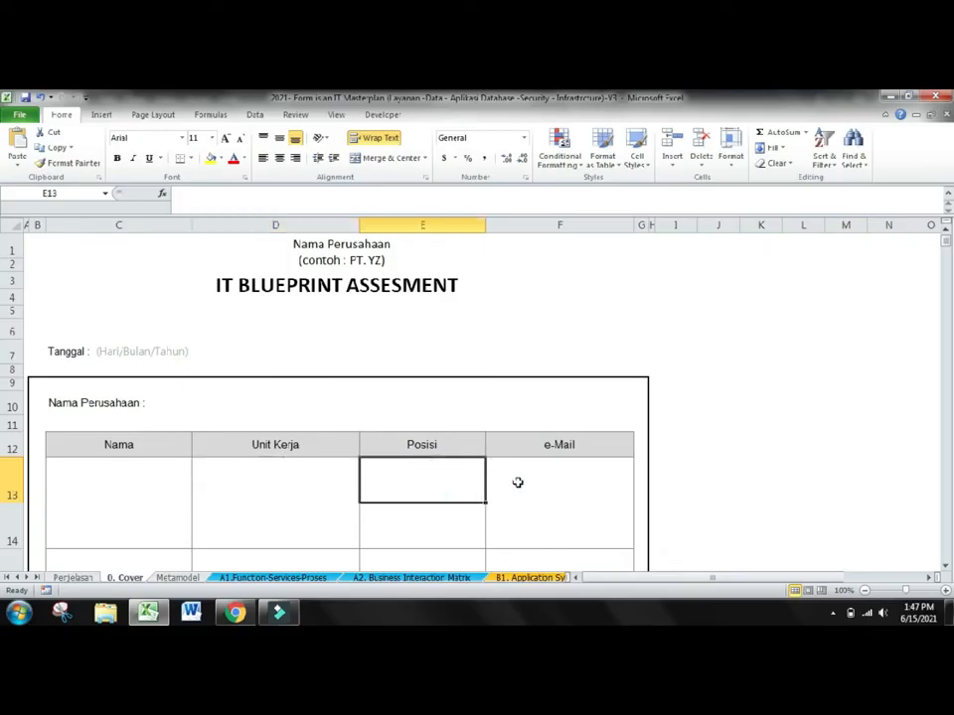
View the B1 description on the Penjelasan sheet and examine the form-filling diagram on the Metamodel sheet.
{"action": "left_click", "coordinate": [74, 577]}
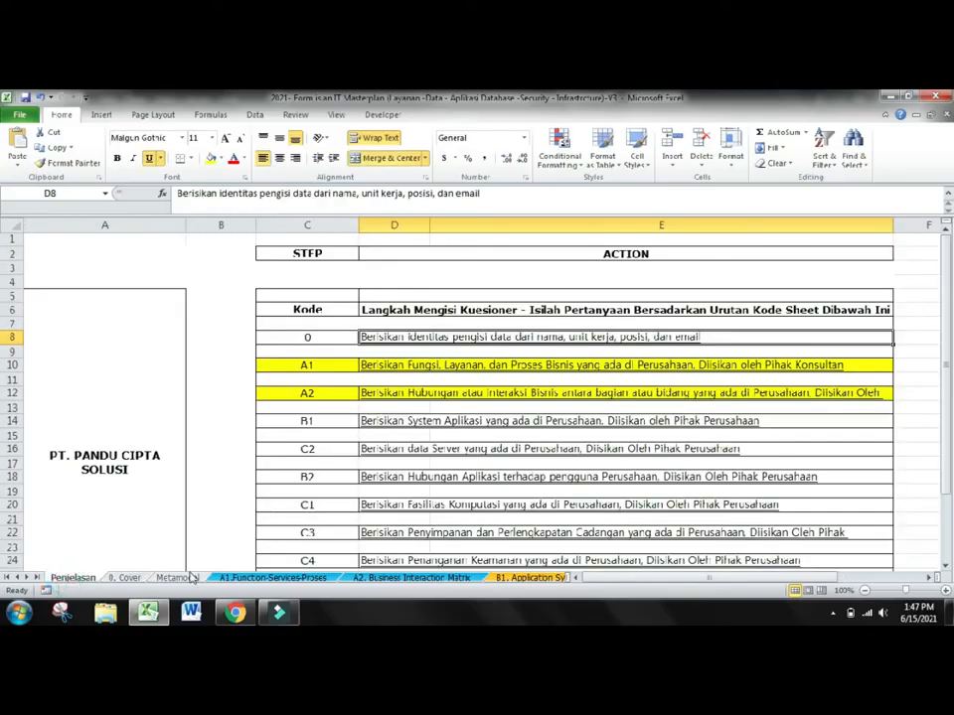
{"action": "left_click", "coordinate": [398, 423]}
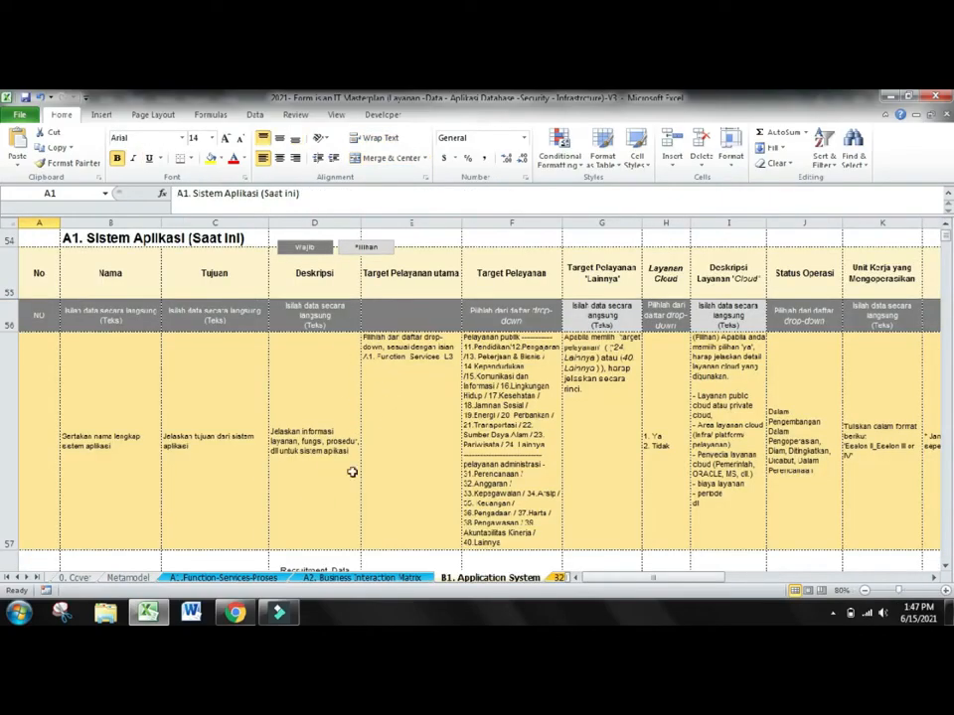
{"action": "left_click", "coordinate": [129, 577]}
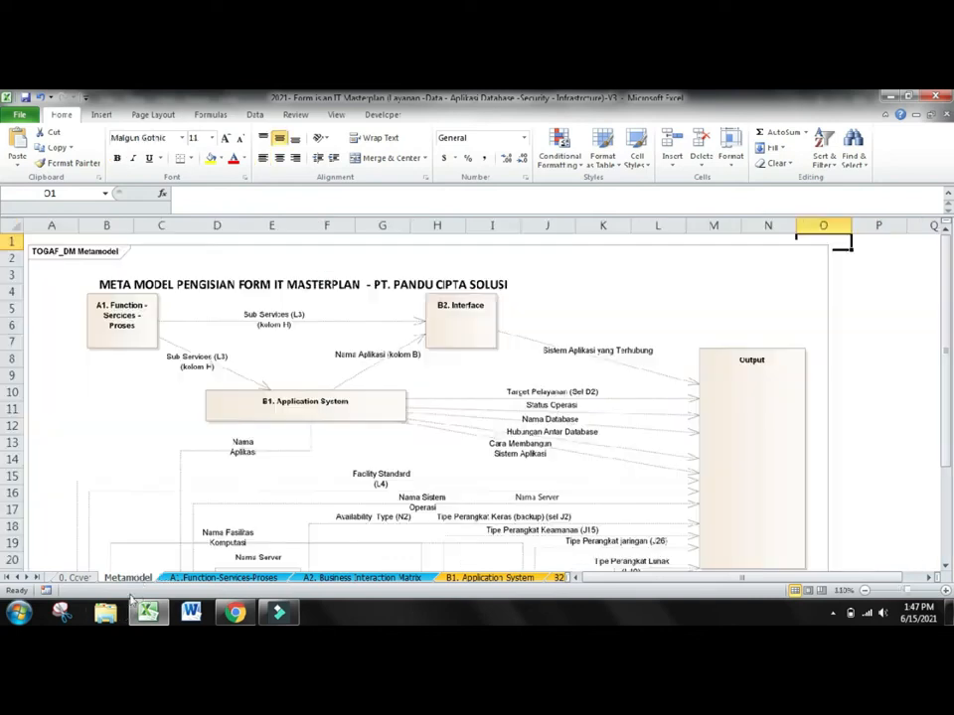
{"action": "left_click", "coordinate": [270, 427]}
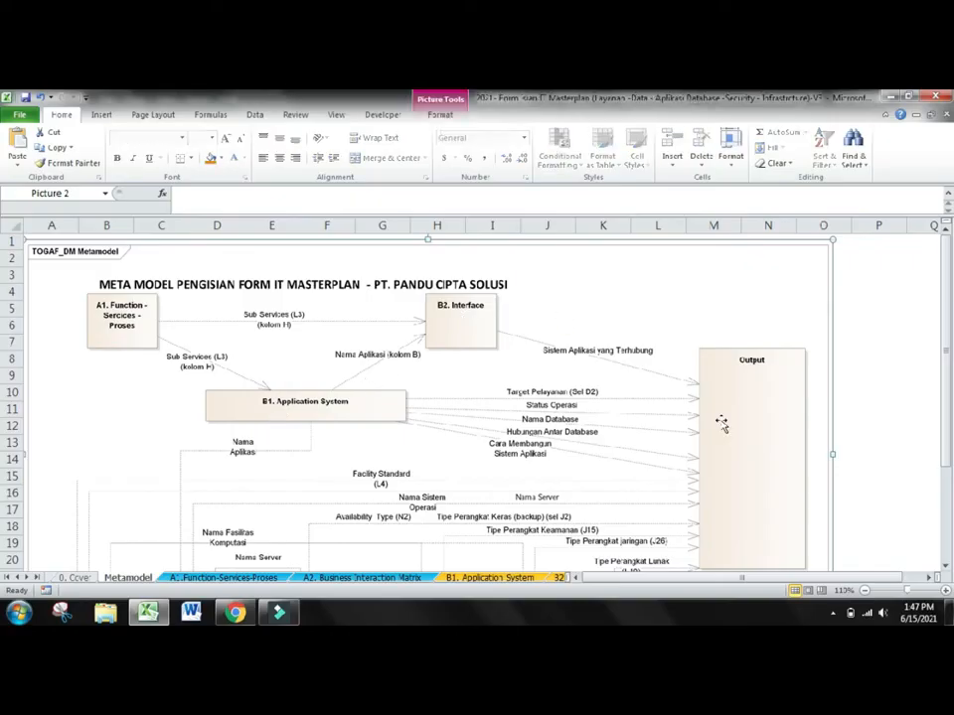
{"action": "mouse_move", "coordinate": [948, 294]}
{"action": "left_mouse_down"}
{"action": "mouse_move", "coordinate": [947, 313]}
{"action": "mouse_move", "coordinate": [946, 270]}
{"action": "mouse_move", "coordinate": [947, 299]}
{"action": "mouse_move", "coordinate": [947, 285]}
{"action": "left_mouse_up"}
{"action": "scroll", "coordinate": [787, 329], "scroll_direction": "down", "scroll_amount": 1}
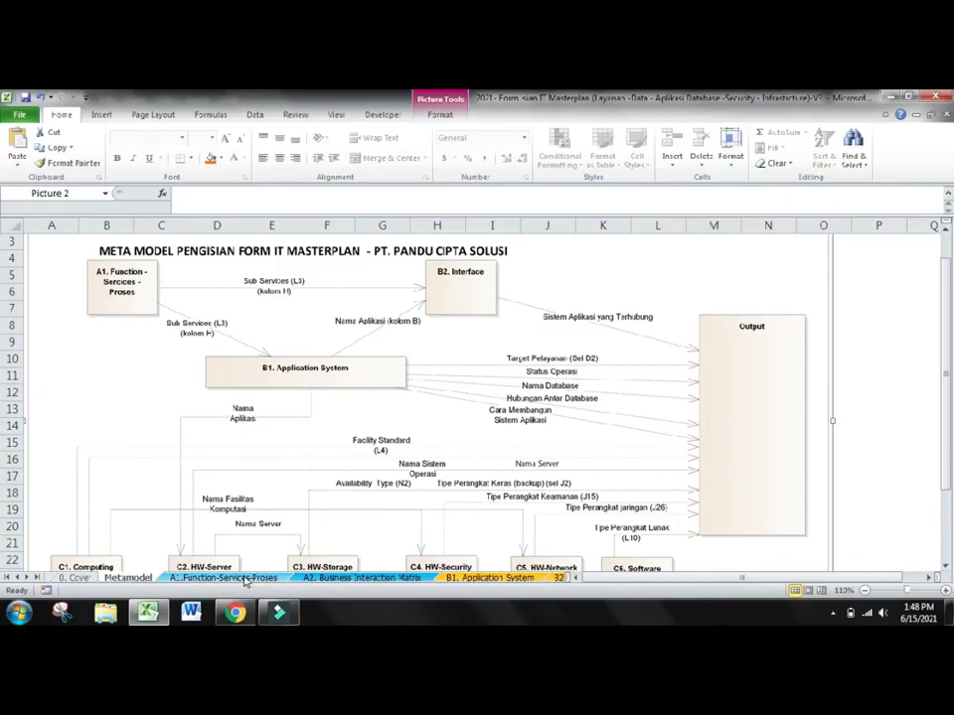
Open the B1. Application System sheet and examine the filling instructions above the HRIS example row.
{"action": "left_click", "coordinate": [469, 584]}
{"action": "left_click", "coordinate": [109, 504]}
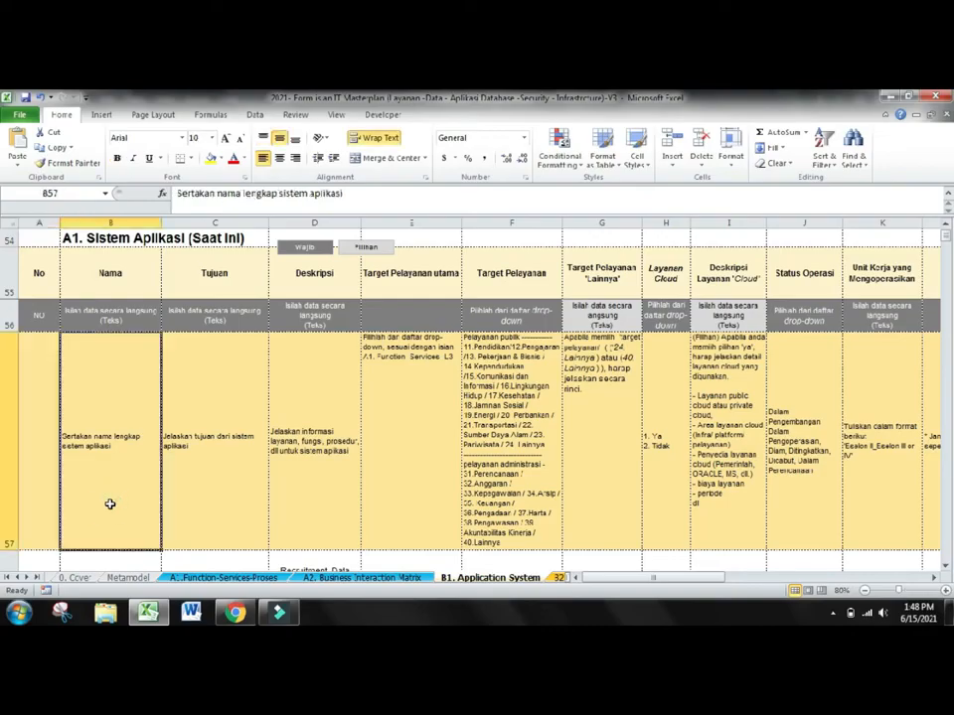
{"action": "key", "text": "Down"}
{"action": "key", "text": "Left"}
{"action": "key", "text": "Up"}
{"action": "key", "text": "Down"}
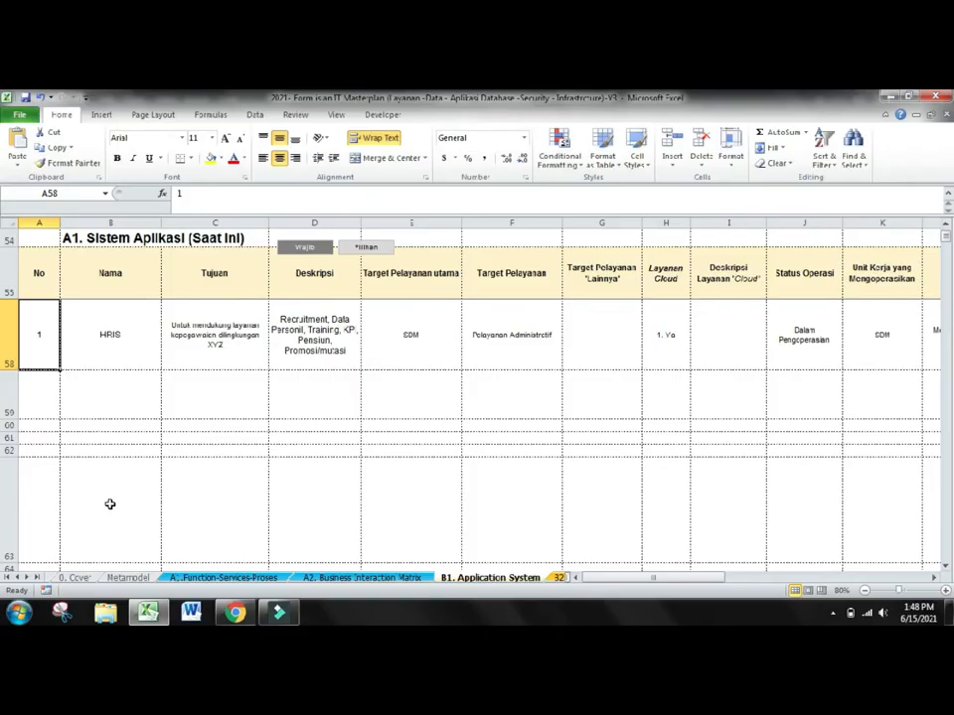
Examine the HRIS example's Nama, Tujuan and Deskripsi cells, and dismiss the Windows color scheme dialog.
{"action": "key", "text": "Right"}
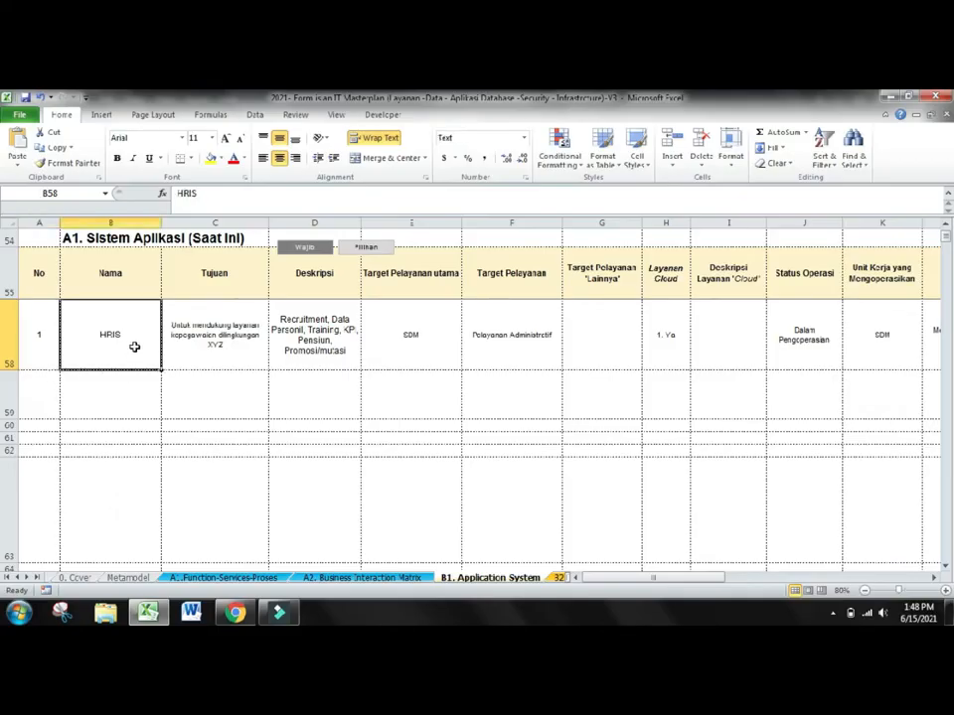
{"action": "key", "text": "Right"}
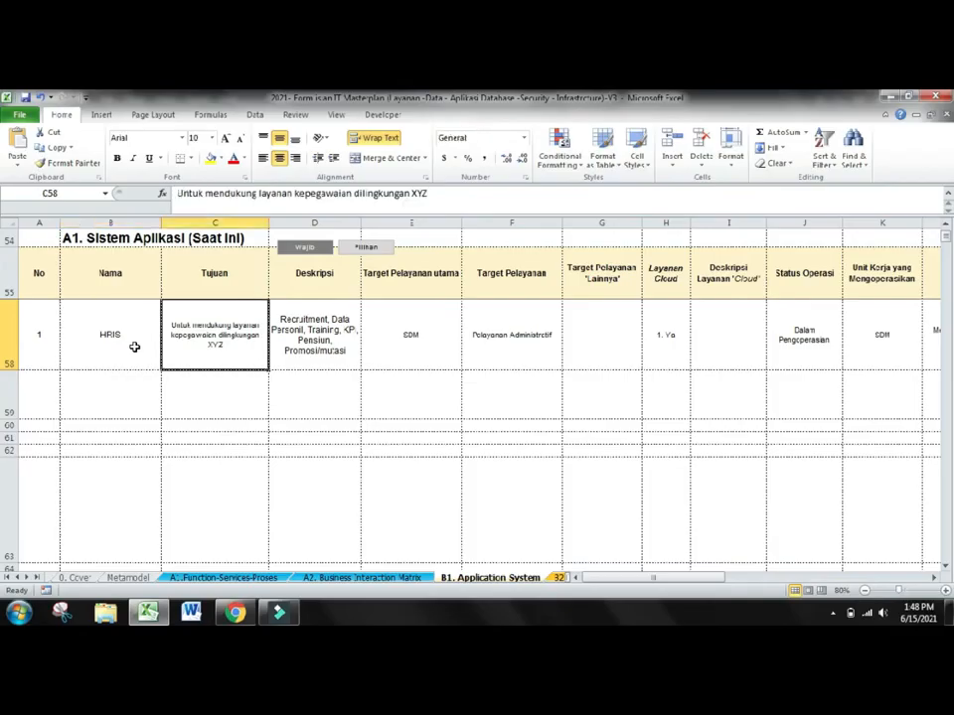
{"action": "key", "text": "Right"}
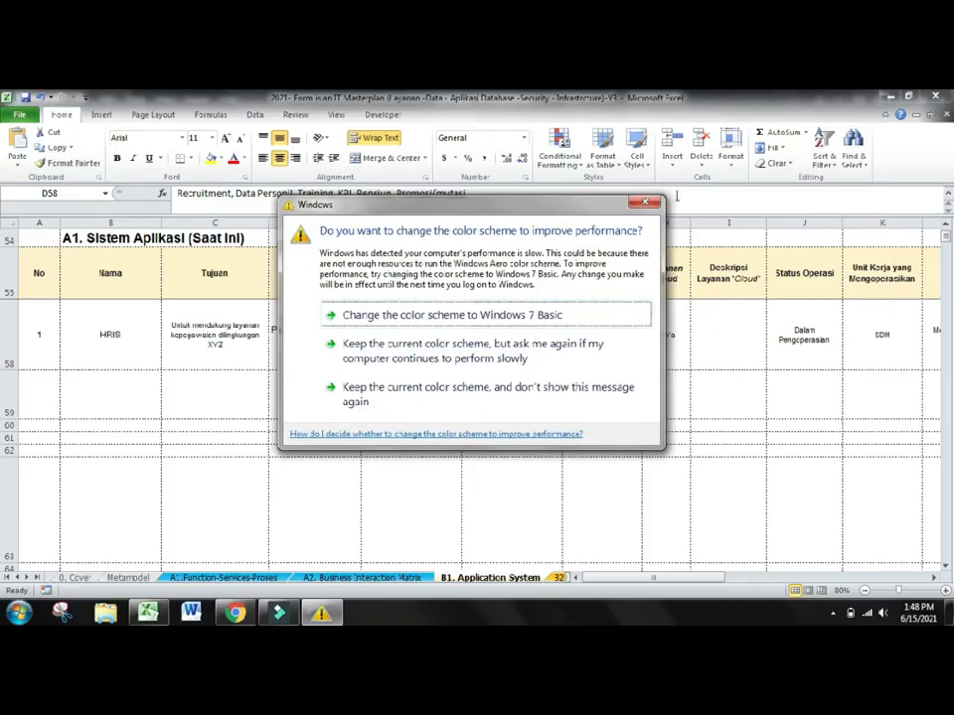
{"action": "left_click", "coordinate": [645, 203]}
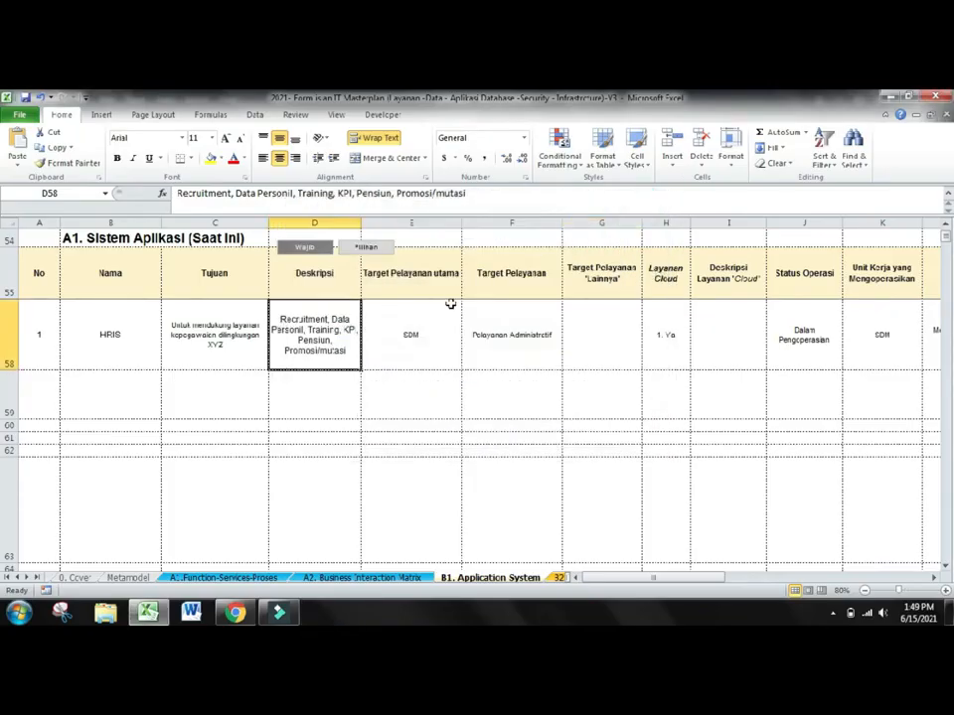
Examine the HRIS row's Target Pelayanan utama and Target Pelayanan cells with their option lists and the Target Pelayanan instructions.
{"action": "left_click", "coordinate": [450, 303]}
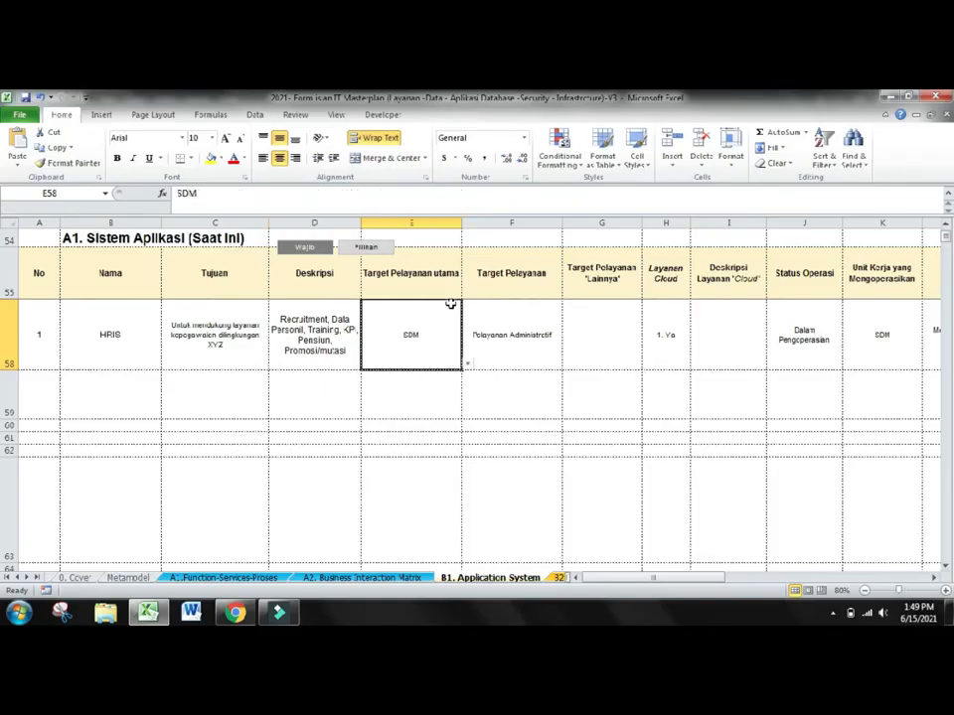
{"action": "left_click", "coordinate": [468, 364]}
{"action": "left_click", "coordinate": [468, 364]}
{"action": "key", "text": "Right"}
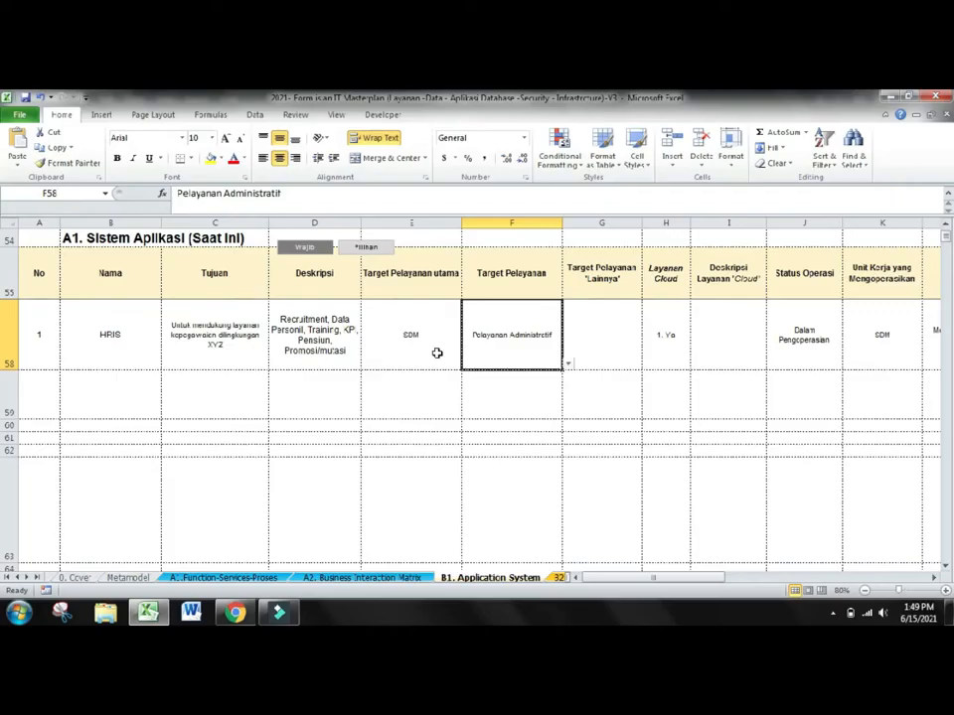
{"action": "key", "text": "Up"}
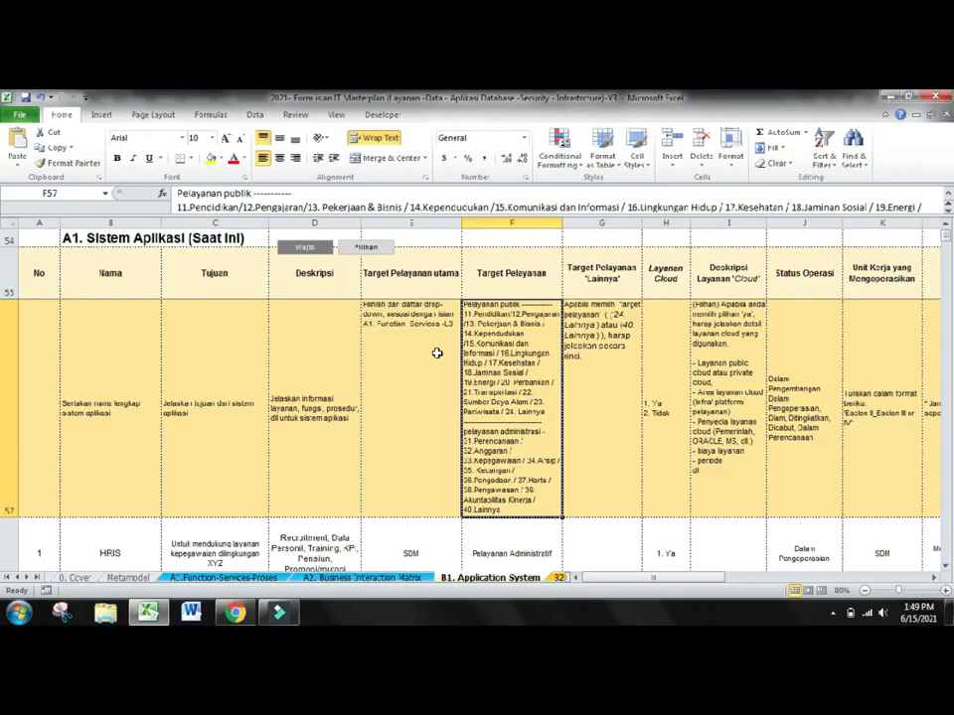
{"action": "key", "text": "Down"}
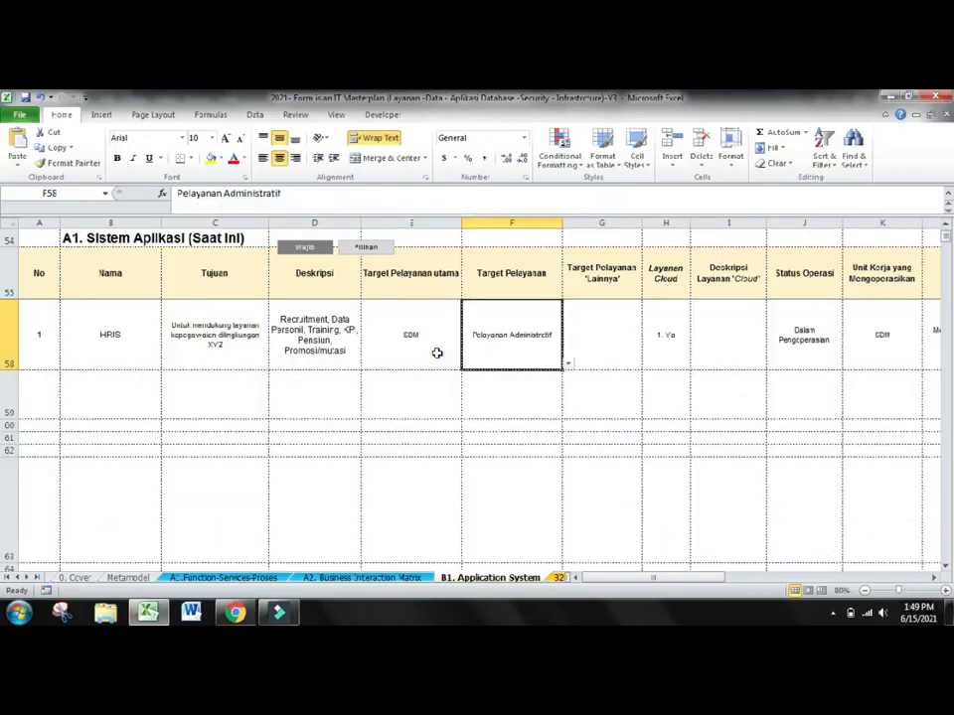
{"action": "left_click", "coordinate": [568, 366]}
Examine the HRIS row's Target Pelayanan 'Lainnya', Layanan Cloud and Deskripsi Layanan 'Cloud' cells, including the cloud description instructions.
{"action": "left_click", "coordinate": [590, 346]}
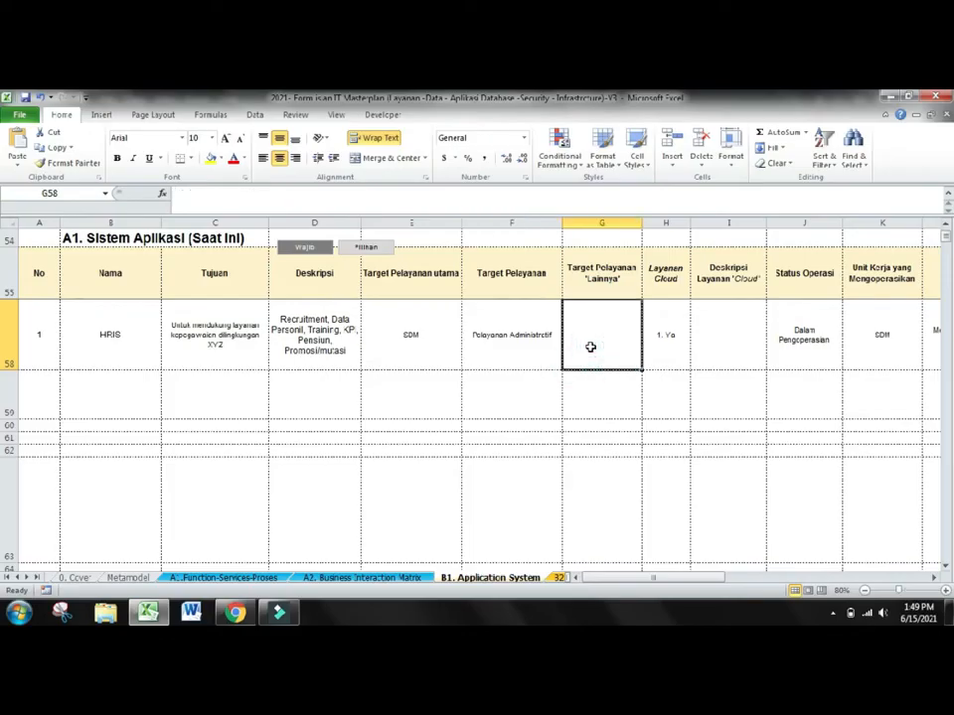
{"action": "key", "text": "Right"}
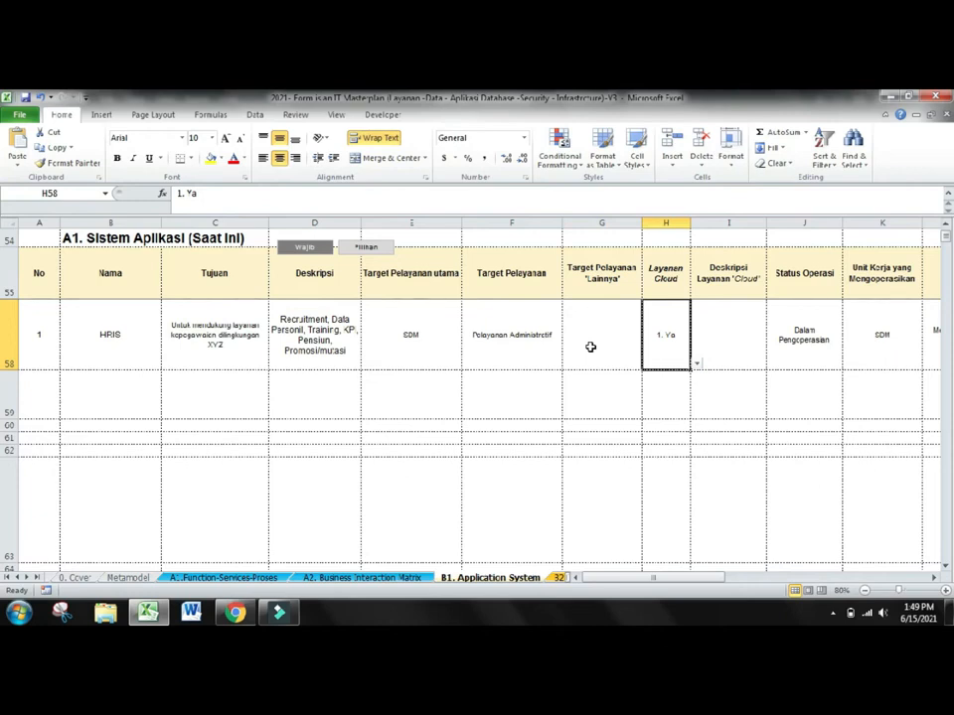
{"action": "key", "text": "Right"}
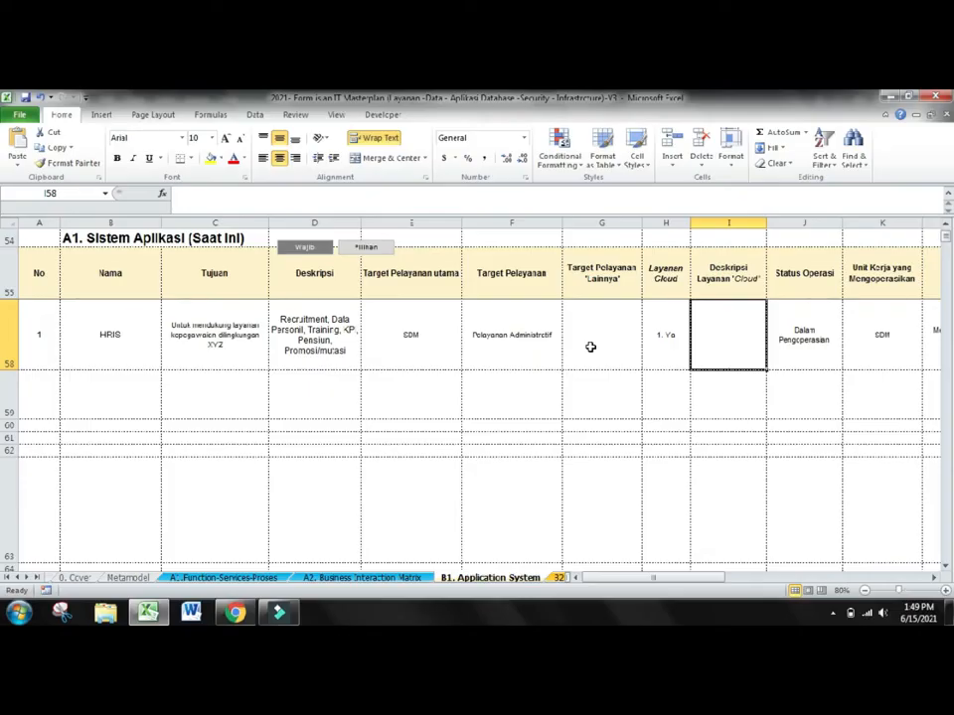
{"action": "key", "text": "Up"}
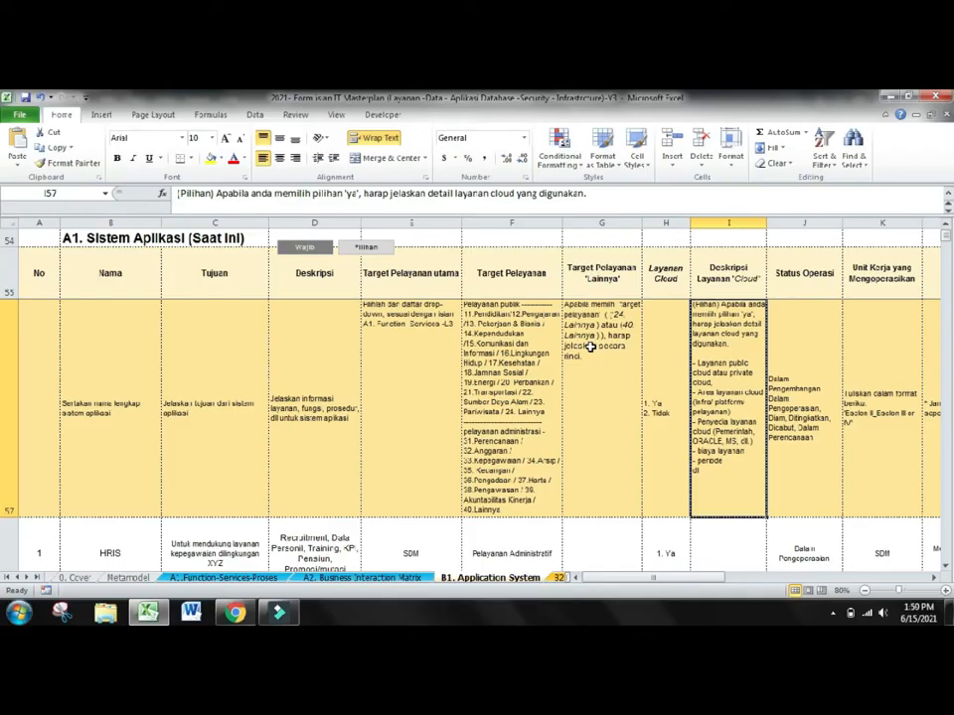
{"action": "key", "text": "Down"}
{"action": "key", "text": "Up"}
{"action": "key", "text": "Down"}
{"action": "key", "text": "Right"}
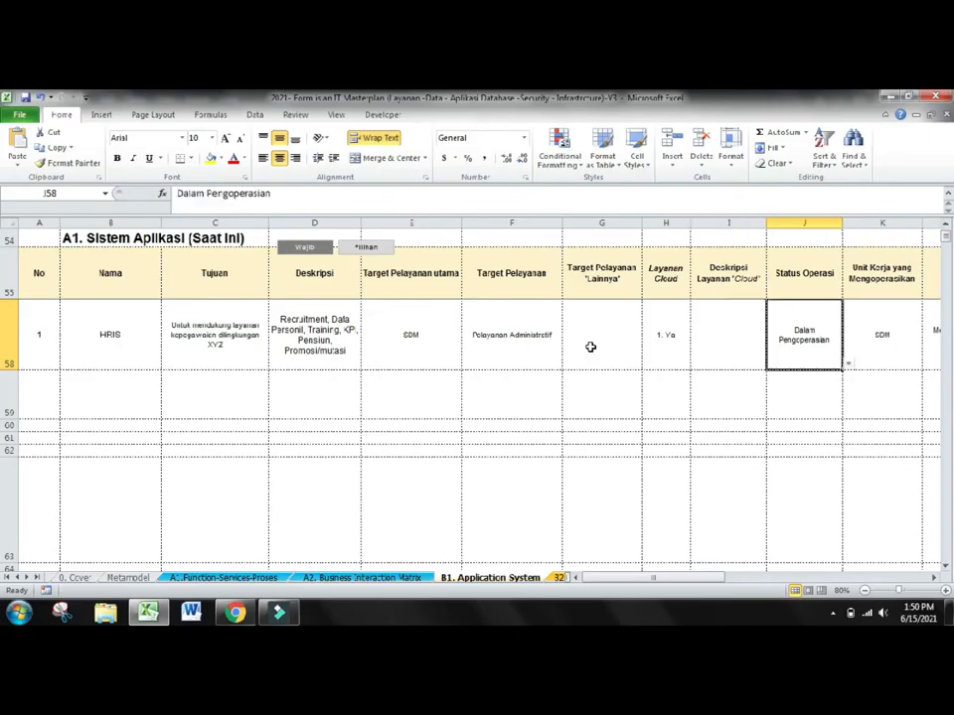
Compare the HRIS row's cloud description and Status Operasi cells, and close the Windows color scheme dialog.
{"action": "key", "text": "Left"}
{"action": "key", "text": "Up"}
{"action": "key", "text": "Down"}
{"action": "key", "text": "Right"}
{"action": "key", "text": "Left"}
{"action": "key", "text": "Right"}
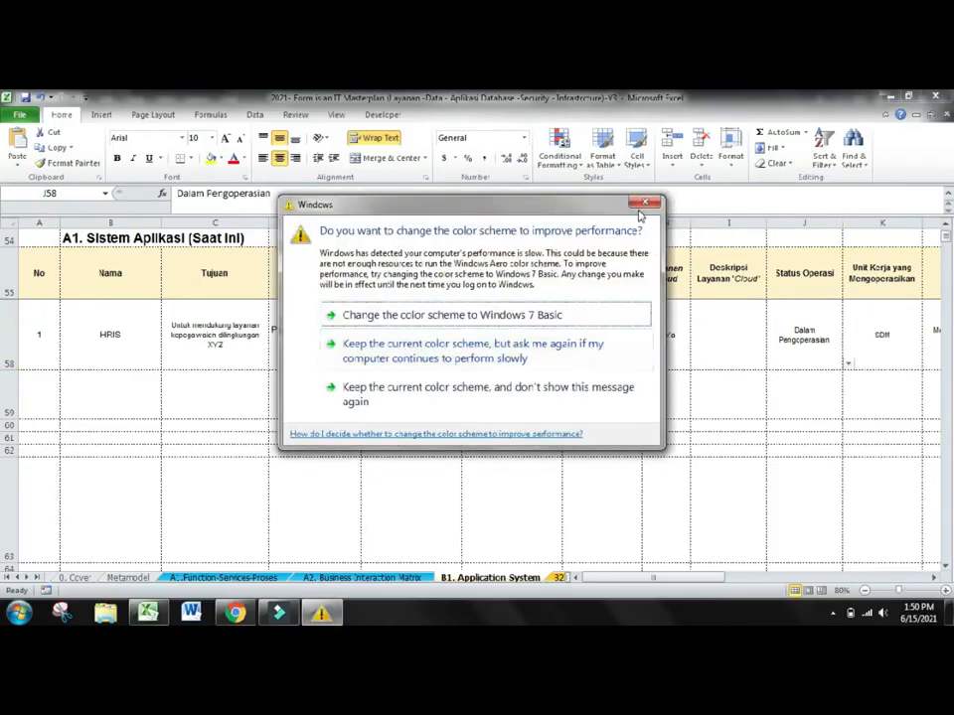
{"action": "left_click", "coordinate": [643, 205]}
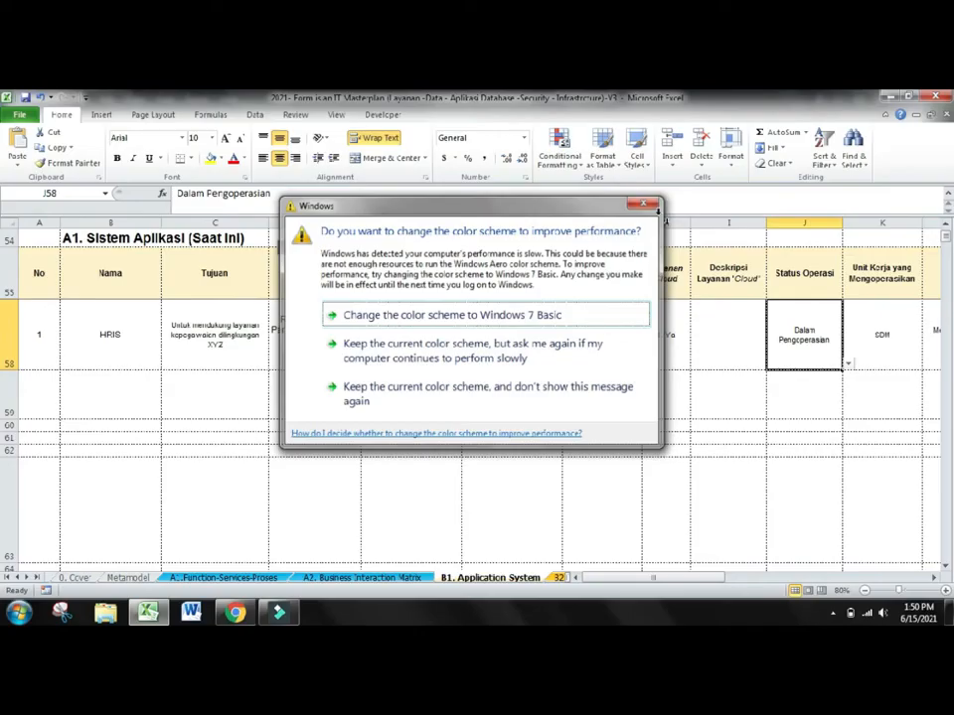
Examine the HRIS row's Status Operasi option list and its Unit Kerja yang Mengoperasikan cell.
{"action": "left_click", "coordinate": [847, 366]}
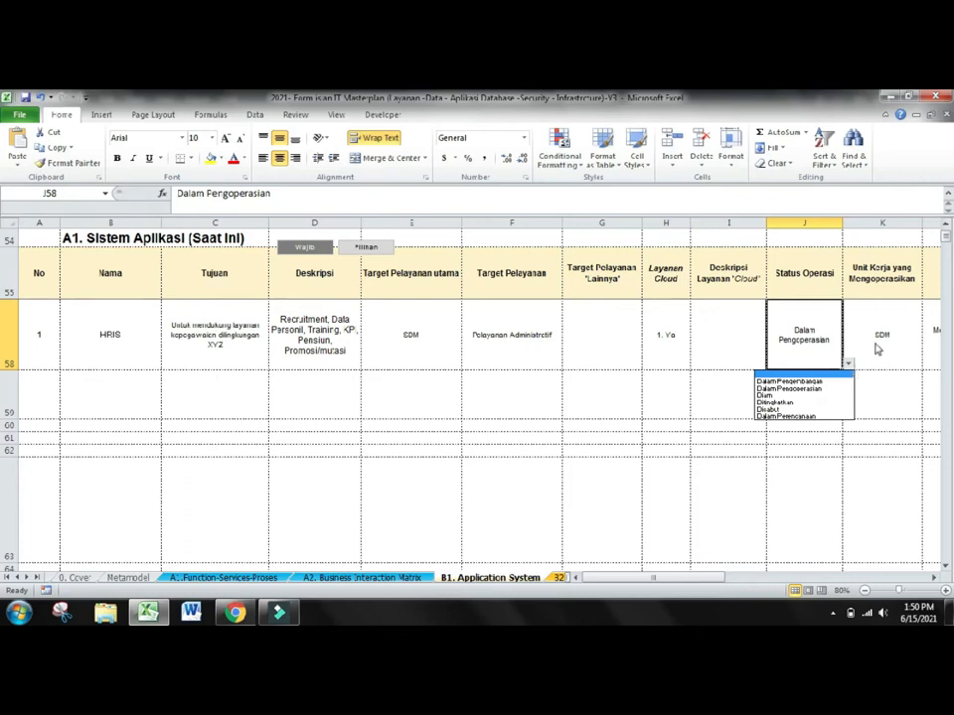
{"action": "left_click", "coordinate": [876, 348]}
{"action": "key", "text": "Right"}
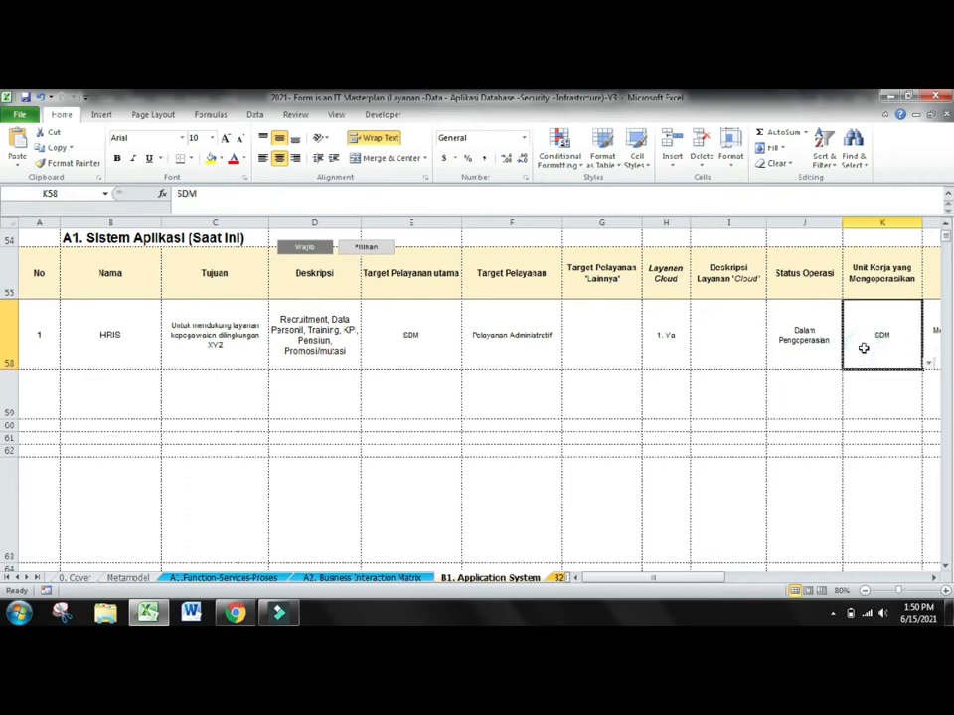
{"action": "key", "text": "Right"}
{"action": "key", "text": "Right"}
{"action": "key", "text": "Right"}
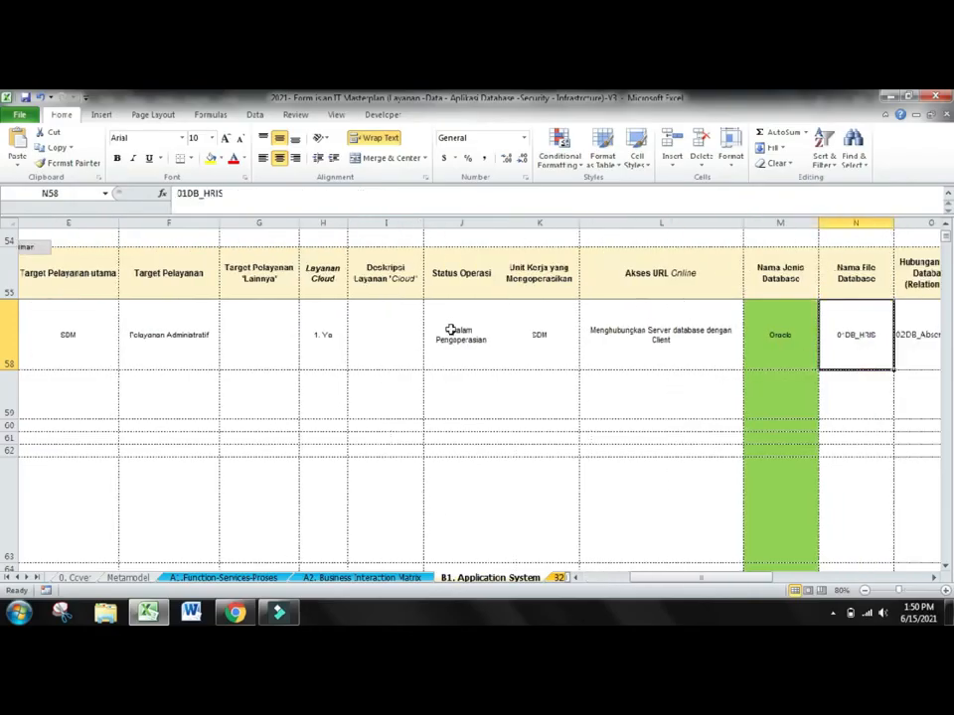
{"action": "left_click", "coordinate": [547, 336]}
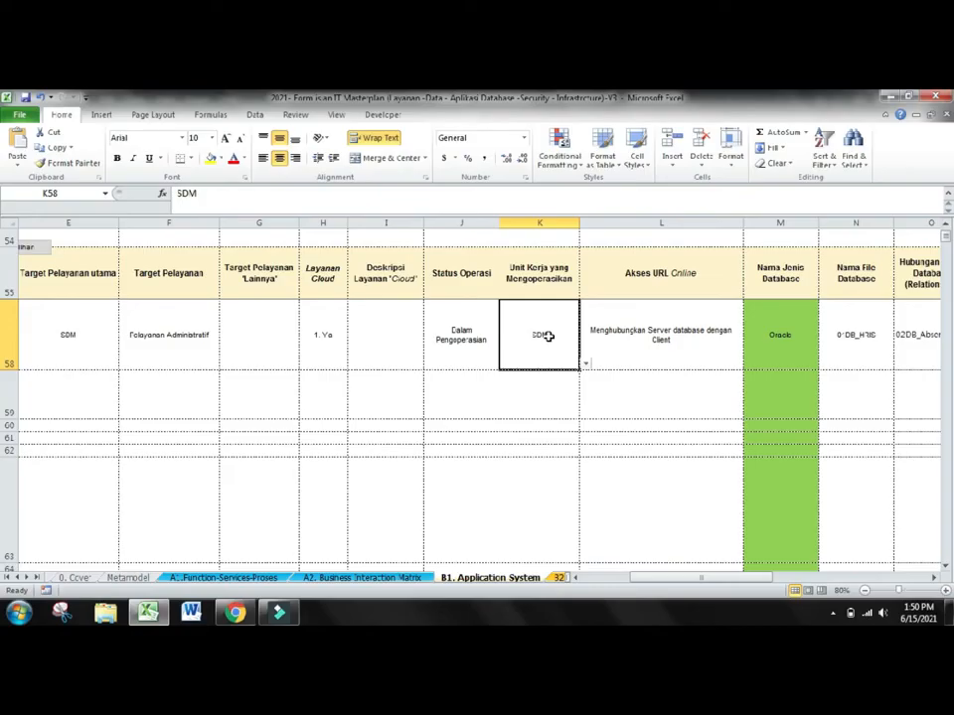
Examine the HRIS row's Akses URL Online and Nama Jenis Database cells, and look ahead to the Jenis Akses column.
{"action": "left_click", "coordinate": [610, 341]}
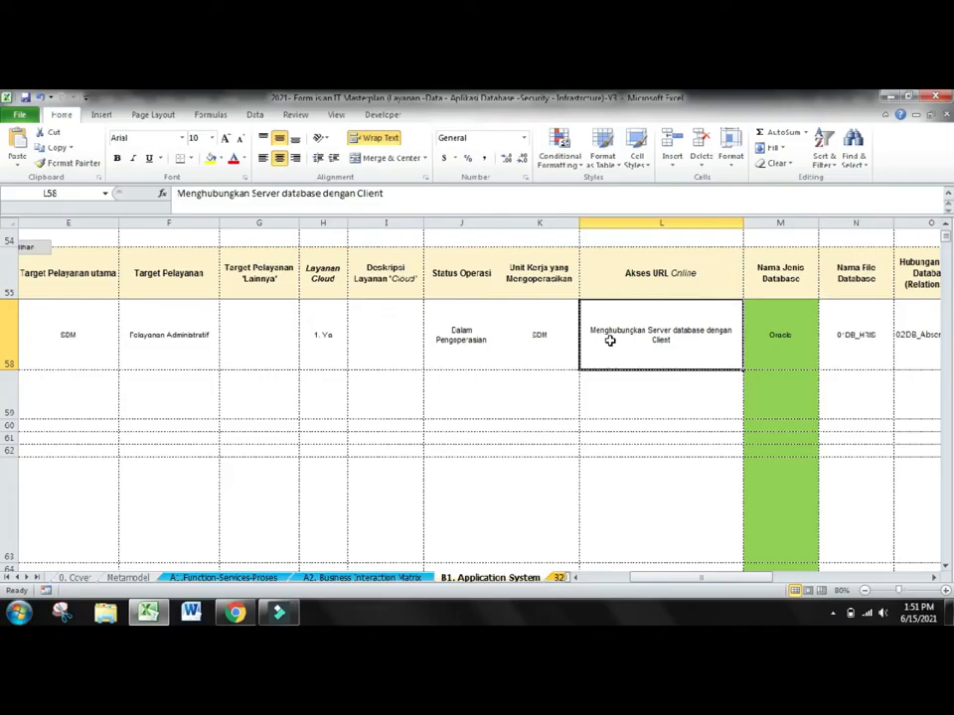
{"action": "key", "text": "Right"}
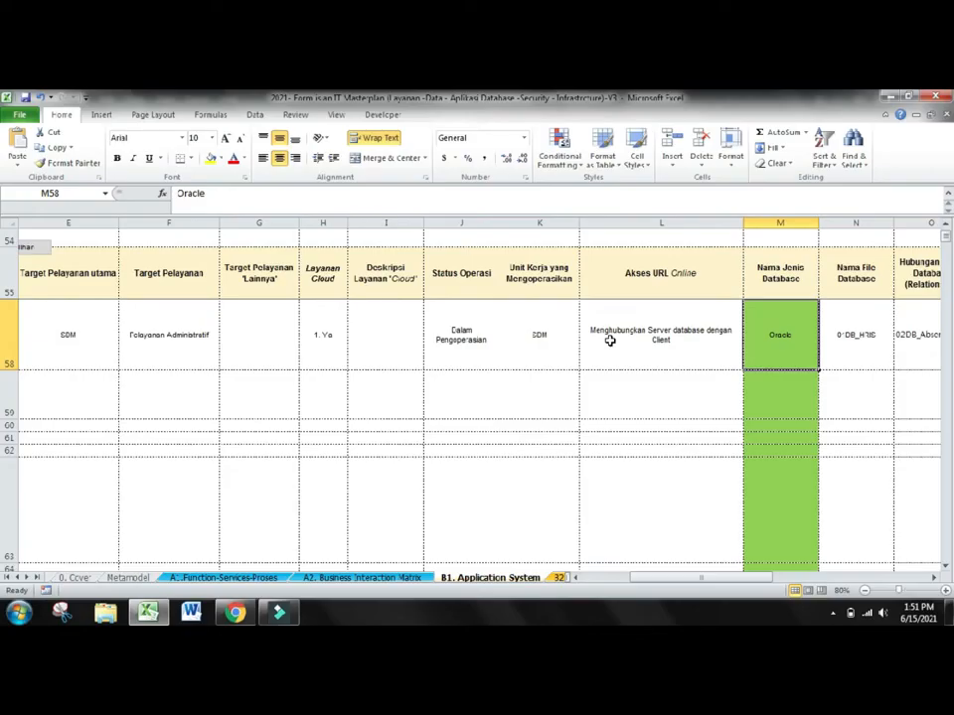
{"action": "key", "text": "Right"}
{"action": "key", "text": "Right"}
{"action": "key", "text": "Right"}
{"action": "key", "text": "Right"}
{"action": "key", "text": "Right"}
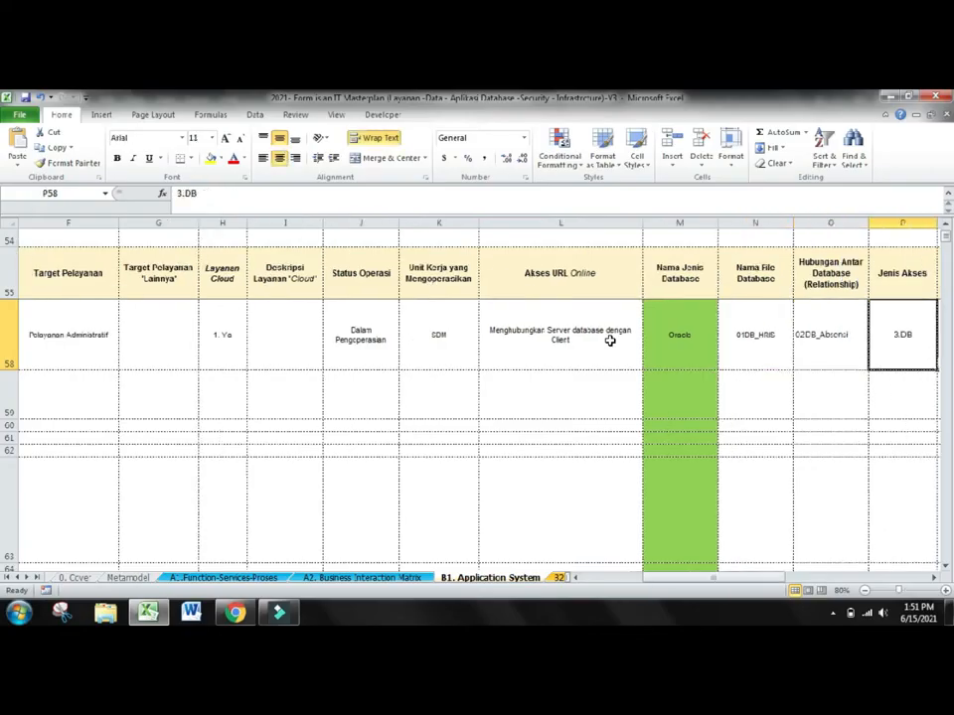
Examine the HRIS row's Nama File Database cell, and dismiss the Windows color scheme dialog.
{"action": "left_click", "coordinate": [590, 340]}
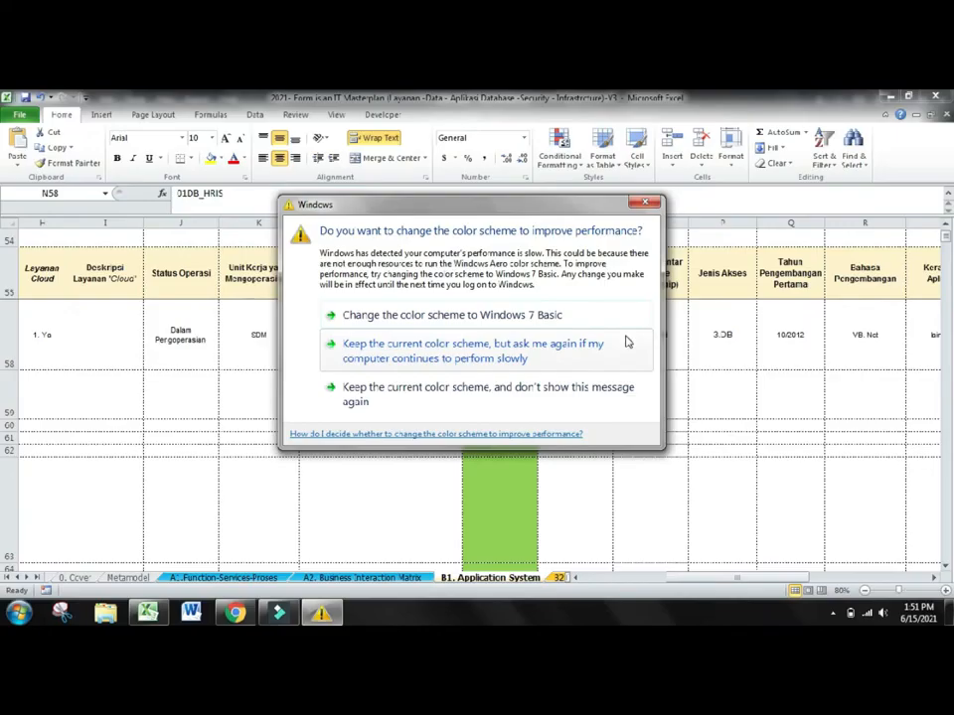
{"action": "left_click", "coordinate": [643, 205]}
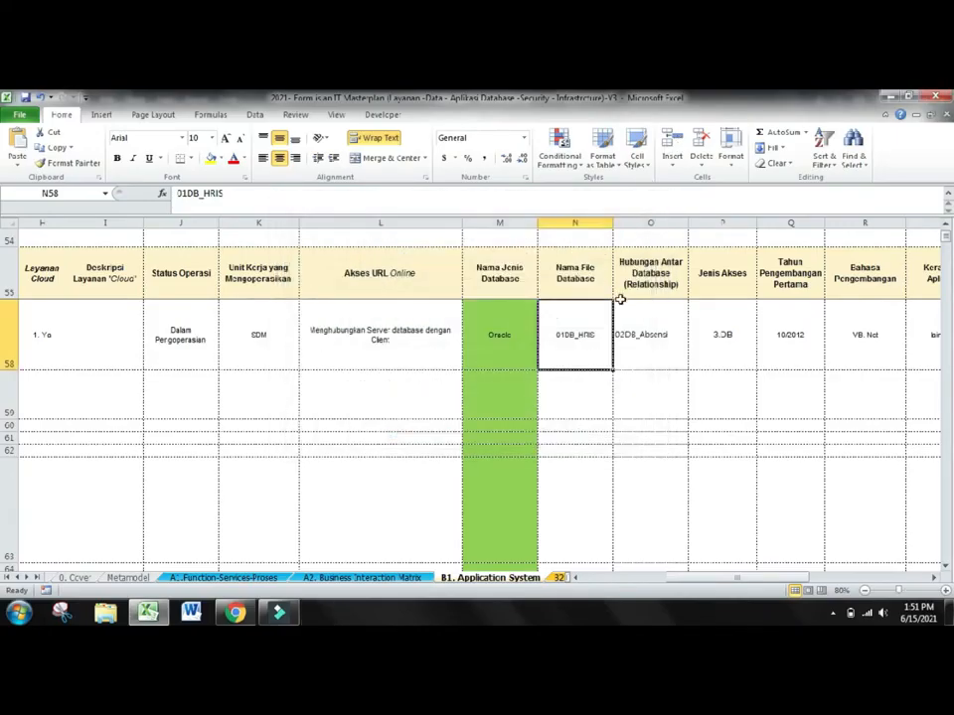
{"action": "scroll", "coordinate": [609, 312], "scroll_direction": "down", "scroll_amount": 1}
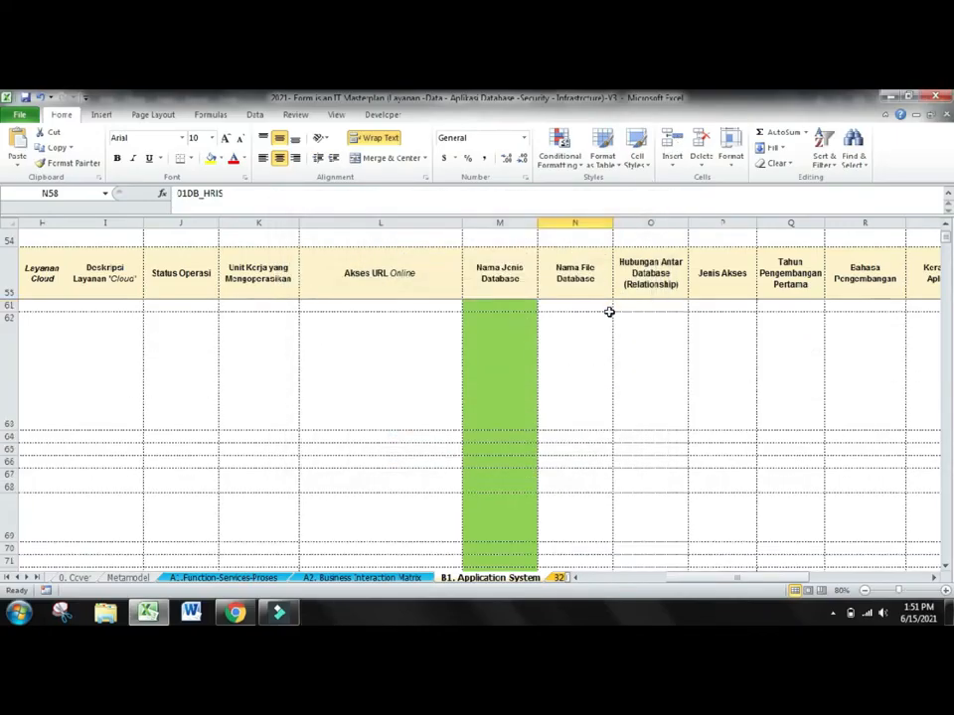
{"action": "key", "text": "Up"}
{"action": "key", "text": "Down"}
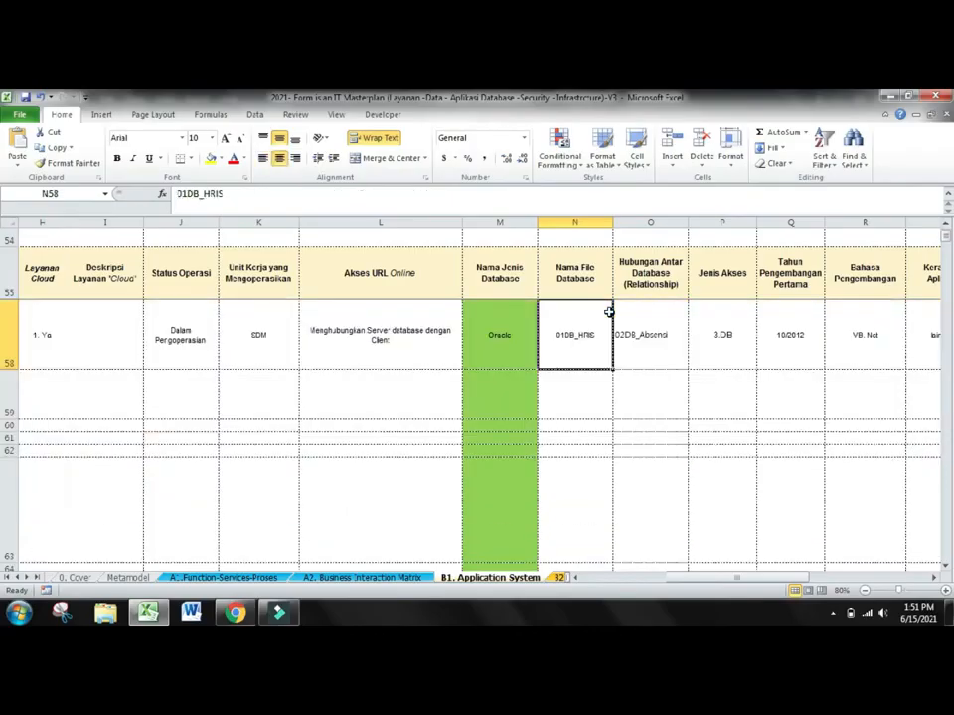
Examine the HRIS row's Hubungan Antar Database option list and compare it with the Nama File Database cell.
{"action": "key", "text": "Right"}
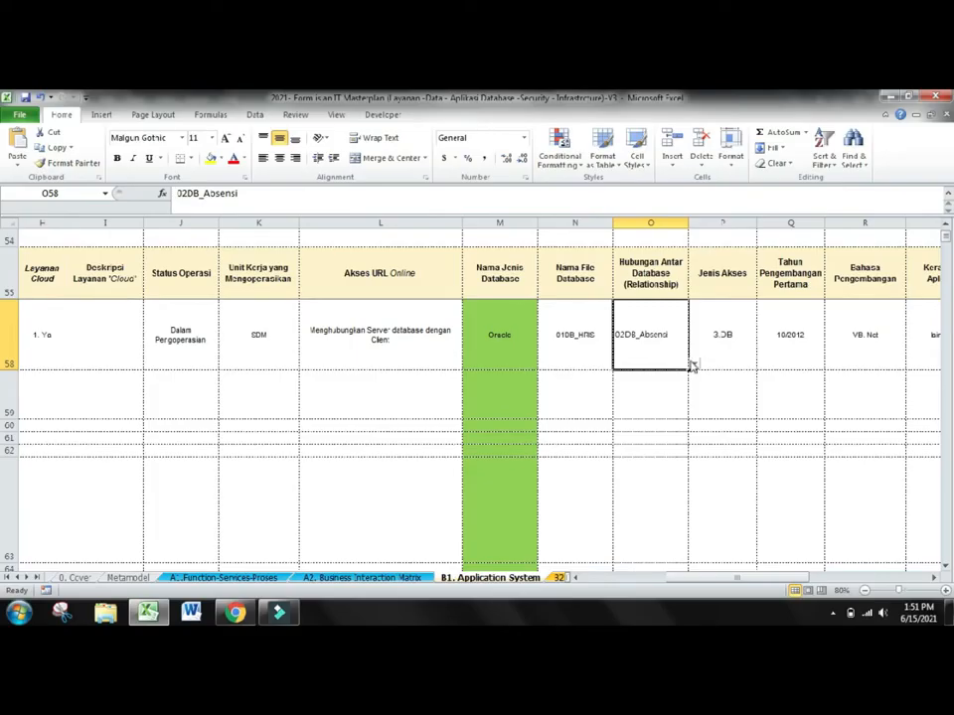
{"action": "left_click", "coordinate": [692, 366]}
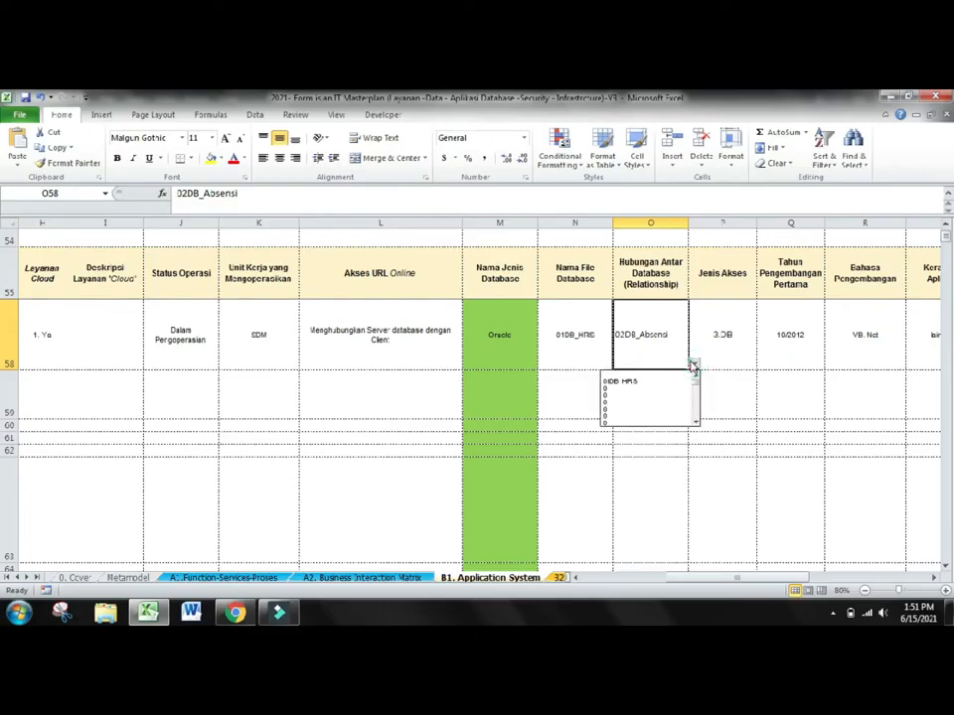
{"action": "left_click", "coordinate": [693, 366]}
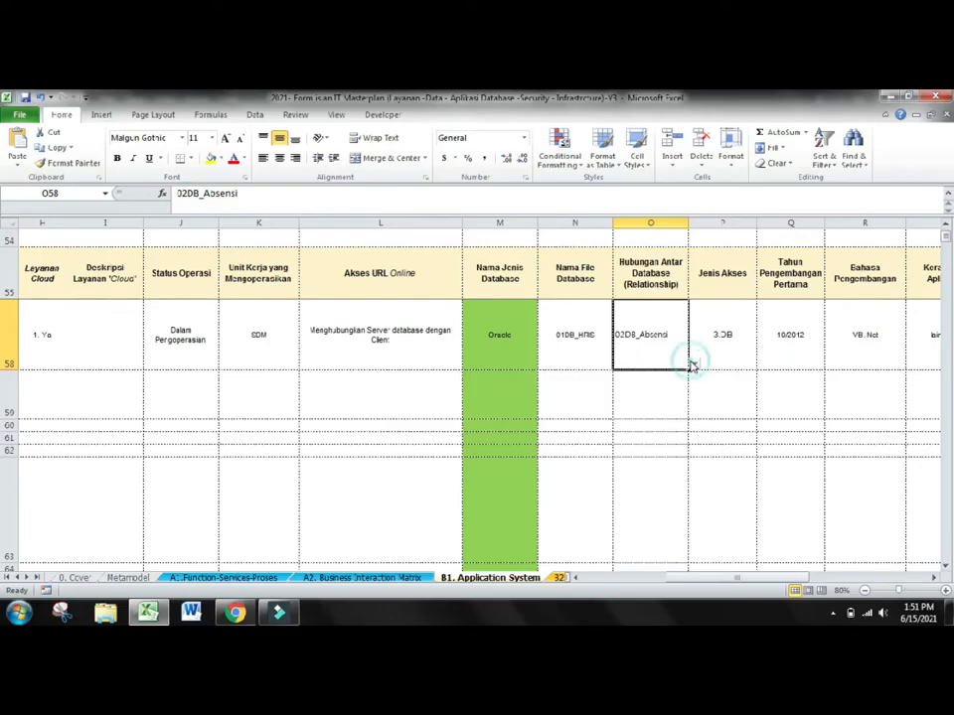
{"action": "left_click", "coordinate": [574, 312]}
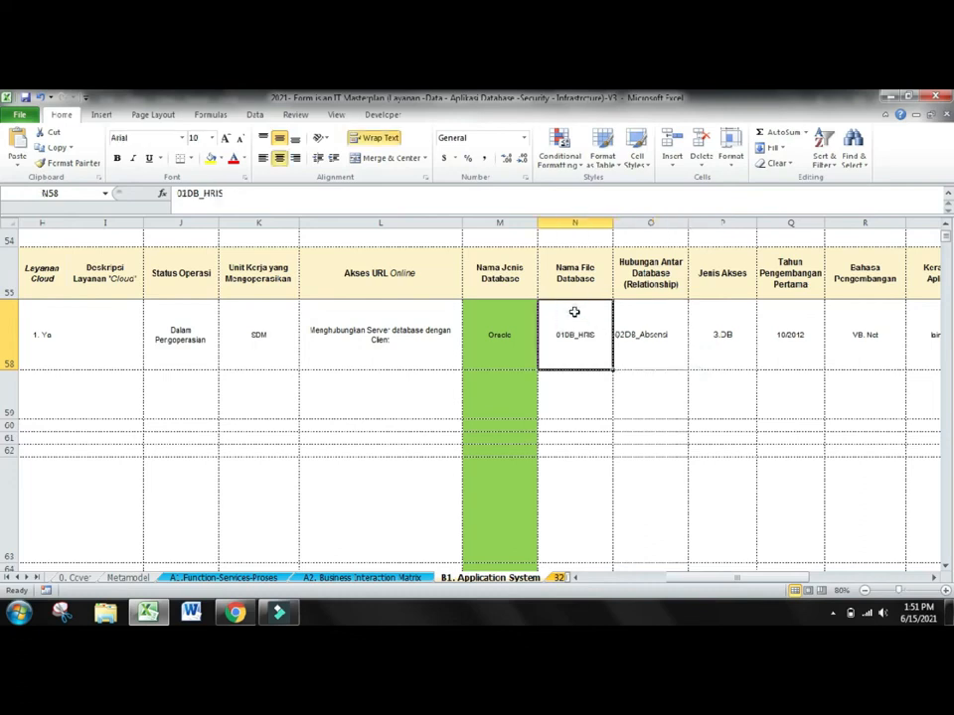
{"action": "key", "text": "Right"}
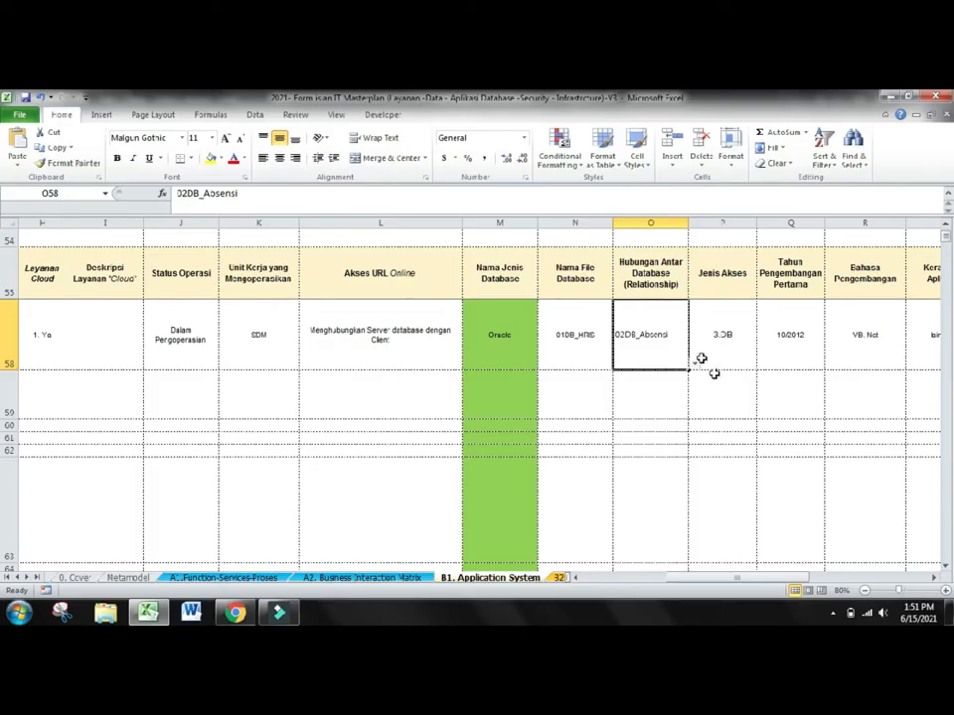
{"action": "left_click", "coordinate": [693, 365]}
{"action": "left_click", "coordinate": [690, 365]}
Examine the HRIS row's Jenis Akses cell and its list of access type options.
{"action": "left_click", "coordinate": [711, 344]}
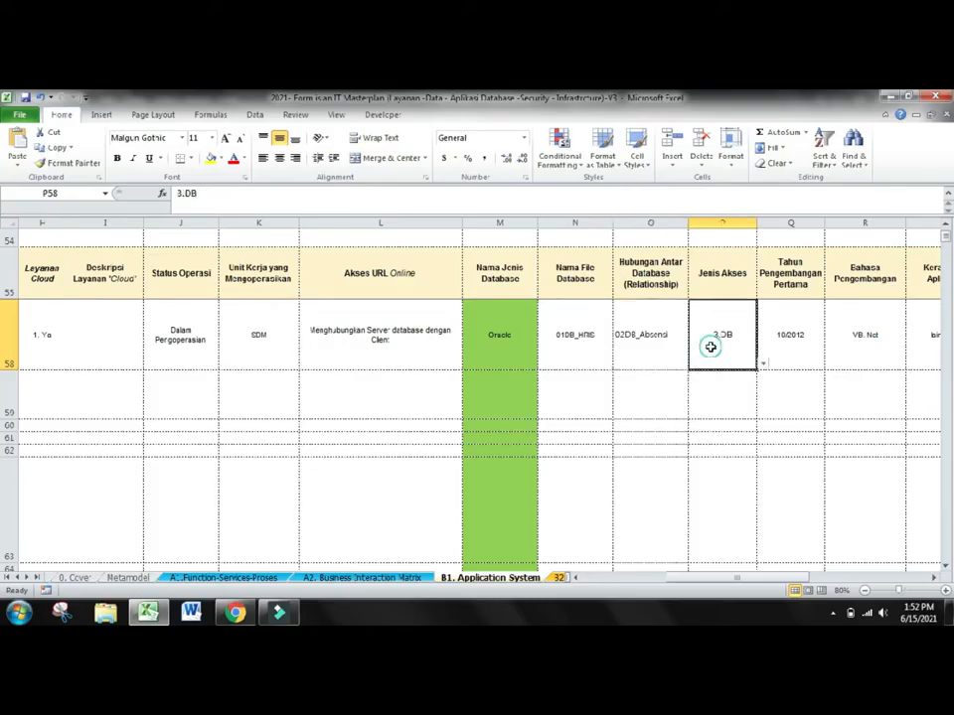
{"action": "key", "text": "Right"}
{"action": "key", "text": "Left"}
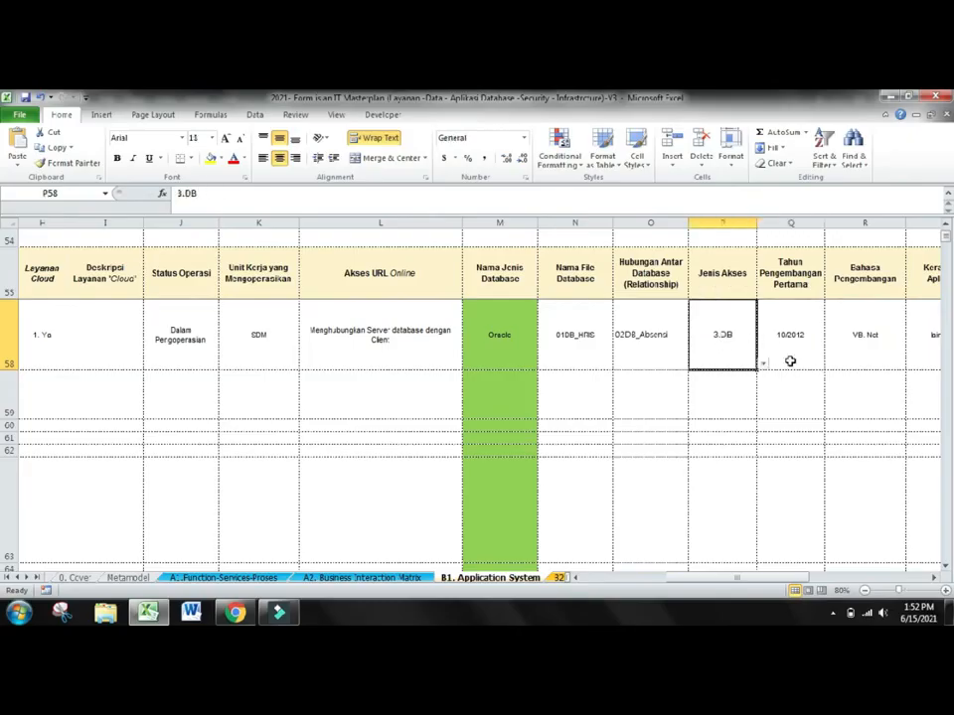
{"action": "left_click", "coordinate": [764, 365]}
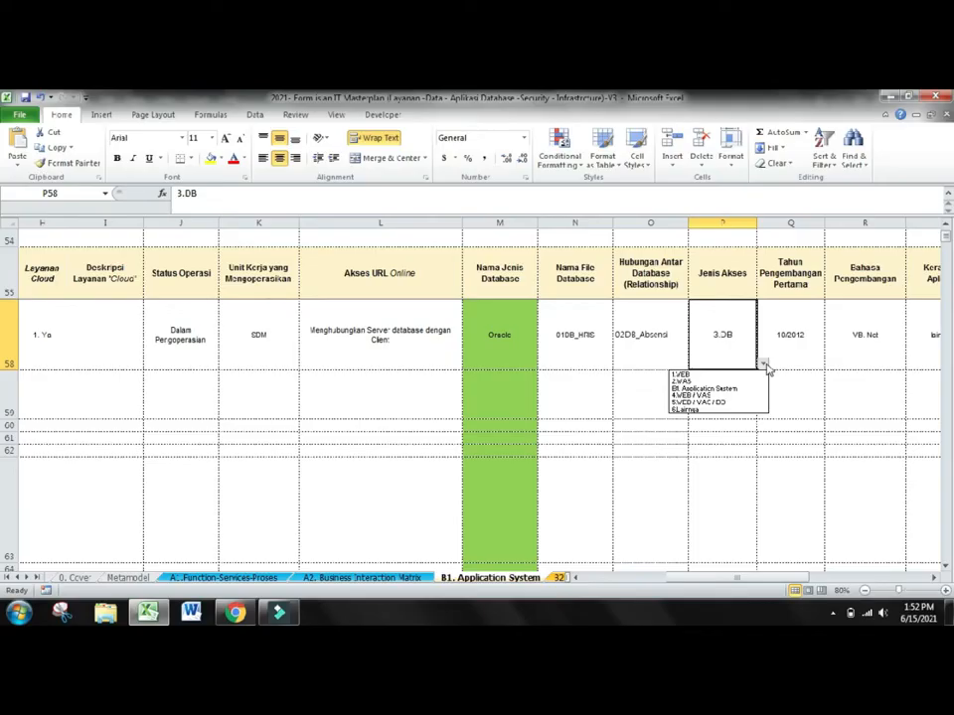
{"action": "left_click", "coordinate": [765, 363]}
Examine the HRIS row's Tahun Pengembangan Pertama and Bahasa Pengembangan cells.
{"action": "left_click", "coordinate": [784, 336]}
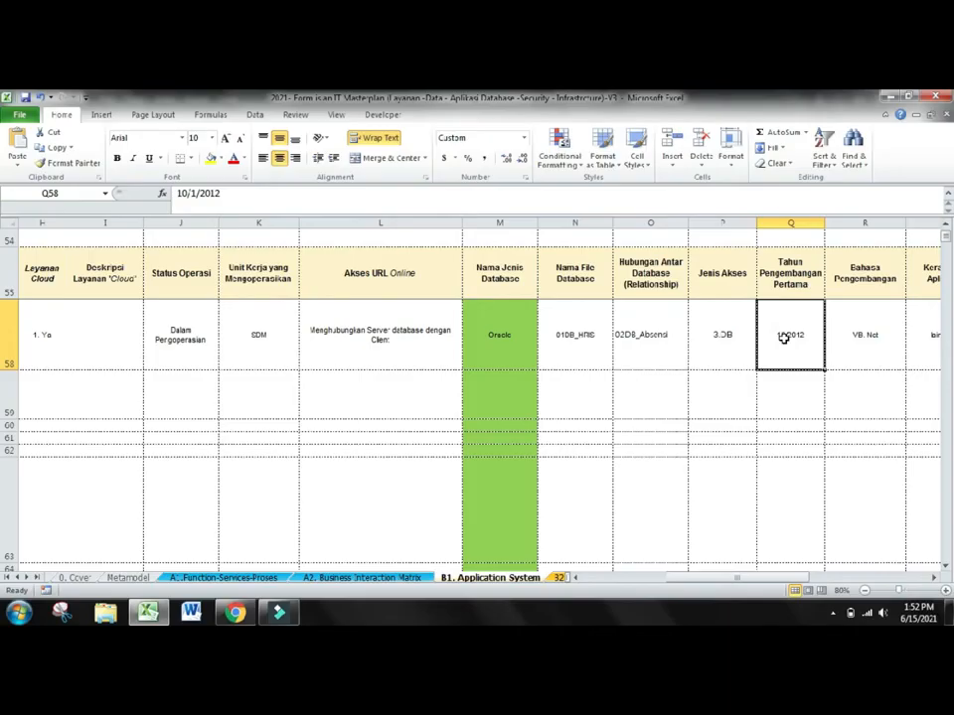
{"action": "key", "text": "Right"}
{"action": "key", "text": "Right"}
{"action": "key", "text": "Right"}
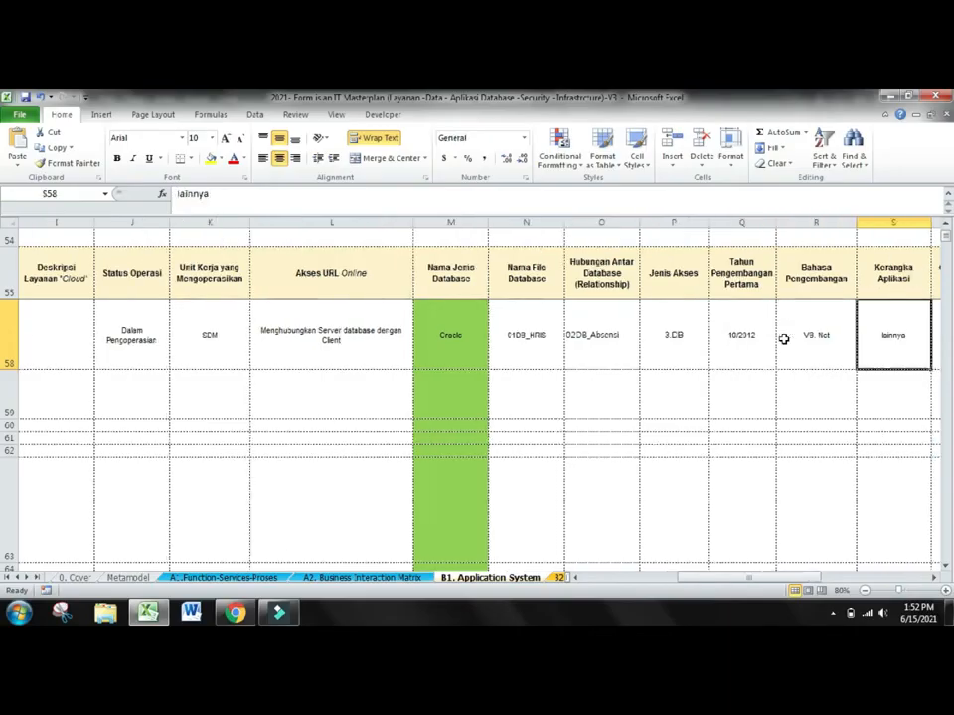
{"action": "key", "text": "Left"}
{"action": "key", "text": "Left"}
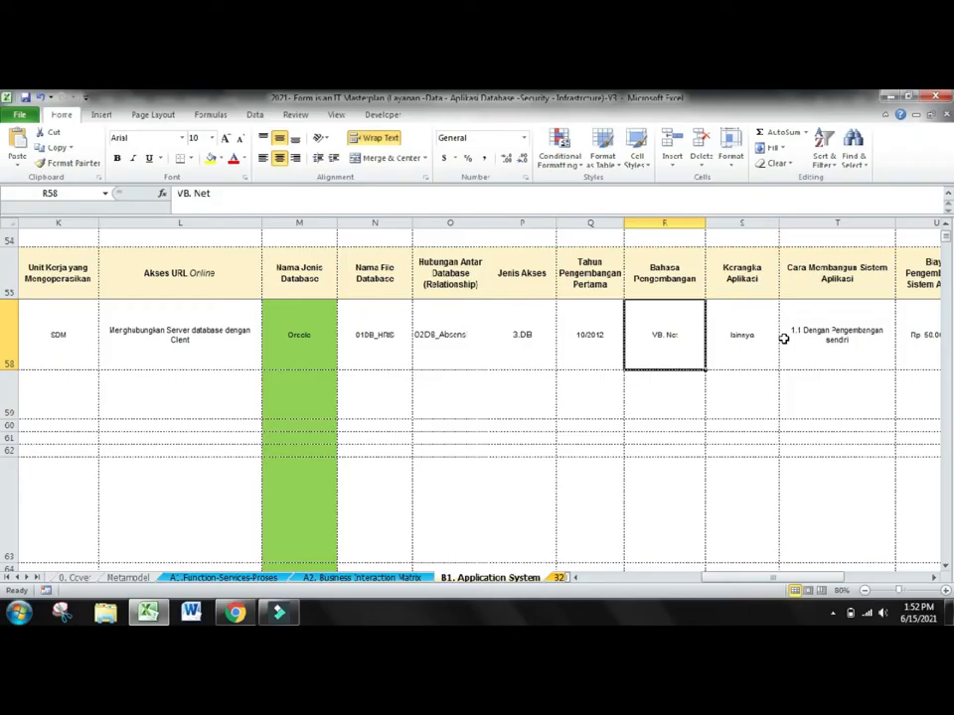
Examine the HRIS row's Kerangka Aplikasi cell together with the column's filling instructions.
{"action": "key", "text": "Right"}
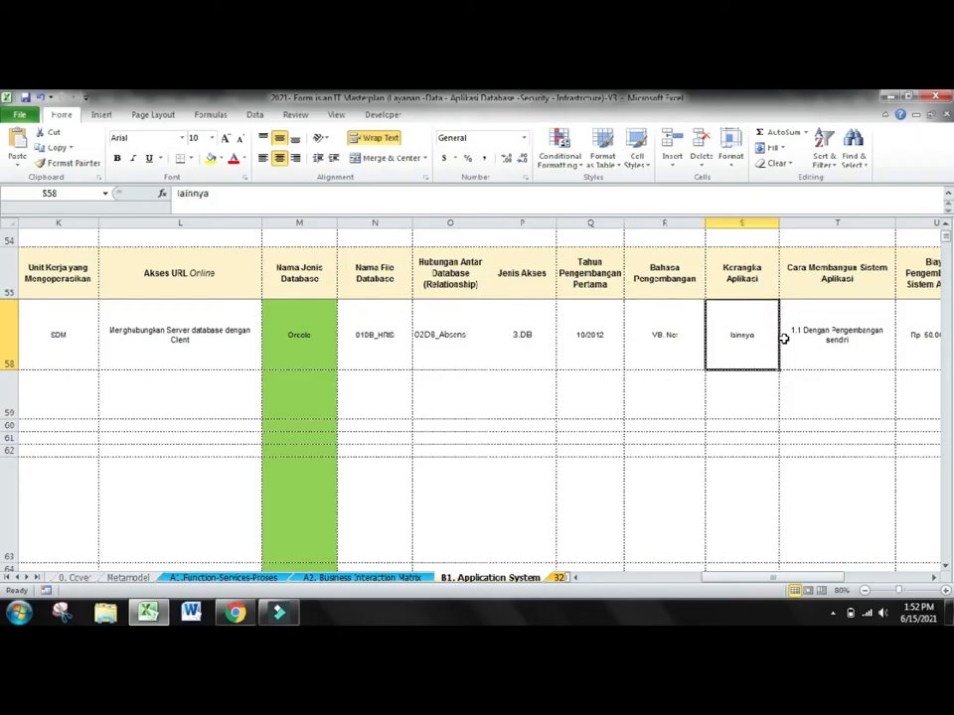
{"action": "key", "text": "Up"}
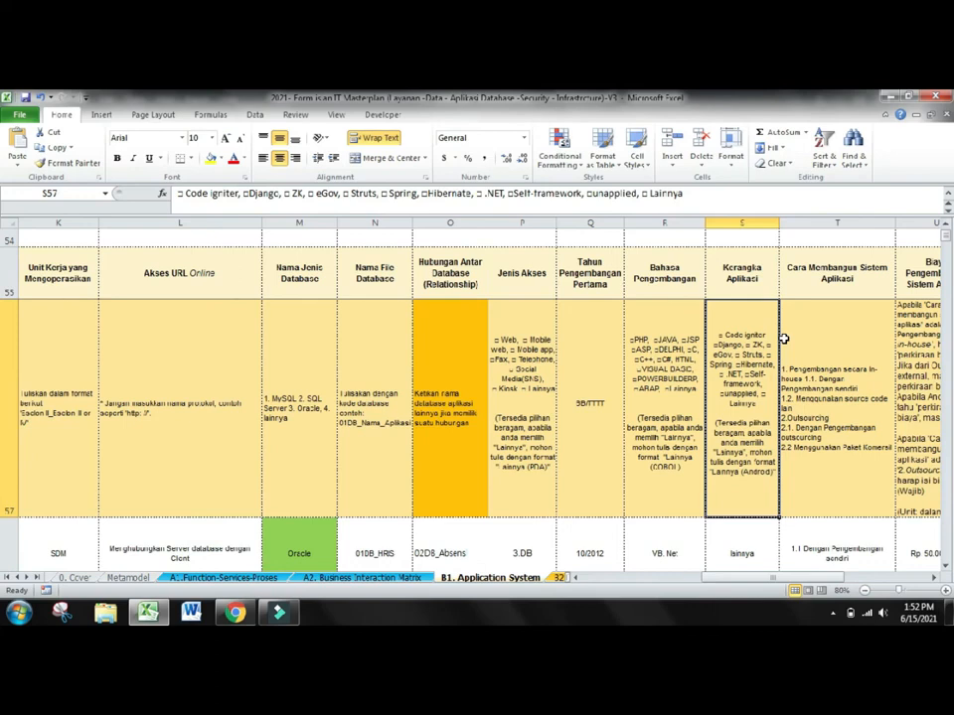
{"action": "key", "text": "Down"}
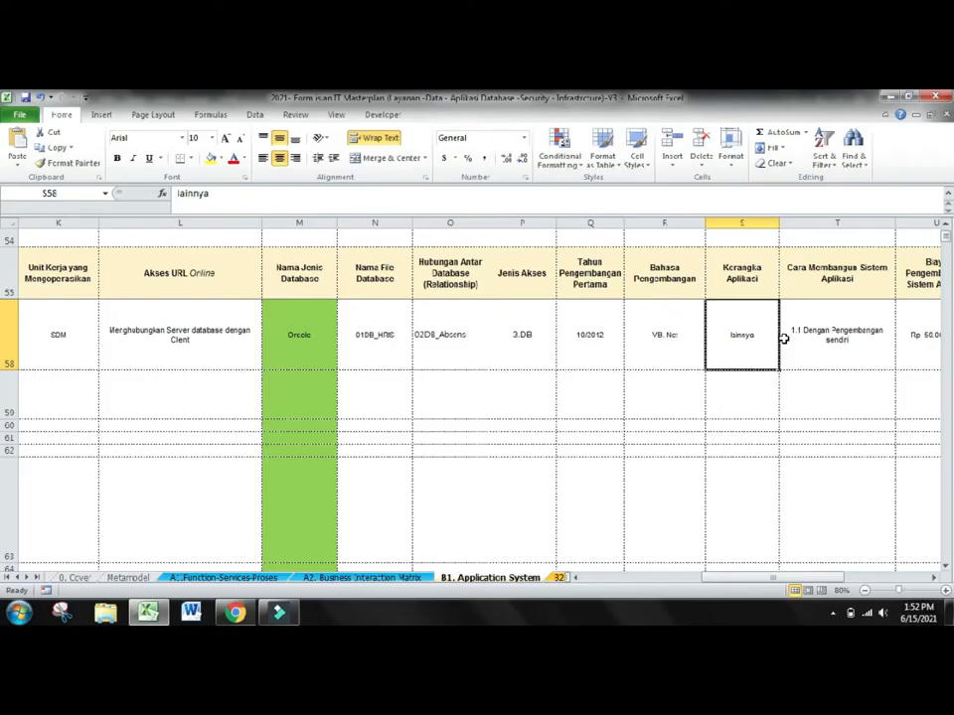
Examine the HRIS row's Cara Membangun Sistem Aplikasi, Biaya Pengembangan Sistem Aplikasi and Pemilik Source Code cells.
{"action": "key", "text": "Right"}
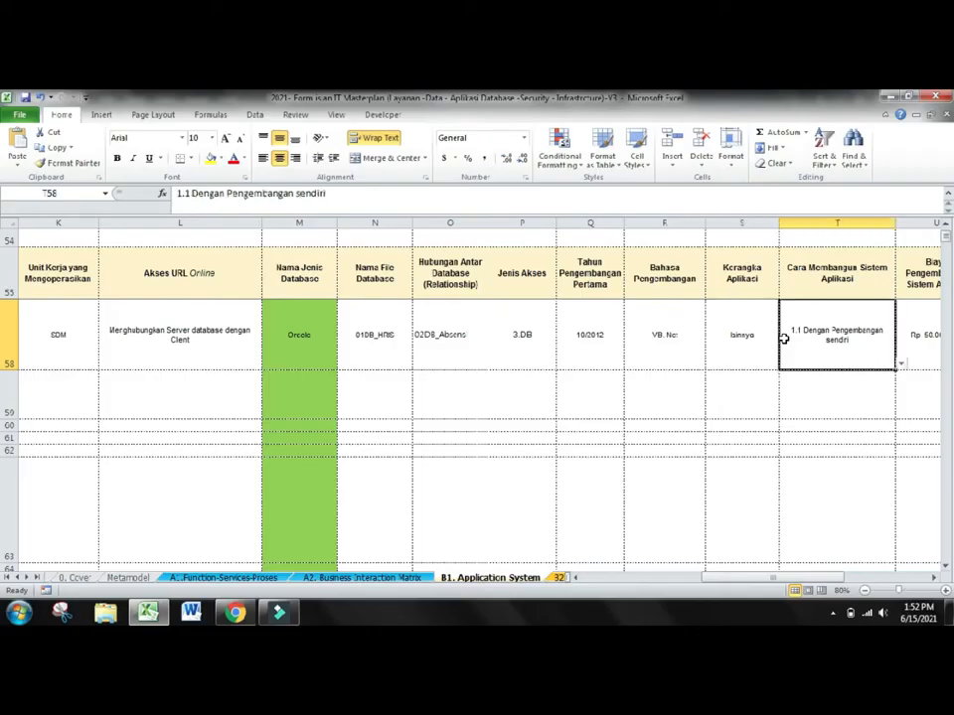
{"action": "key", "text": "Right"}
{"action": "key", "text": "Left"}
{"action": "key", "text": "Right"}
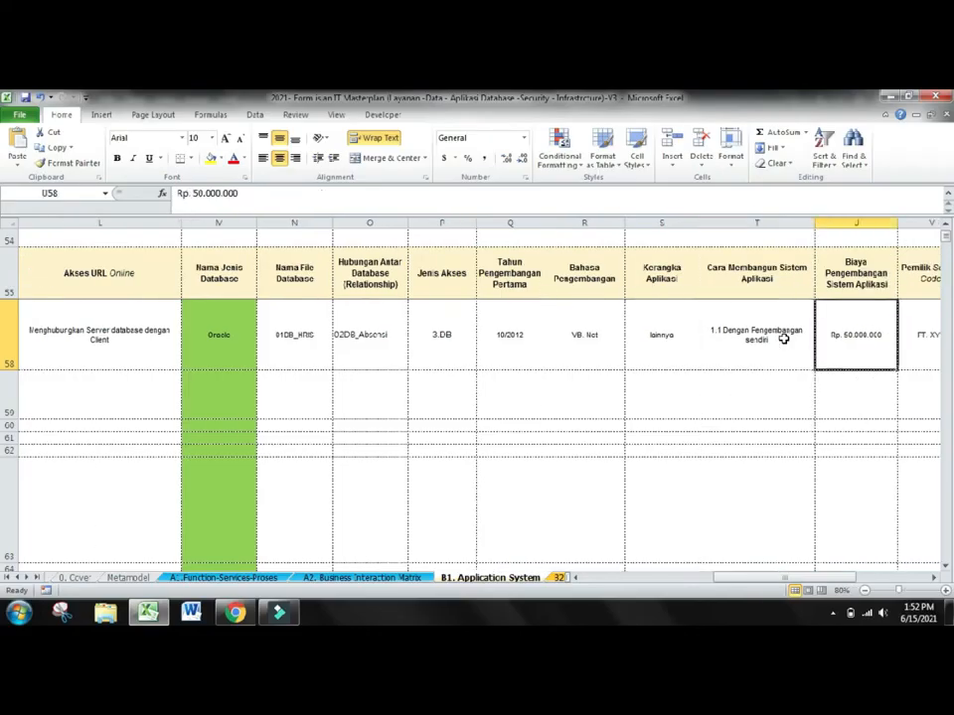
{"action": "key", "text": "Right"}
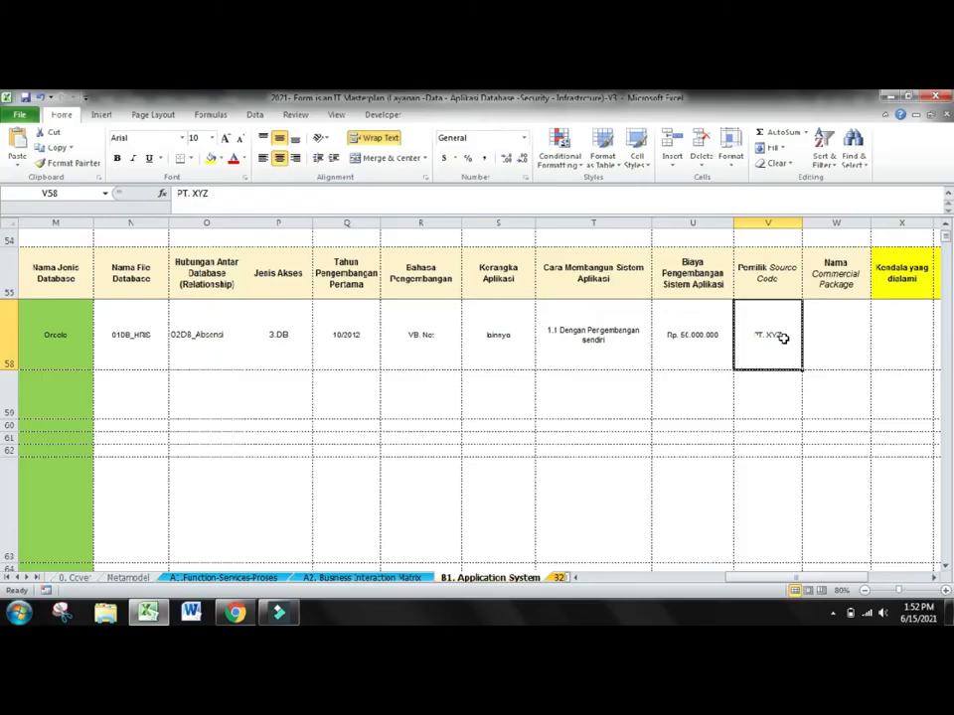
Examine the HRIS row's Nama Commercial Package cell and the columns after it, and close the Windows color scheme dialog.
{"action": "key", "text": "Right"}
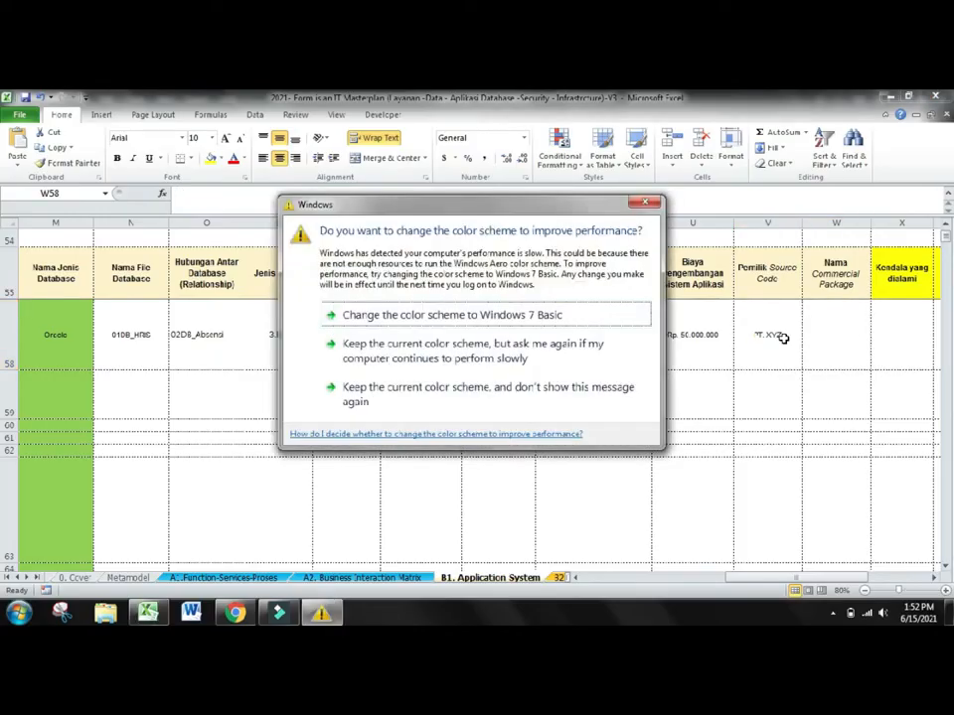
{"action": "left_click", "coordinate": [644, 204]}
{"action": "left_click", "coordinate": [782, 348]}
{"action": "key", "text": "Right"}
{"action": "key", "text": "Right"}
{"action": "key", "text": "Right"}
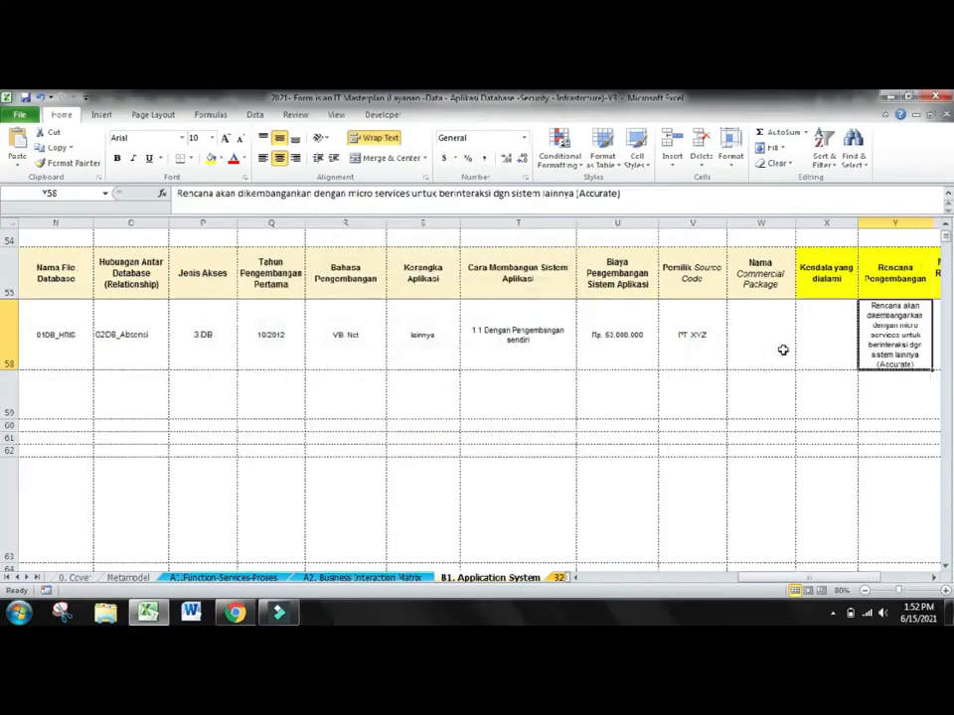
{"action": "key", "text": "Right"}
Examine the HRIS row's Kendala yang dialami and Rencana Pengembangan cells.
{"action": "left_click", "coordinate": [770, 346]}
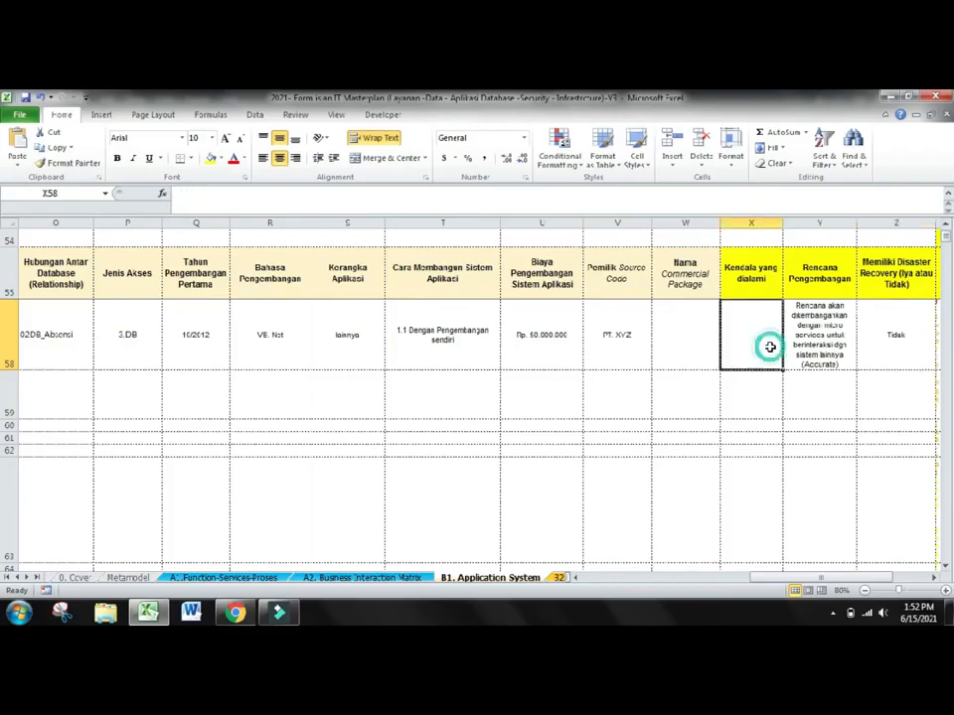
{"action": "key", "text": "Right"}
{"action": "key", "text": "Right"}
{"action": "key", "text": "Right"}
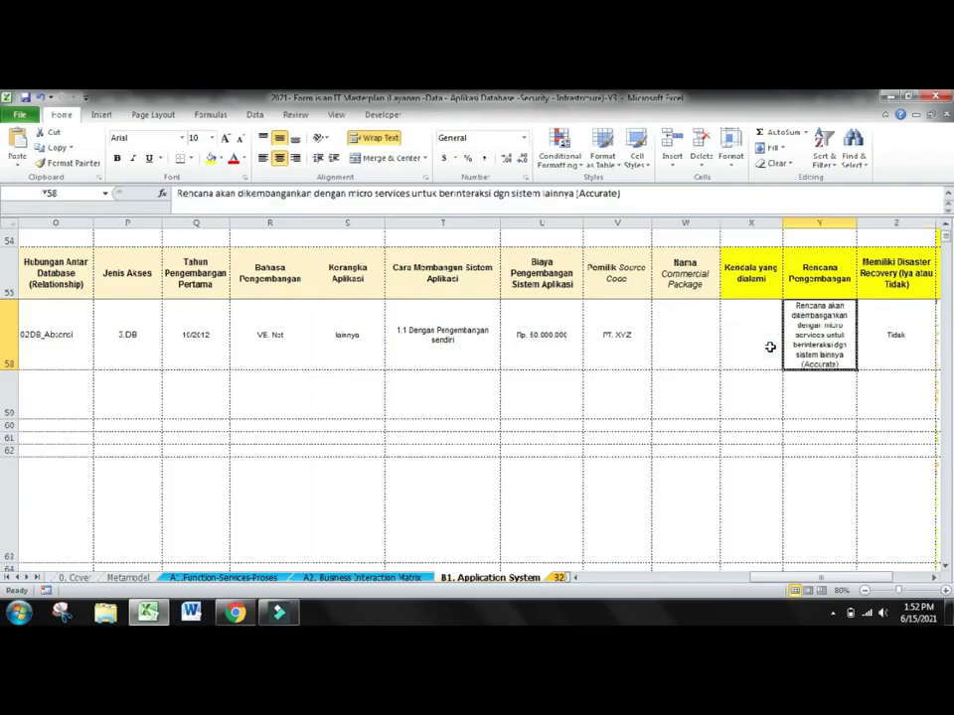
{"action": "key", "text": "Left"}
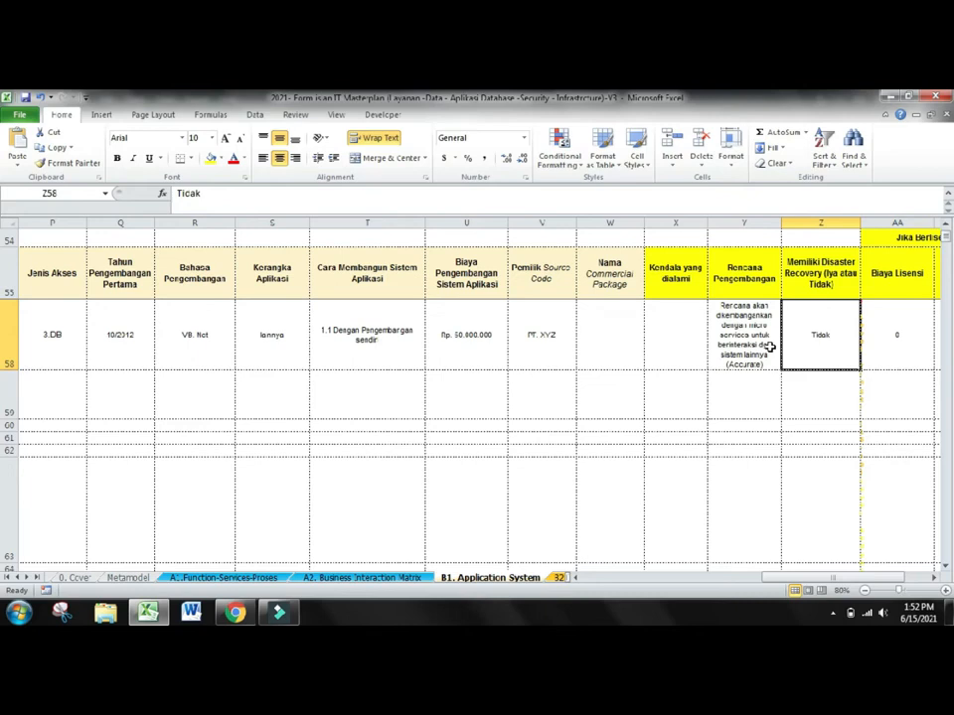
Examine the HRIS row's Memiliki Disaster Recovery and Biaya Lisensi cells.
{"action": "key", "text": "Right"}
{"action": "key", "text": "Right"}
{"action": "key", "text": "Left"}
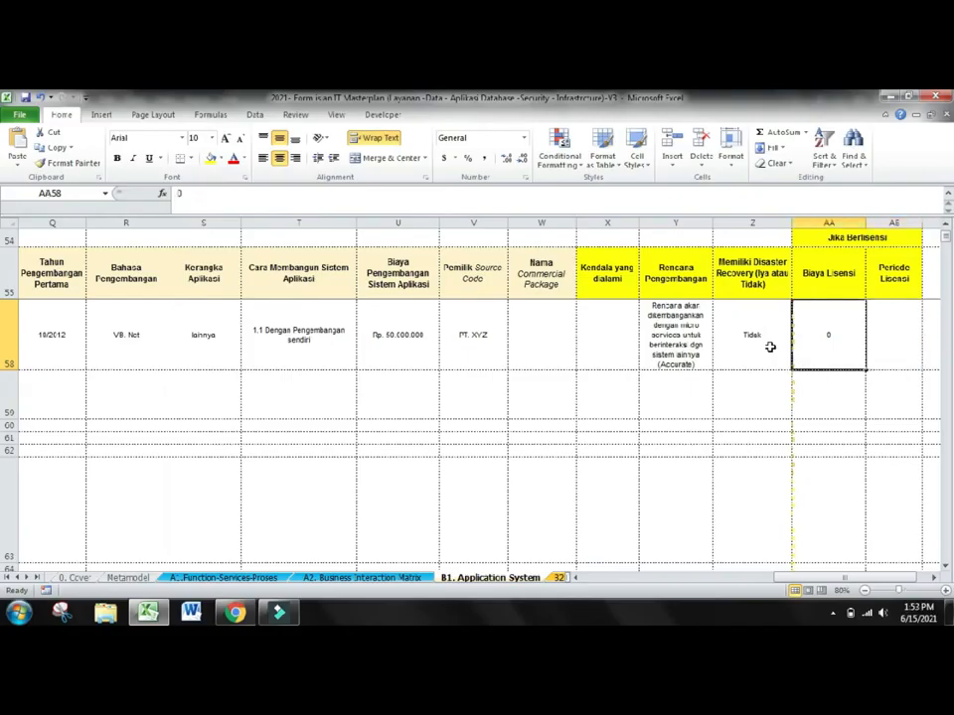
Go back along the HRIS row to the Cara Membangun Sistem Aplikasi cell.
{"action": "key", "text": "Left"}
{"action": "key", "text": "Left"}
{"action": "key", "text": "Left"}
{"action": "key", "text": "Left"}
{"action": "key", "text": "Left"}
{"action": "key", "text": "Left"}
{"action": "key", "text": "Left"}
{"action": "key", "text": "Left"}
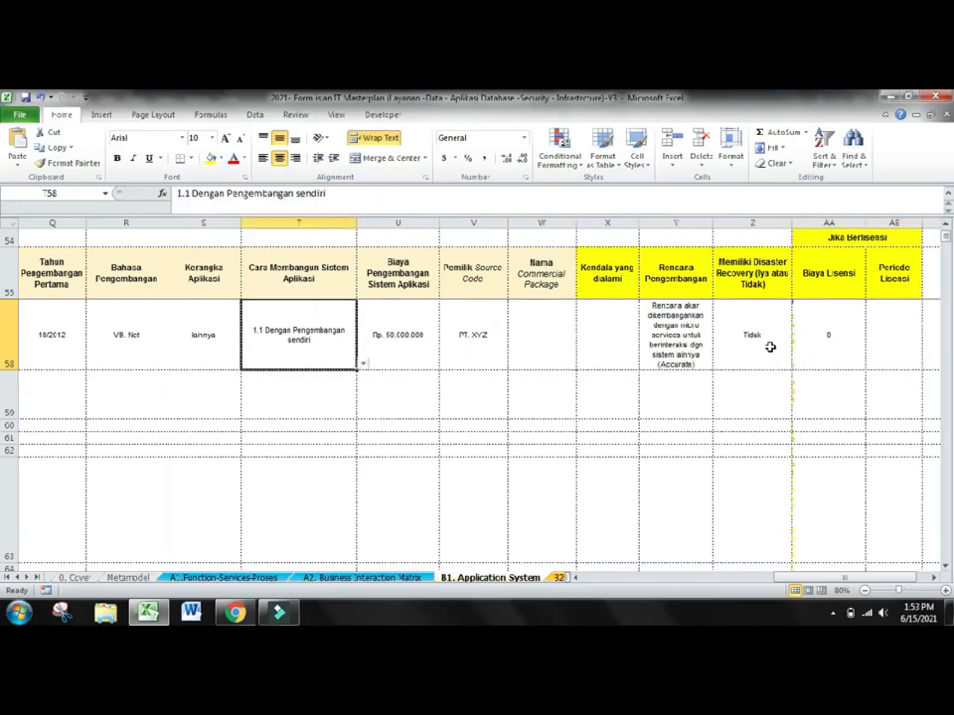
Return along the HRIS row to the No column and select the empty cell beneath the HRIS entry.
{"action": "key", "text": "Left"}
{"action": "key", "text": "Left"}
{"action": "key", "text": "Left"}
{"action": "key", "text": "Left"}
{"action": "key", "text": "Left"}
{"action": "key", "text": "Left"}
{"action": "key", "text": "Left"}
{"action": "key", "text": "Left"}
{"action": "key", "text": "Left"}
{"action": "key", "text": "Left"}
{"action": "key", "text": "Left"}
{"action": "key", "text": "Left"}
{"action": "key", "text": "Left"}
{"action": "key", "text": "Left"}
{"action": "key", "text": "Left"}
{"action": "key", "text": "Left"}
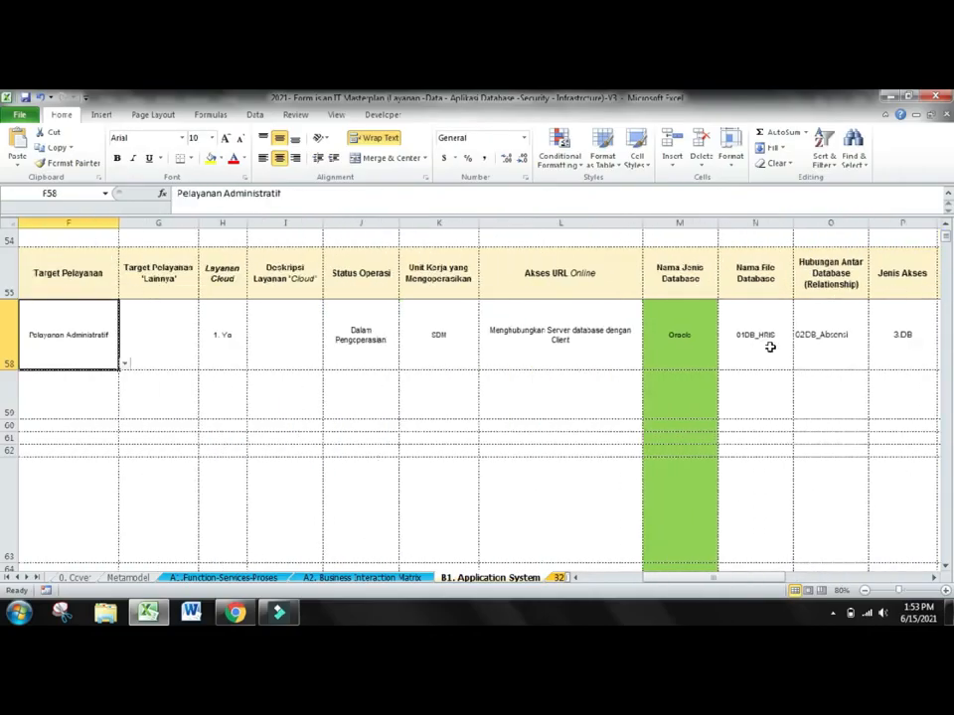
{"action": "key", "text": "Down"}
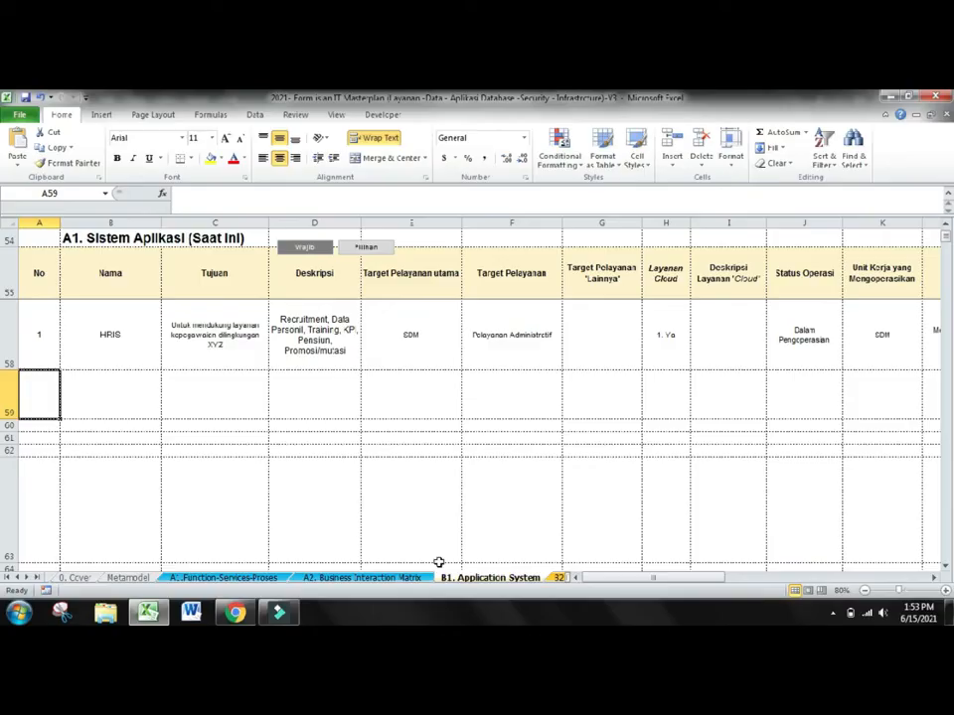
Open the B2.Interface sheet and examine the HRIS row's connected application and the Tipe Antarmuka options.
{"action": "left_click", "coordinate": [557, 577]}
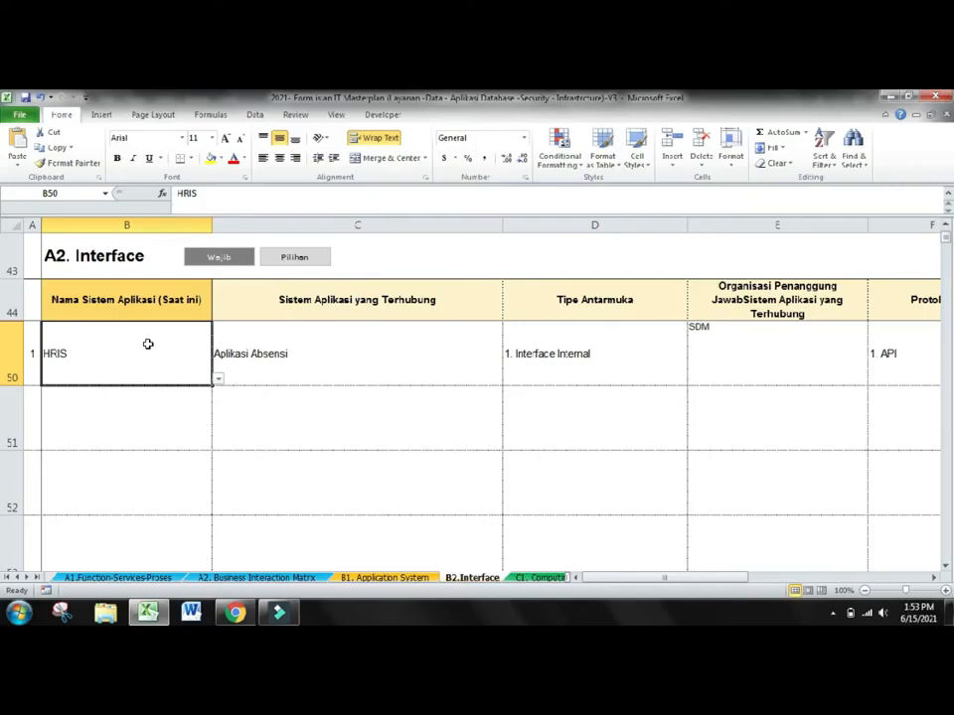
{"action": "key", "text": "Right"}
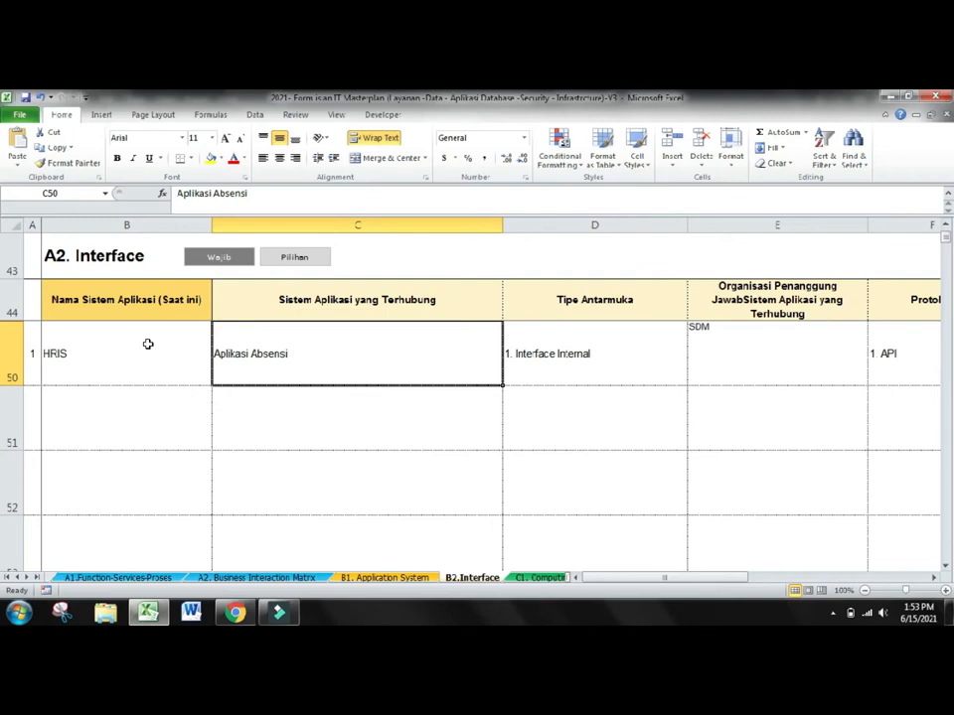
{"action": "key", "text": "Right"}
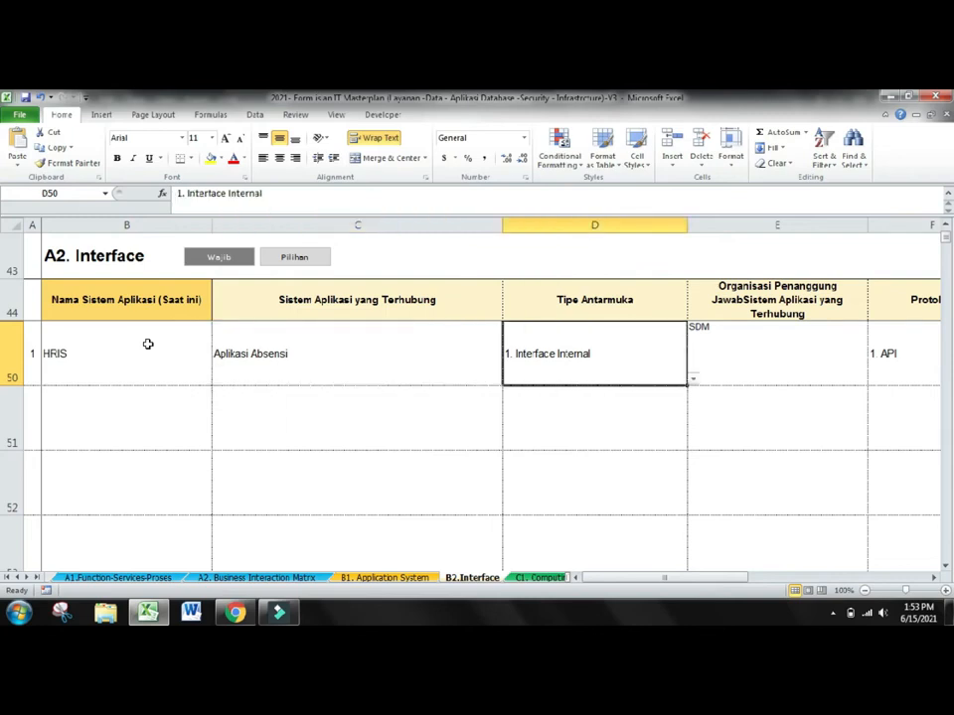
{"action": "left_click", "coordinate": [692, 380]}
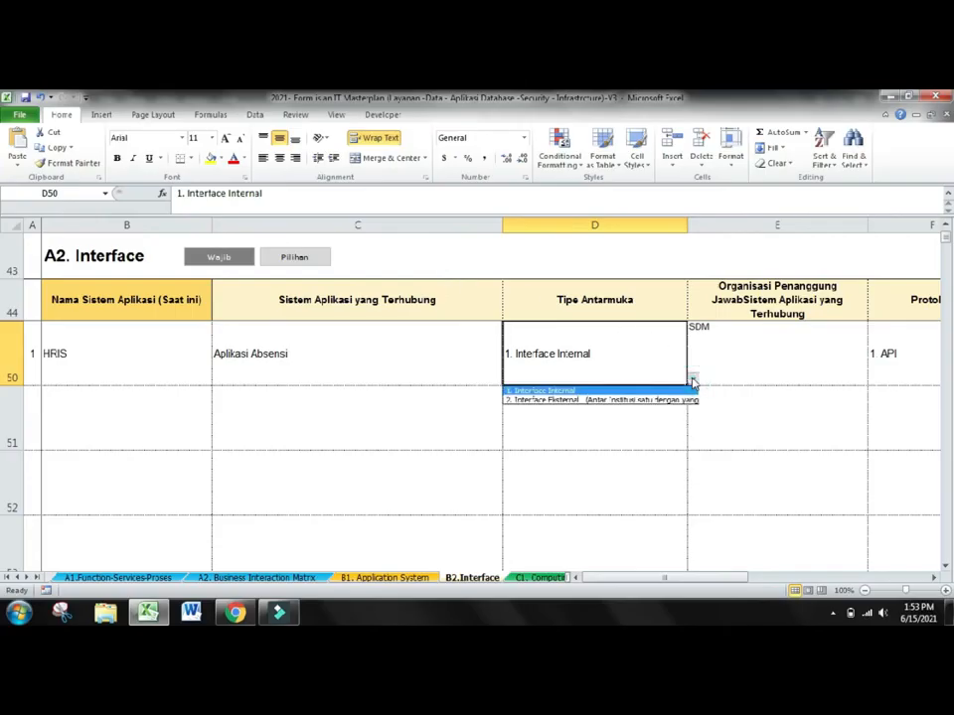
{"action": "left_click", "coordinate": [632, 363]}
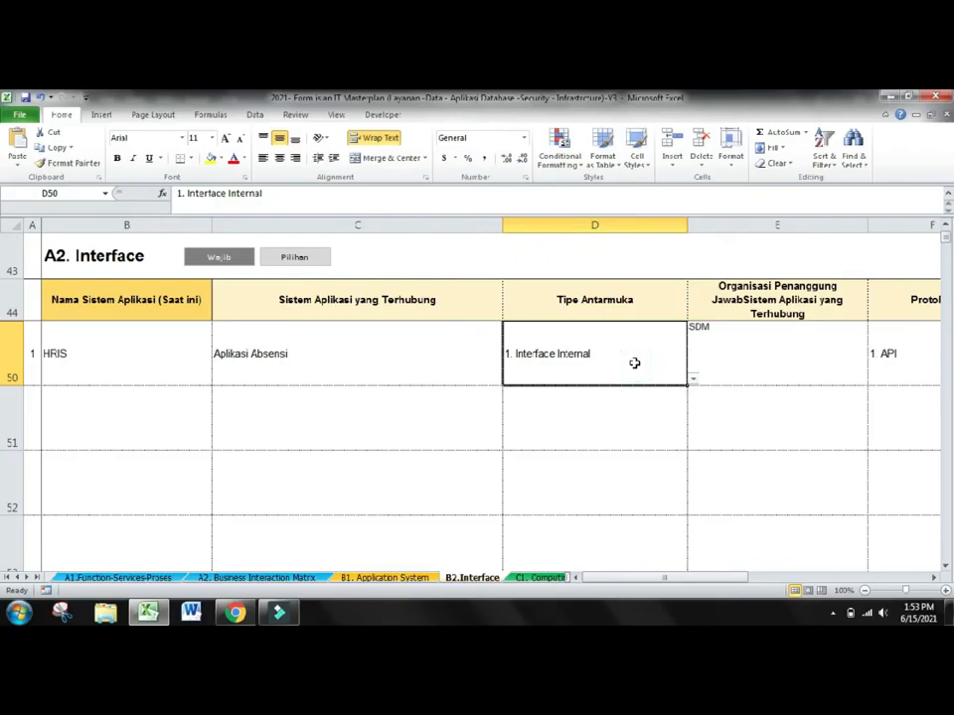
Examine the Tipe Antarmuka filling instructions in the attribute rows above the HRIS entry.
{"action": "key", "text": "Up"}
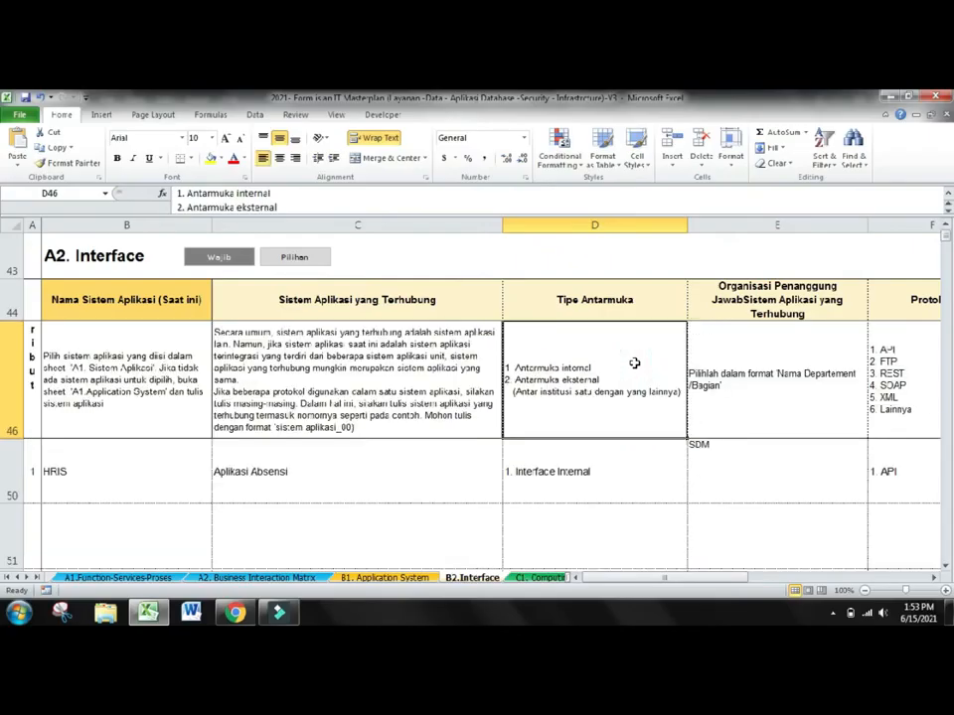
{"action": "key", "text": "Down"}
{"action": "key", "text": "Up"}
{"action": "key", "text": "Up"}
{"action": "key", "text": "Down"}
{"action": "key", "text": "Down"}
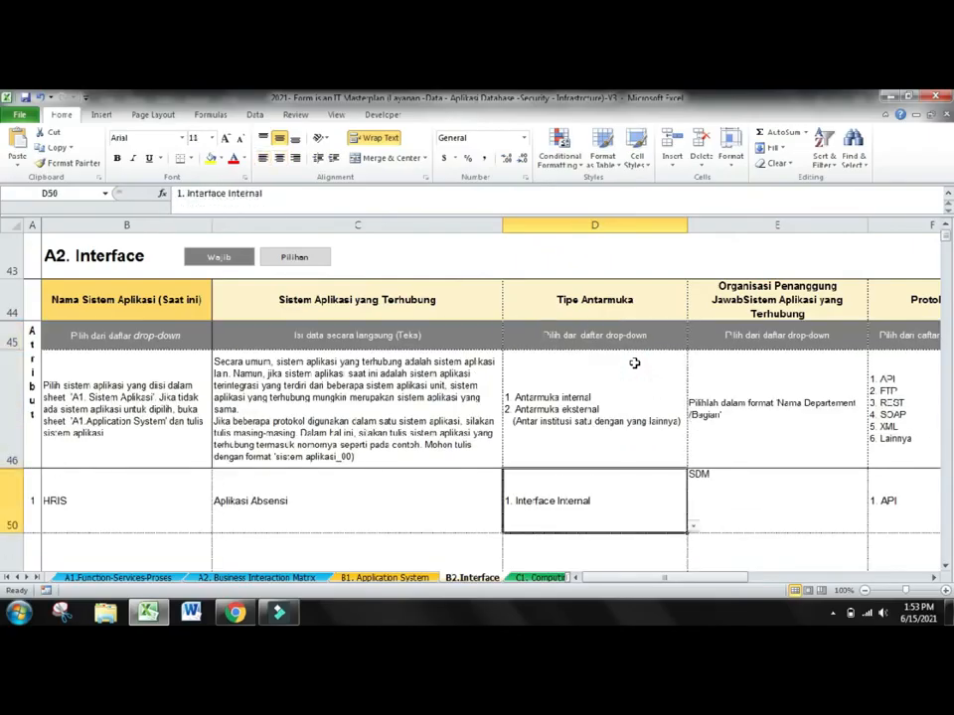
{"action": "key", "text": "Down"}
{"action": "key", "text": "Down"}
{"action": "key", "text": "Up"}
{"action": "key", "text": "Up"}
{"action": "key", "text": "Up"}
{"action": "key", "text": "Down"}
Examine the HRIS interface row from the responsible organisation through Protokol and Tipe Komunikasi to Frekuensi.
{"action": "key", "text": "Right"}
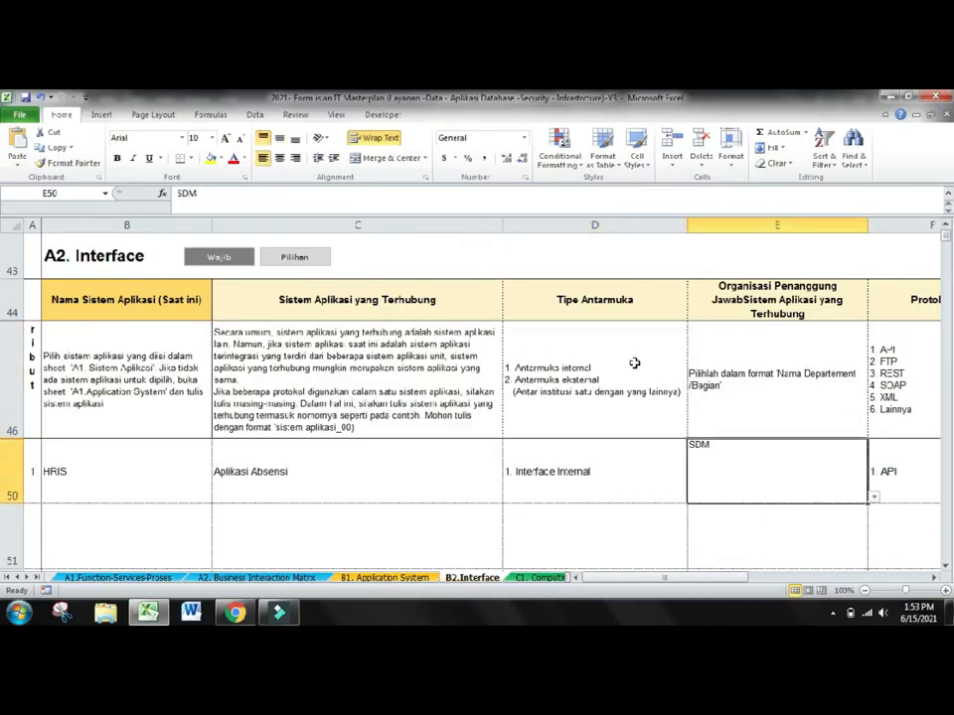
{"action": "key", "text": "Right"}
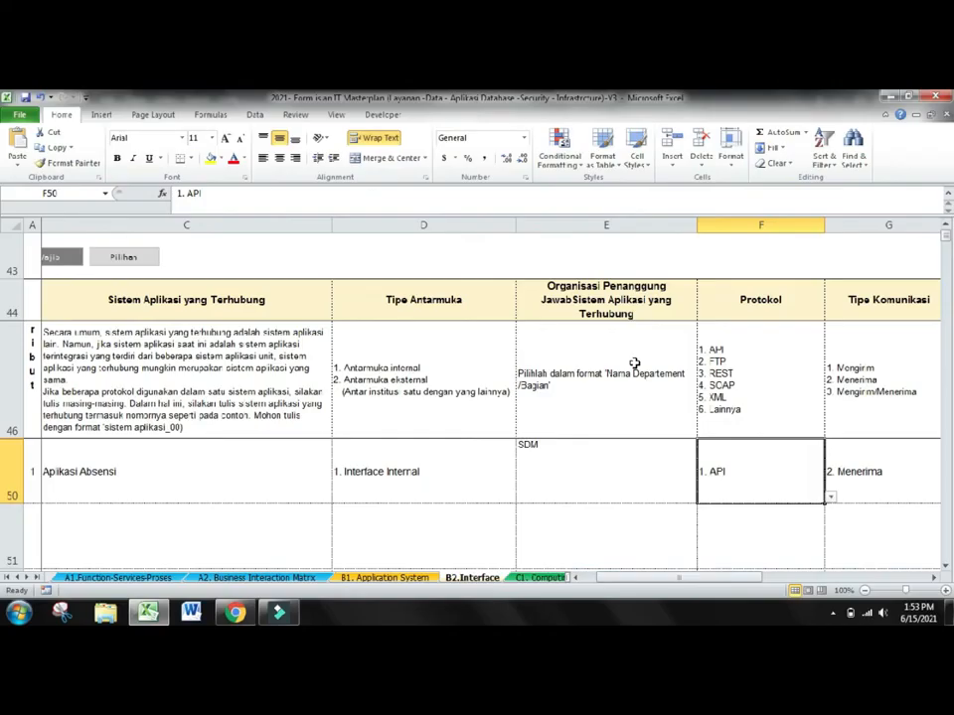
{"action": "key", "text": "Right"}
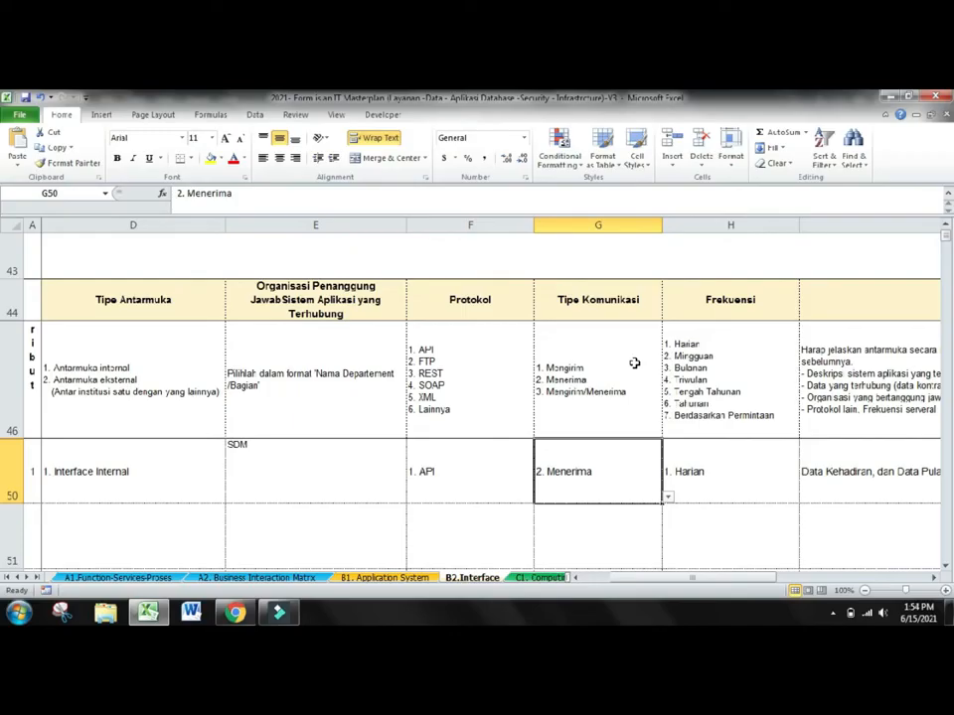
{"action": "key", "text": "Right"}
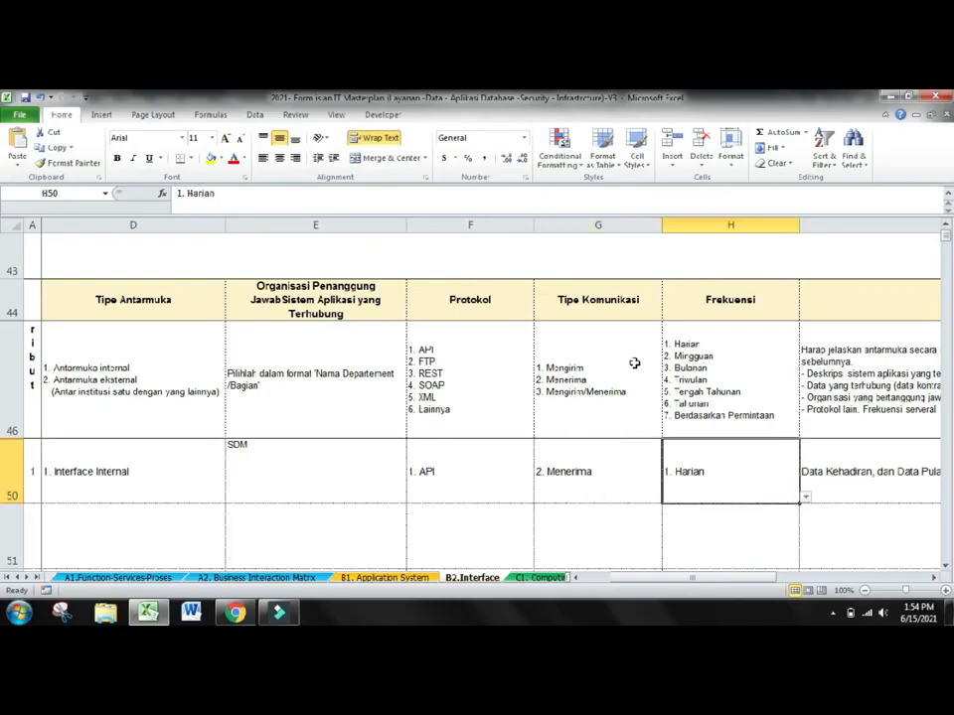
Close the Windows color scheme dialog and examine the HRIS interface row's Deskripsi cell.
{"action": "scroll", "coordinate": [634, 363], "scroll_direction": "right", "scroll_amount": 2}
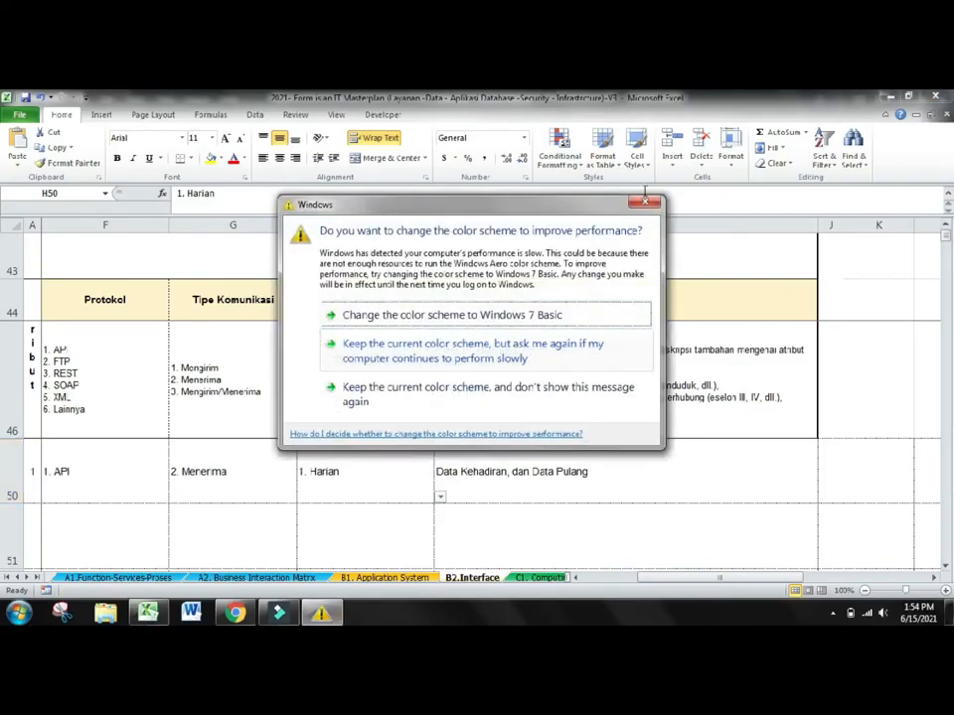
{"action": "left_click", "coordinate": [643, 203]}
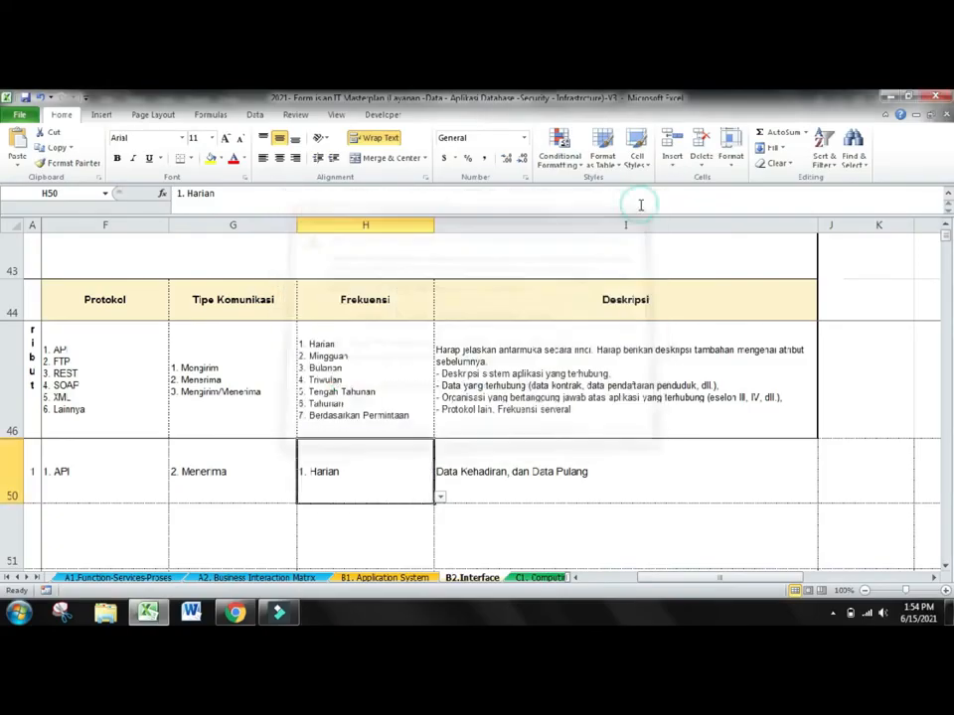
{"action": "left_click", "coordinate": [473, 483]}
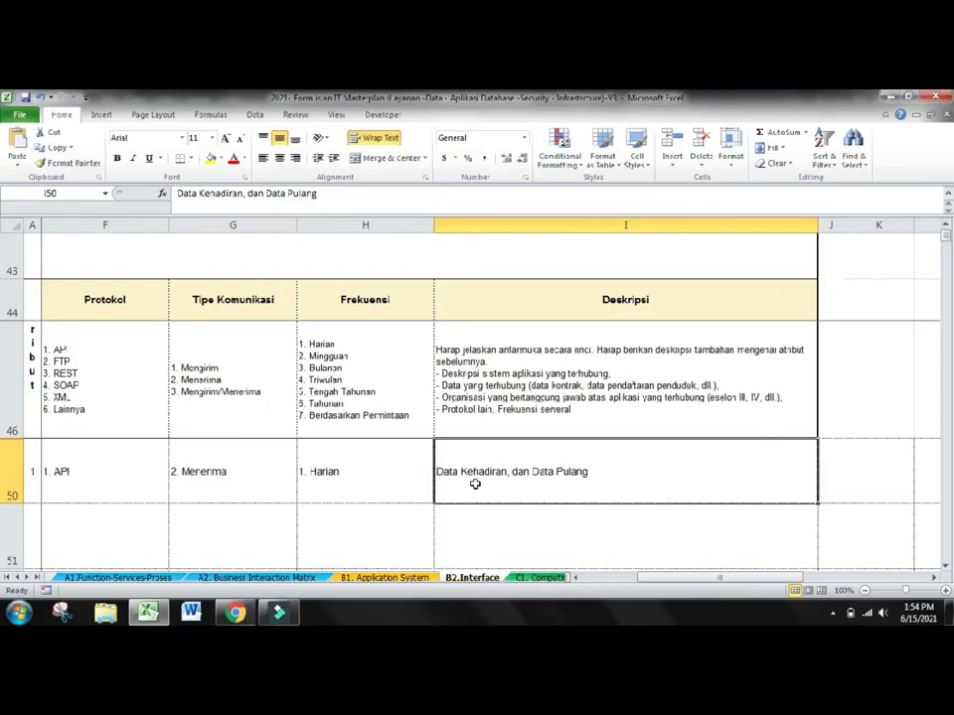
Go back along the HRIS interface row from Deskripsi to the row's beginning.
{"action": "key", "text": "Left"}
{"action": "key", "text": "Left"}
{"action": "key", "text": "Left"}
{"action": "key", "text": "Left"}
{"action": "key", "text": "Left"}
{"action": "key", "text": "Left"}
{"action": "key", "text": "Left"}
{"action": "key", "text": "Left"}
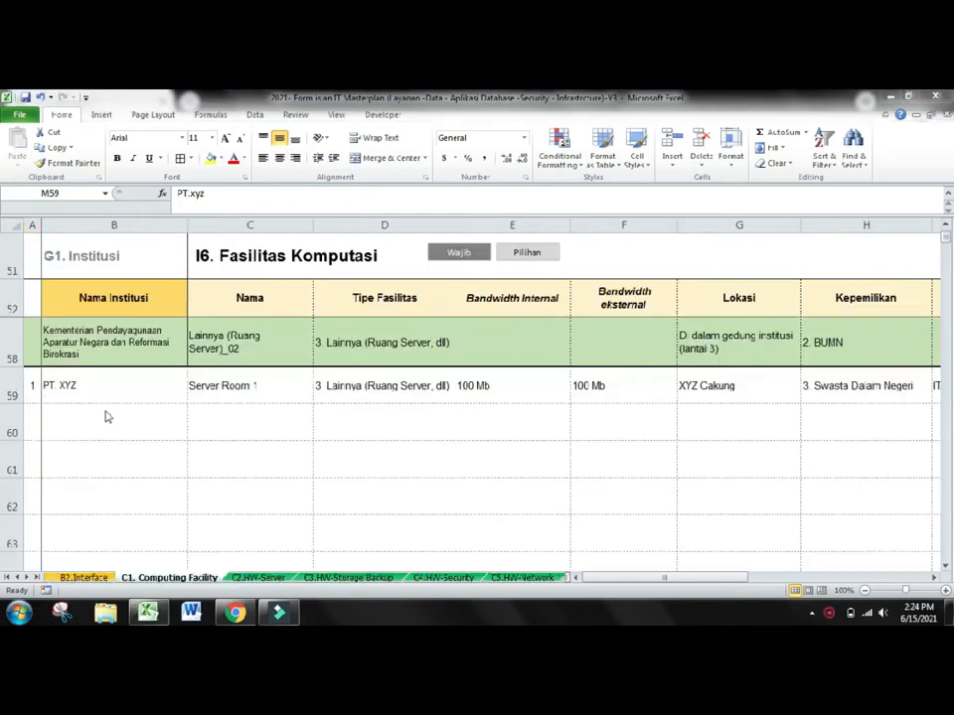
On C1. Computing Facility, examine the PT. XYZ row's Nama Institusi, Nama and Tipe Fasilitas cells.
{"action": "left_click", "coordinate": [91, 383]}
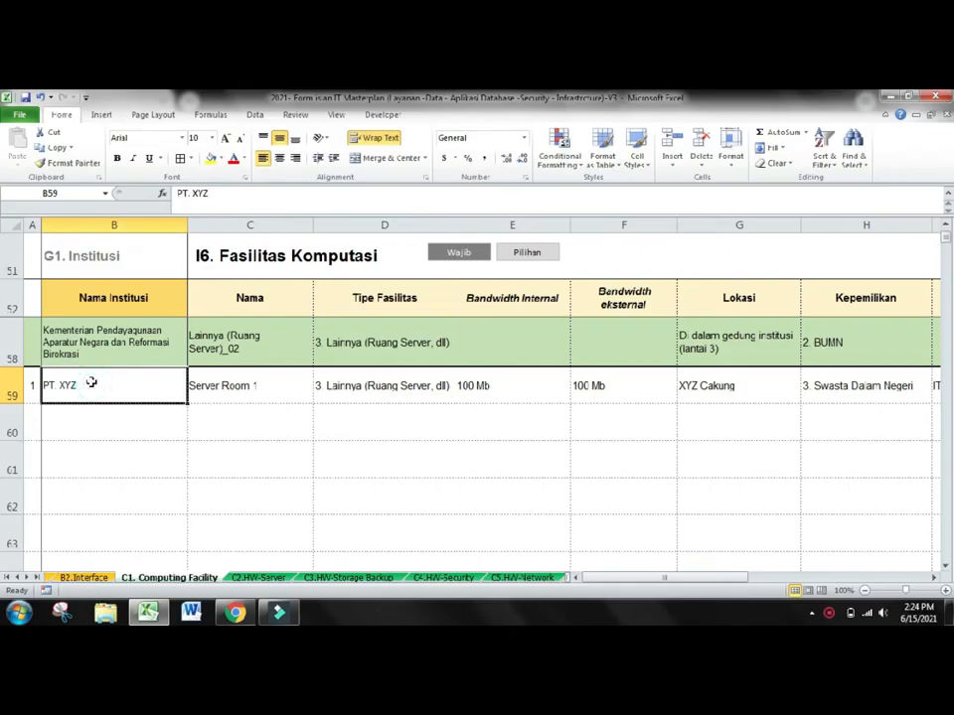
{"action": "key", "text": "Tab"}
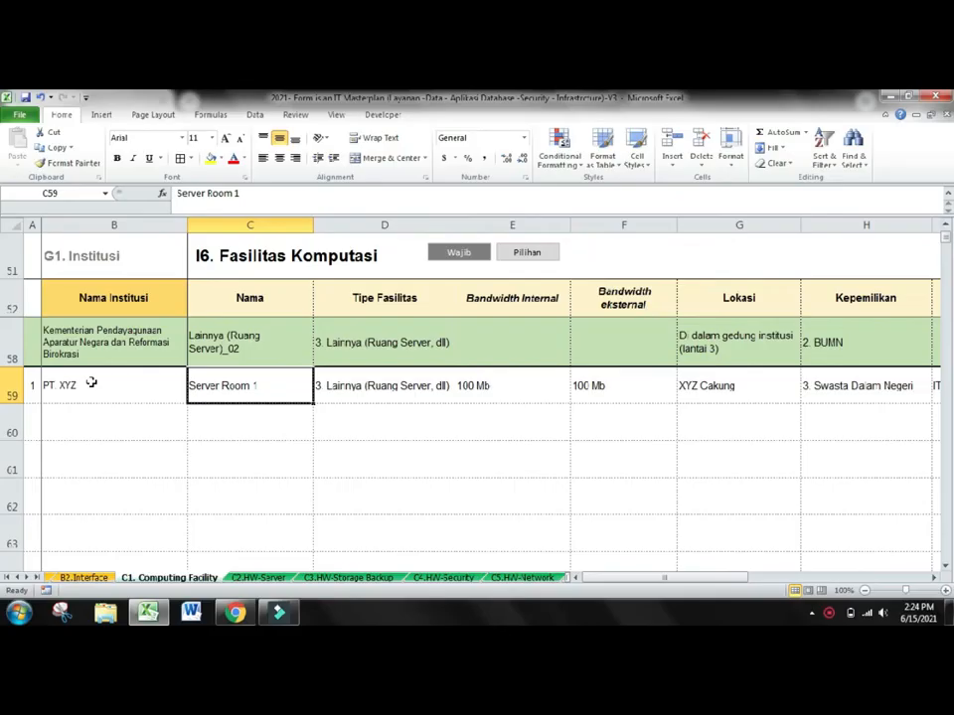
{"action": "left_click", "coordinate": [90, 382]}
{"action": "key", "text": "Tab"}
{"action": "key", "text": "Down"}
{"action": "key", "text": "Right"}
{"action": "key", "text": "Up"}
{"action": "key", "text": "Left"}
{"action": "key", "text": "Right"}
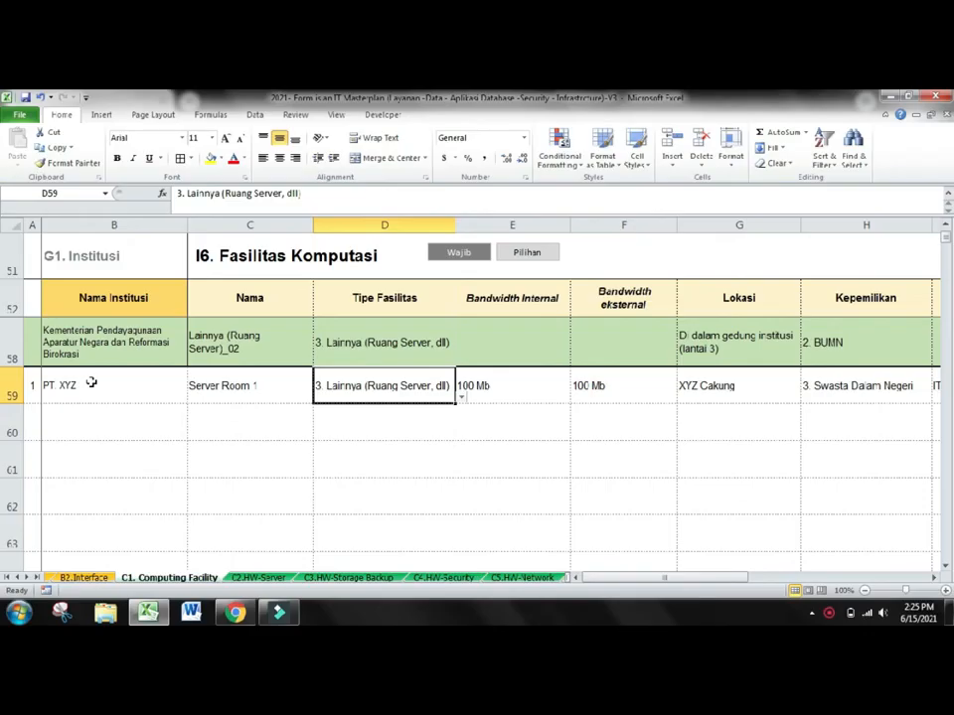
Examine the PT. XYZ row from the bandwidth cells through Lokasi and Kepemilikan to Standar Fasilitas.
{"action": "key", "text": "Right"}
{"action": "key", "text": "Right"}
{"action": "key", "text": "Right"}
{"action": "key", "text": "Right"}
{"action": "key", "text": "Right"}
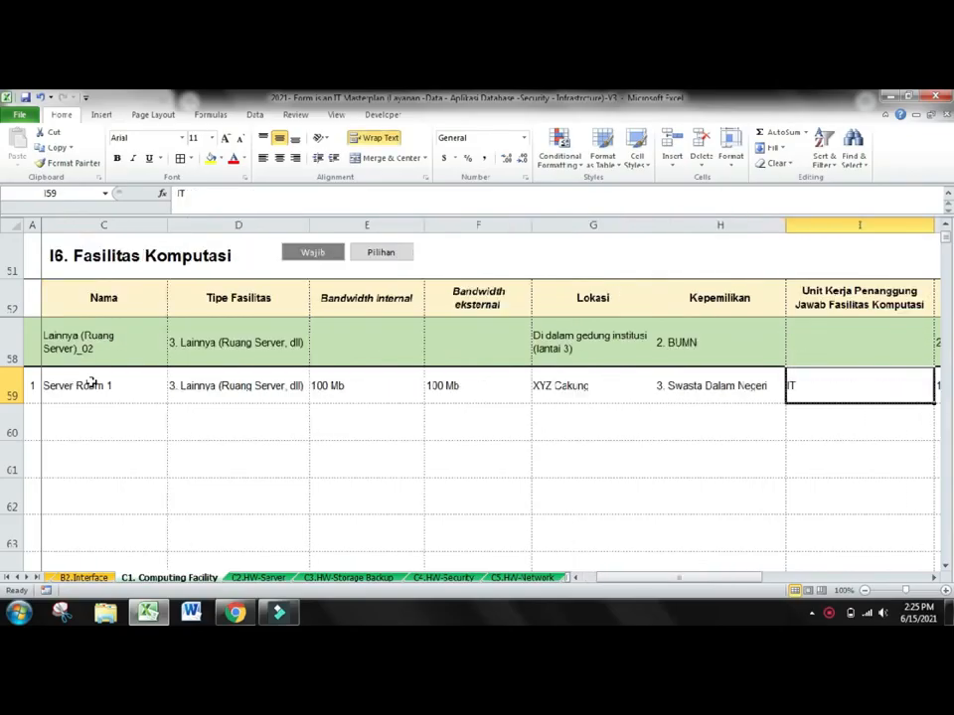
{"action": "key", "text": "Left"}
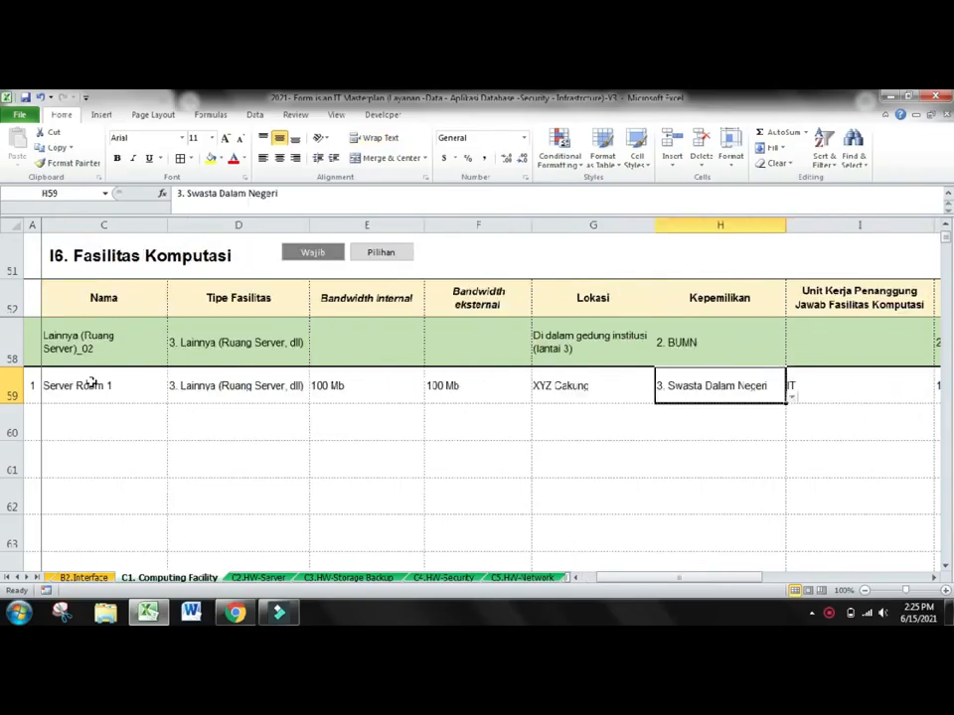
{"action": "key", "text": "Right"}
{"action": "key", "text": "Right"}
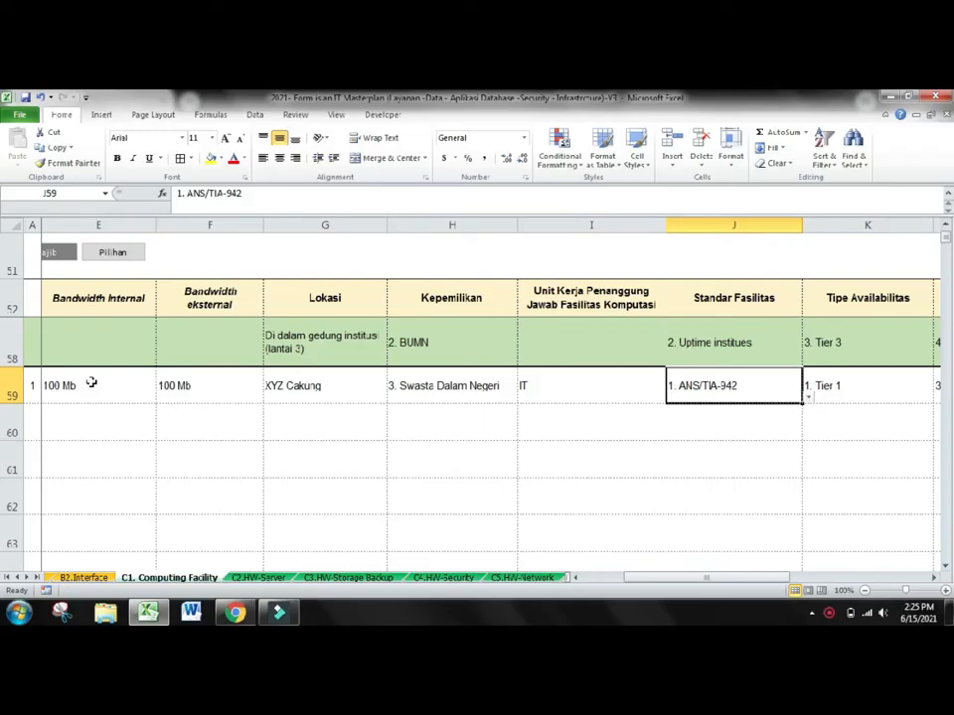
Examine the responsible work unit, the Standar Fasilitas options and the Tipe Availabilitas cell in the PT. XYZ row.
{"action": "key", "text": "Left"}
{"action": "key", "text": "Right"}
{"action": "key", "text": "Left"}
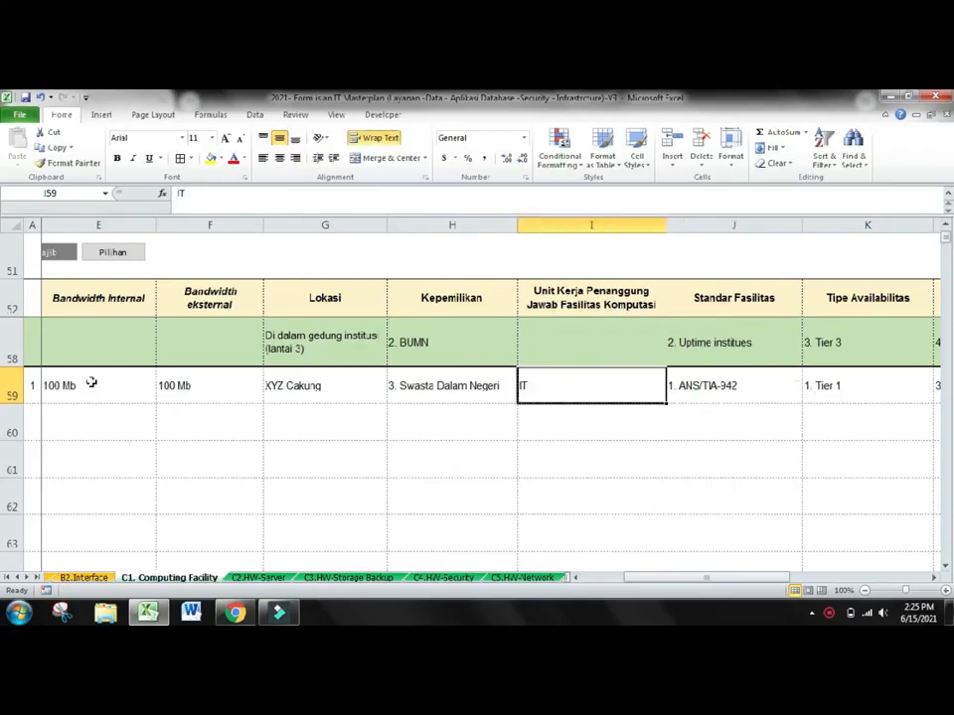
{"action": "key", "text": "Right"}
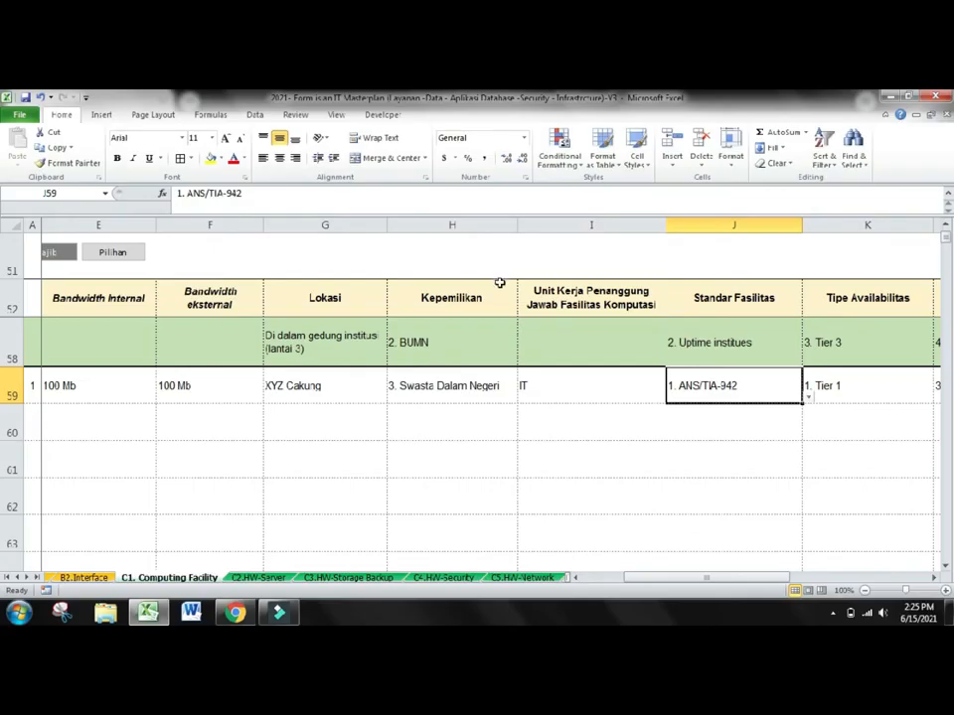
{"action": "left_click", "coordinate": [809, 396]}
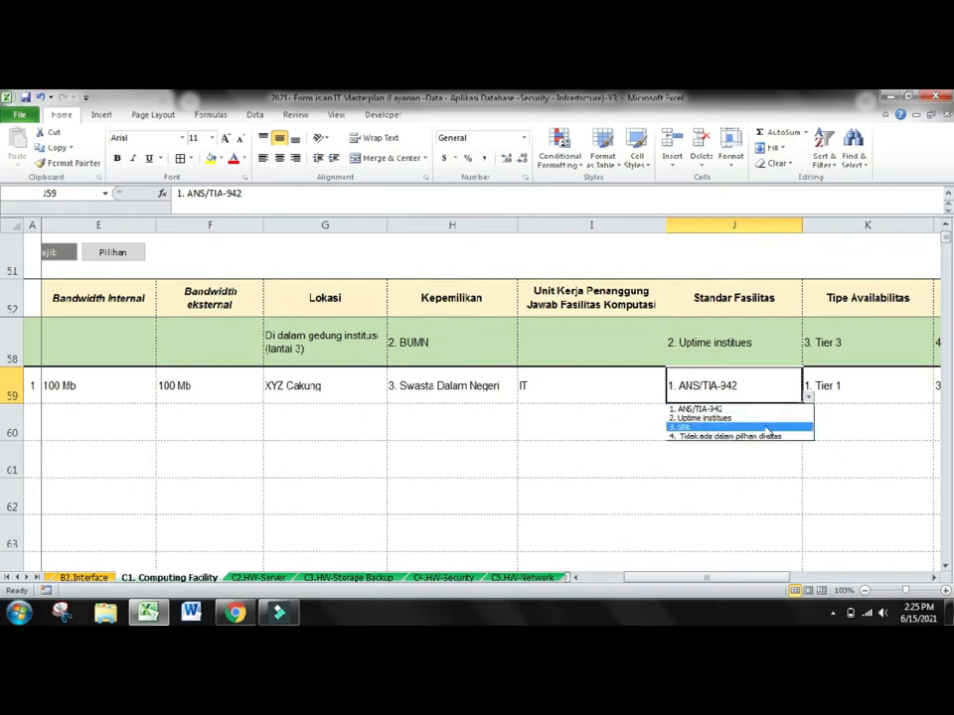
{"action": "left_click", "coordinate": [839, 387]}
{"action": "left_click", "coordinate": [839, 386]}
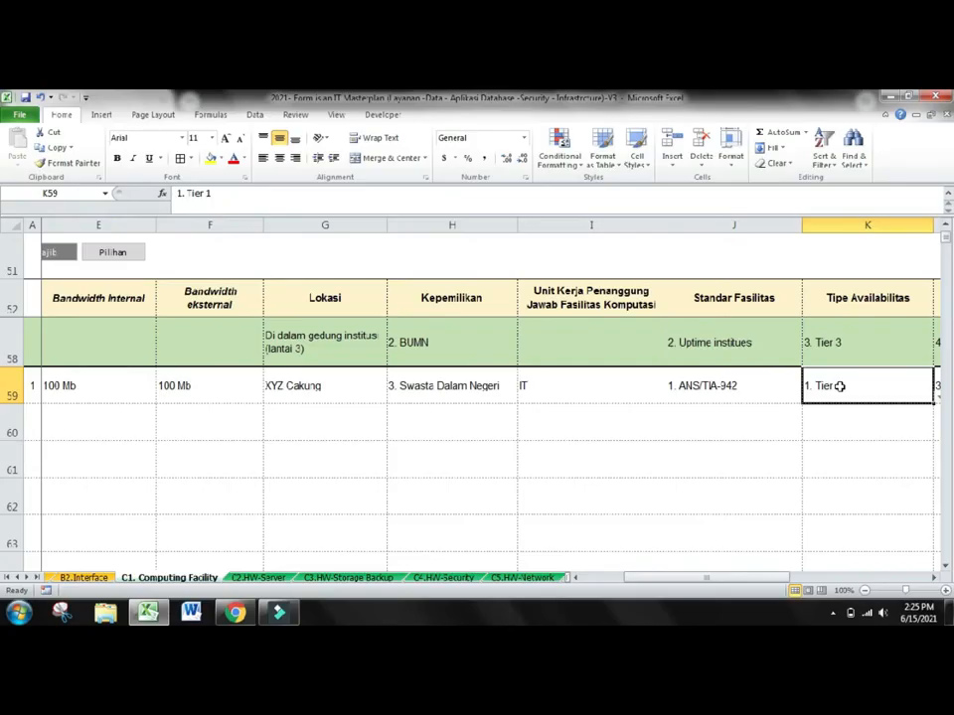
Examine the PT. XYZ row's Tipe Operasi and operating organisation cells.
{"action": "key", "text": "Right"}
{"action": "key", "text": "Right"}
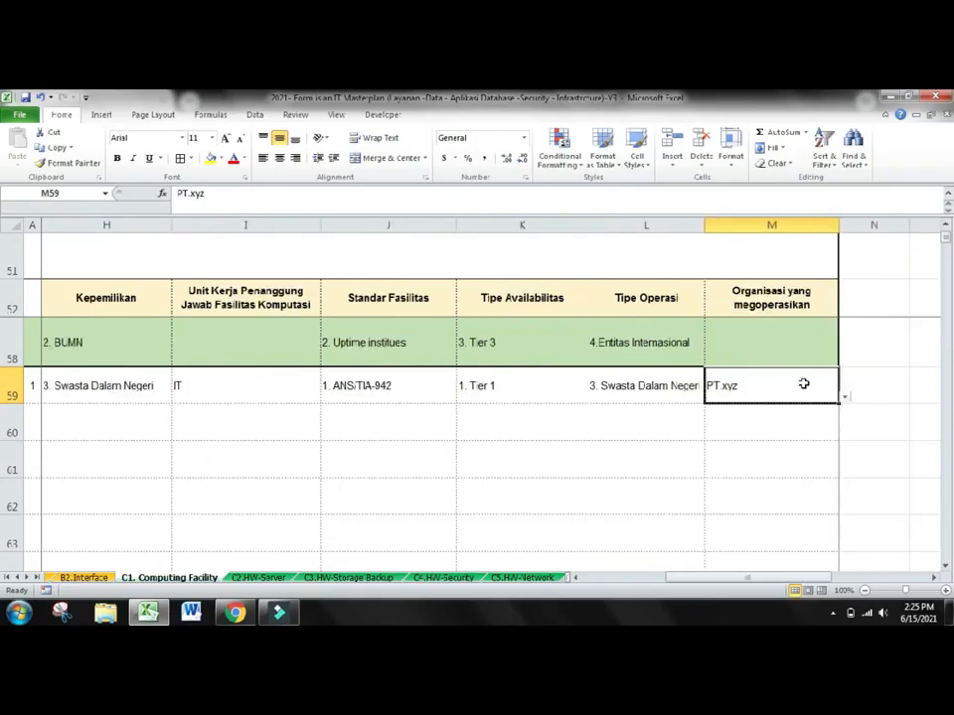
{"action": "left_click", "coordinate": [660, 388]}
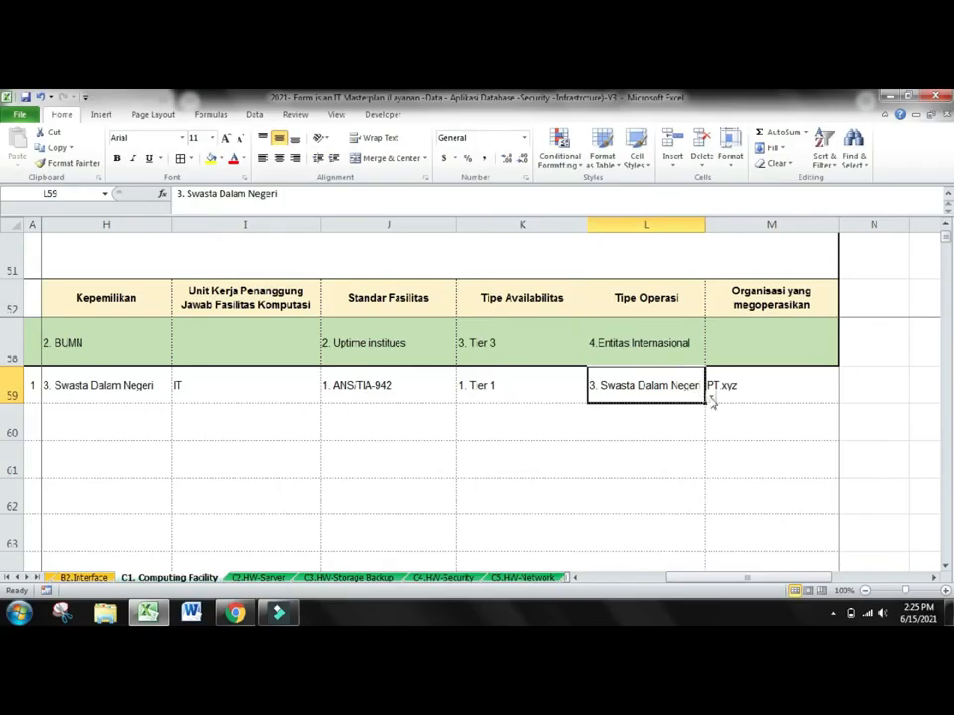
{"action": "left_click", "coordinate": [723, 390]}
Return to the start of the PT. XYZ row and close the Windows color scheme dialog.
{"action": "key", "text": "Left"}
{"action": "key", "text": "Home"}
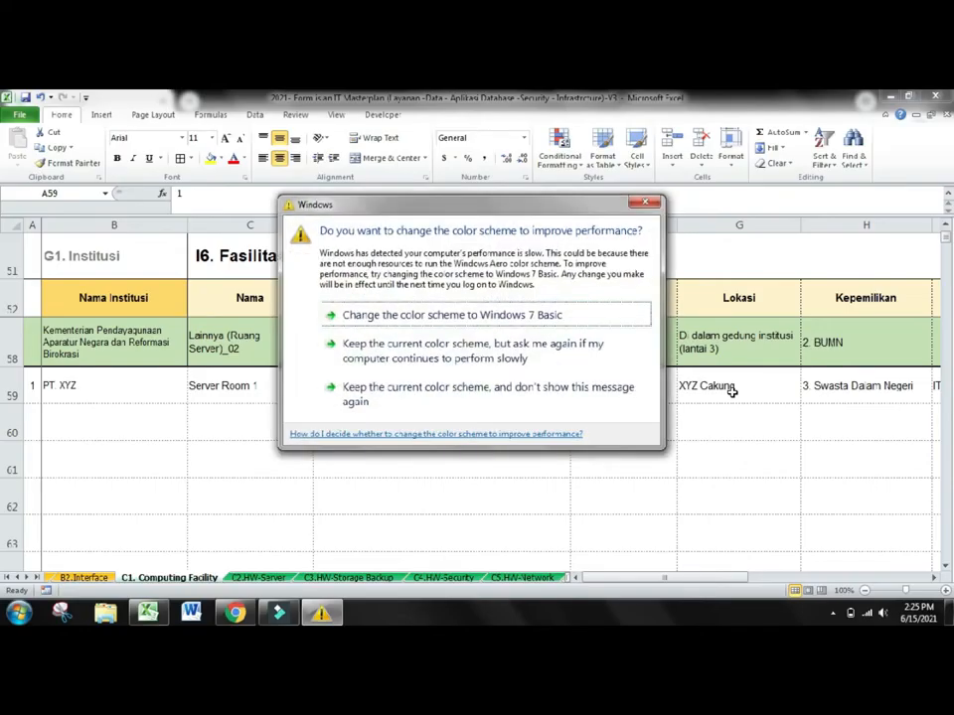
{"action": "left_click", "coordinate": [647, 205]}
{"action": "scroll", "coordinate": [411, 344], "scroll_direction": "down", "scroll_amount": 1}
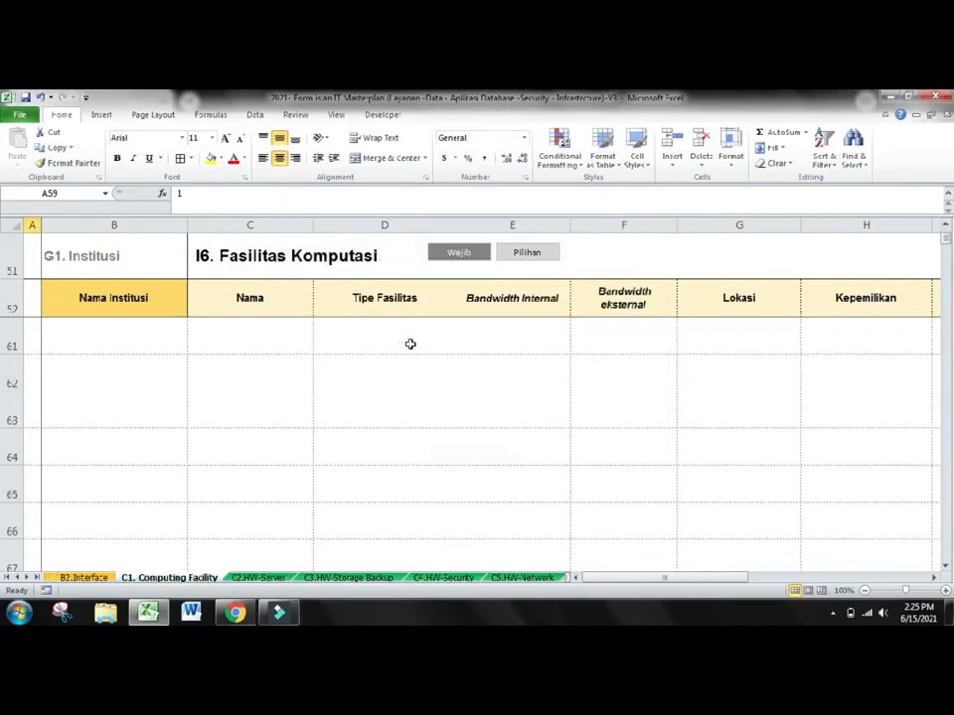
Go back up to the PT. XYZ entry and select the Nama cell in the empty row beneath it.
{"action": "left_click", "coordinate": [145, 372]}
{"action": "key", "text": "Up"}
{"action": "key", "text": "Up"}
{"action": "key", "text": "Up"}
{"action": "key", "text": "Up"}
{"action": "key", "text": "Down"}
{"action": "key", "text": "Right"}
{"action": "key", "text": "Down"}
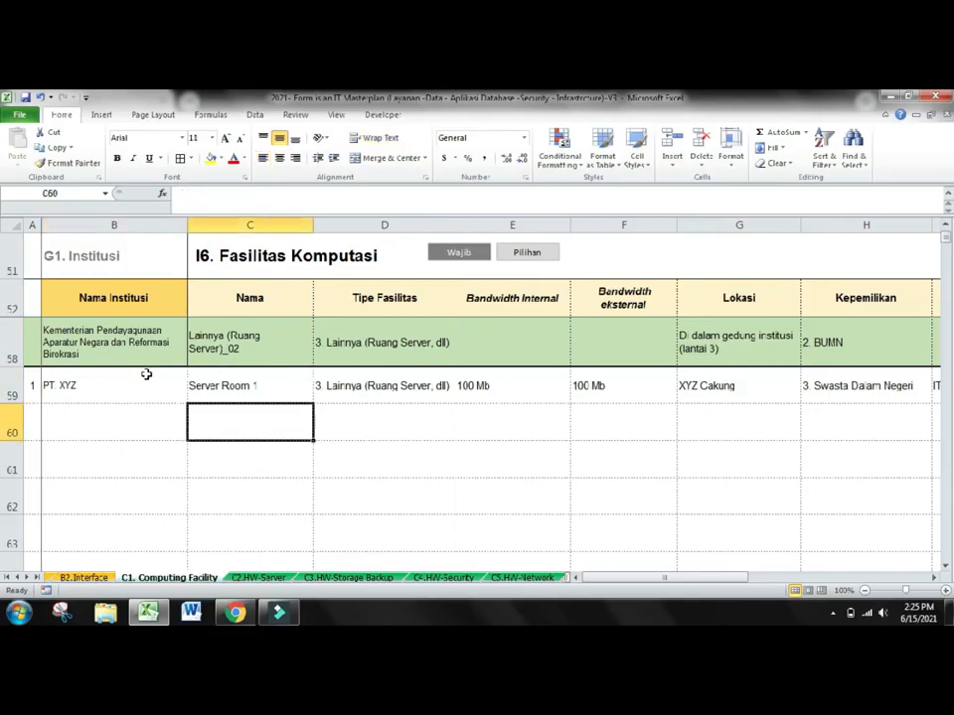
{"action": "key", "text": "Left"}
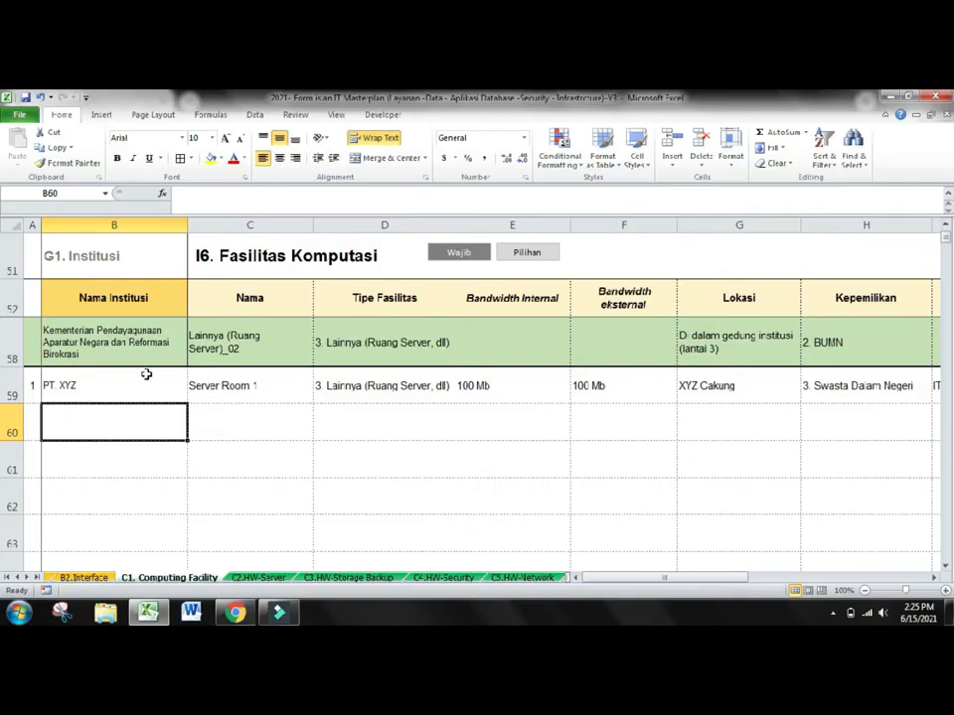
{"action": "key", "text": "Right"}
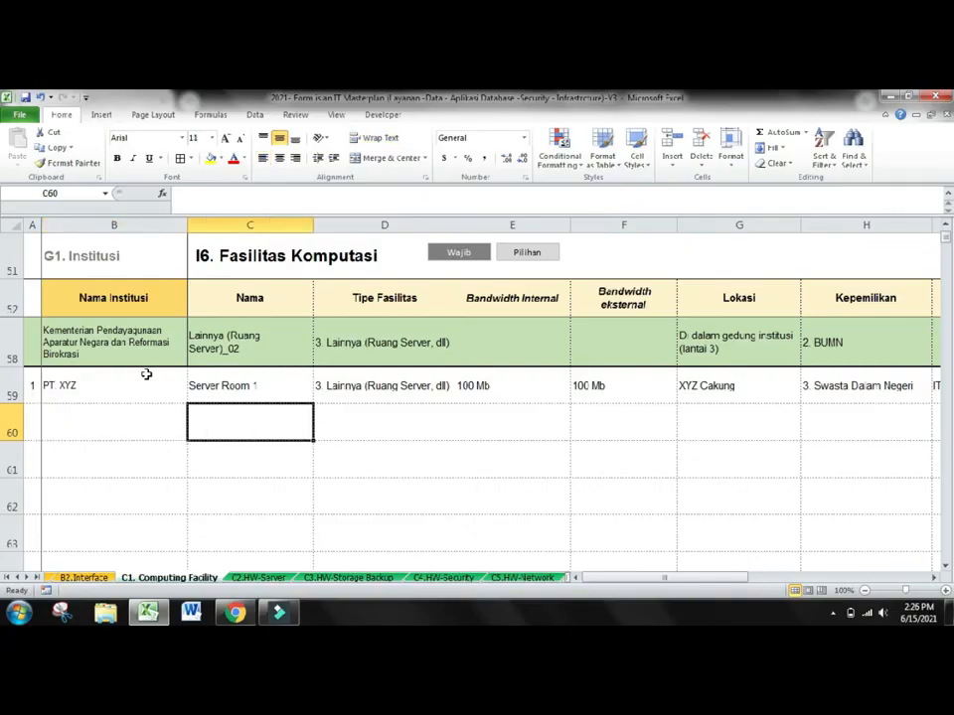
Move along the empty row beneath the PT. XYZ entry to the Lokasi column.
{"action": "key", "text": "Right"}
{"action": "key", "text": "Right"}
{"action": "key", "text": "Right"}
{"action": "key", "text": "Right"}
{"action": "key", "text": "Right"}
{"action": "key", "text": "Right"}
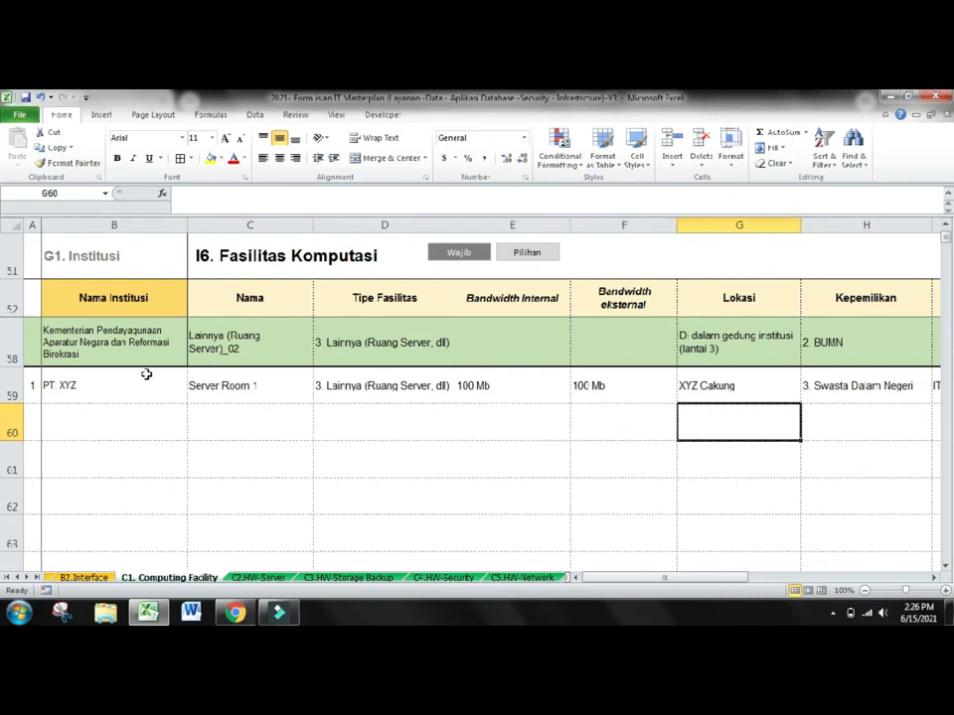
Continue along the empty row beneath the PT. XYZ entry to the Tipe Availabilitas column.
{"action": "key", "text": "Right"}
{"action": "key", "text": "Right"}
{"action": "key", "text": "Right"}
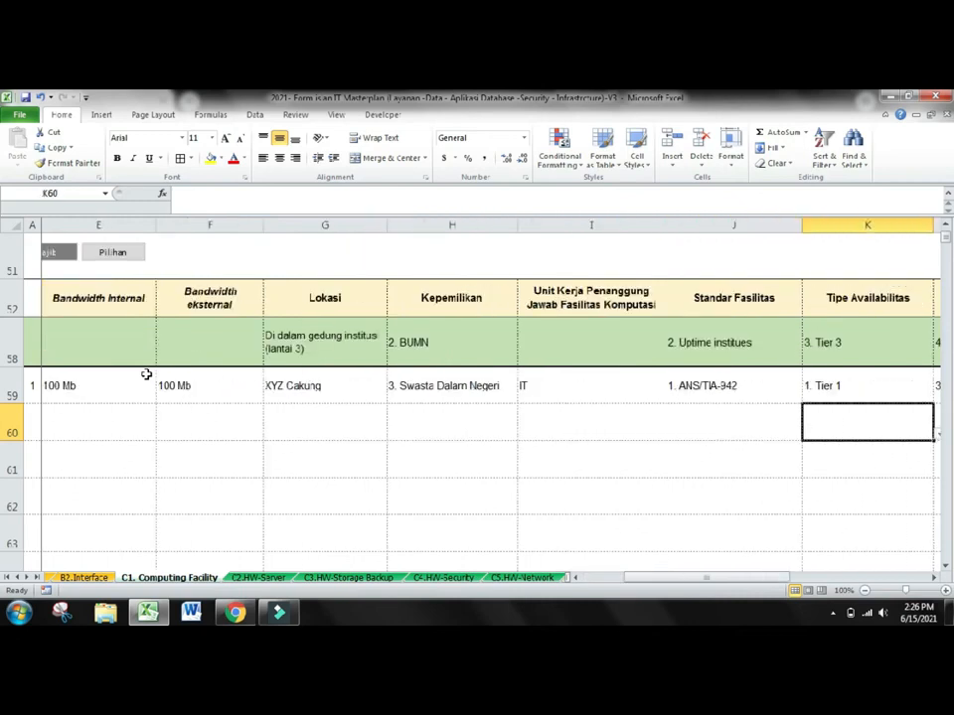
Open the C2.HW-Server sheet and select the HRIS cell under Nama Sistem Aplikasi.
{"action": "left_click", "coordinate": [266, 578]}
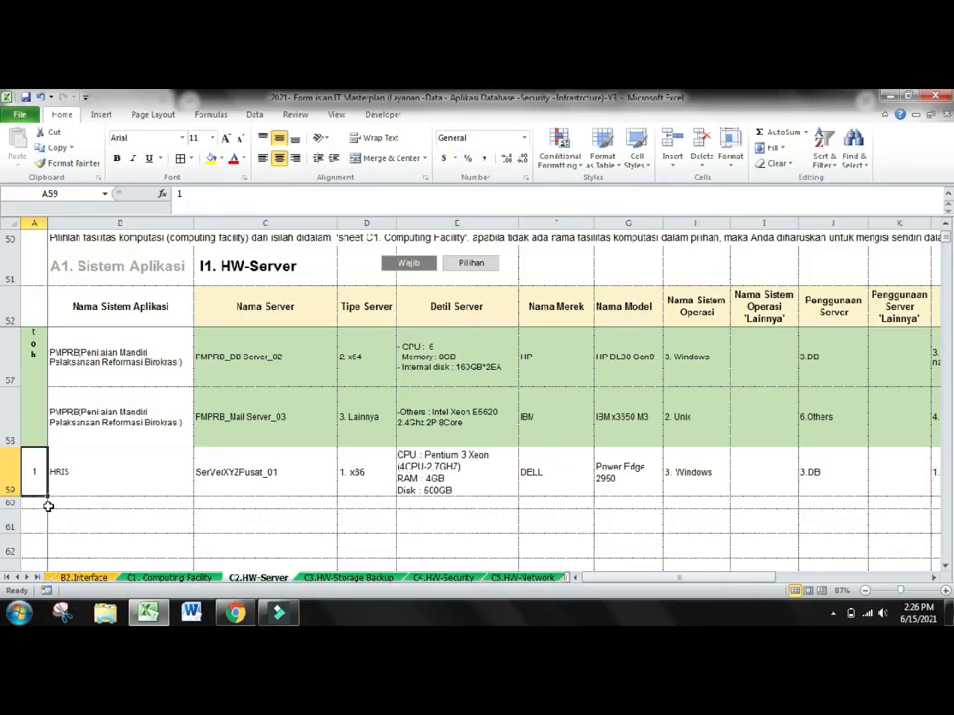
{"action": "left_click", "coordinate": [50, 504]}
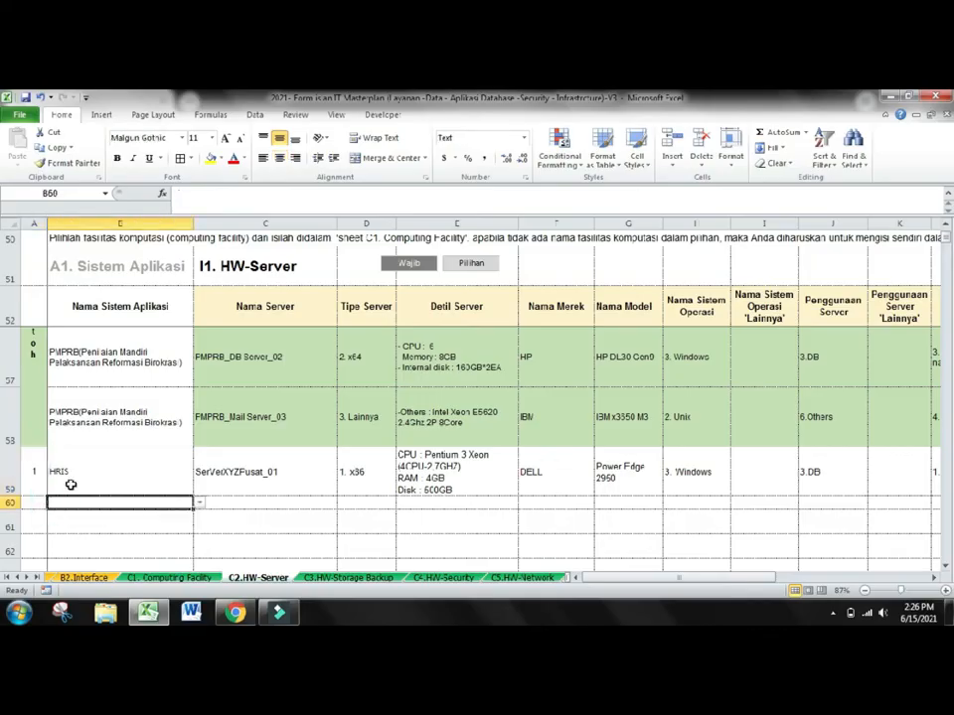
{"action": "left_click", "coordinate": [70, 483]}
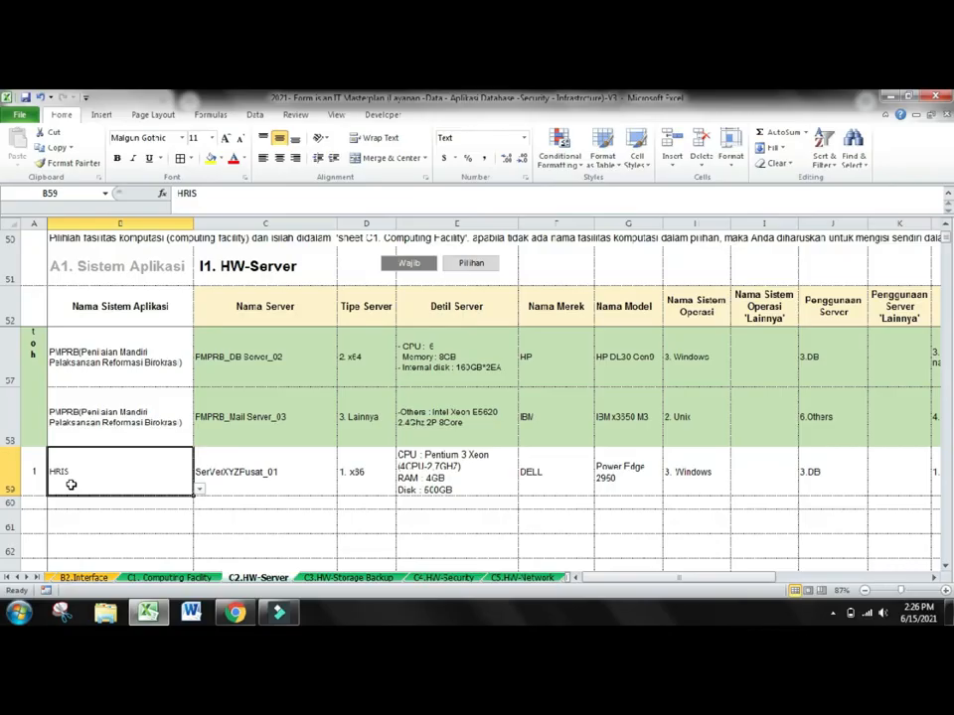
Go through the HRIS row's Nama Server, Tipe Server, Detil Server and Nama Merek cells up to Nama Model.
{"action": "key", "text": "Tab"}
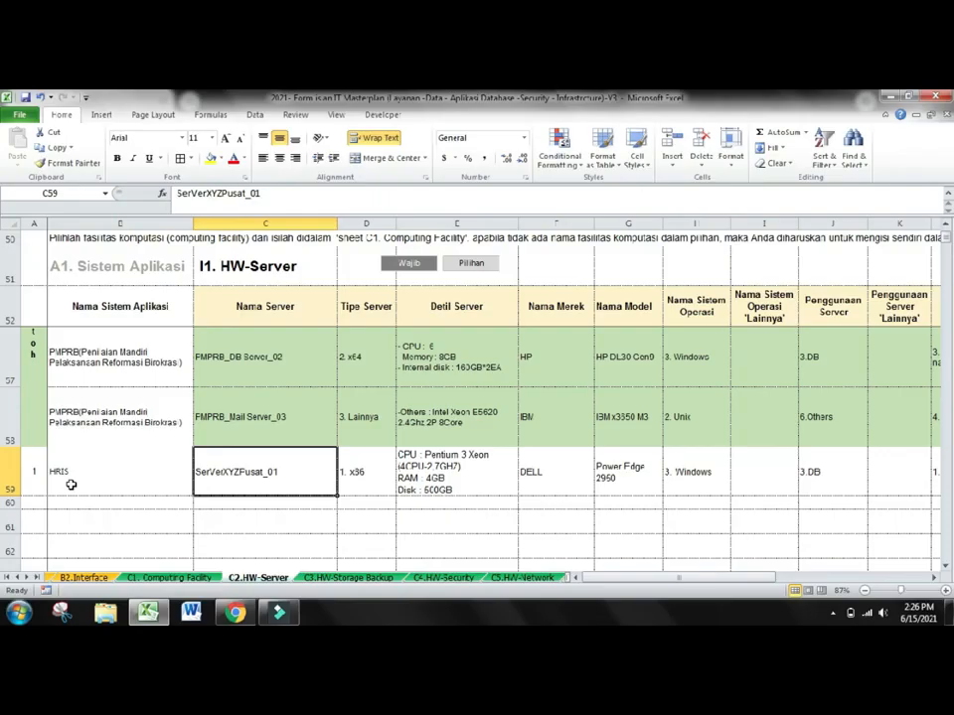
{"action": "key", "text": "Tab"}
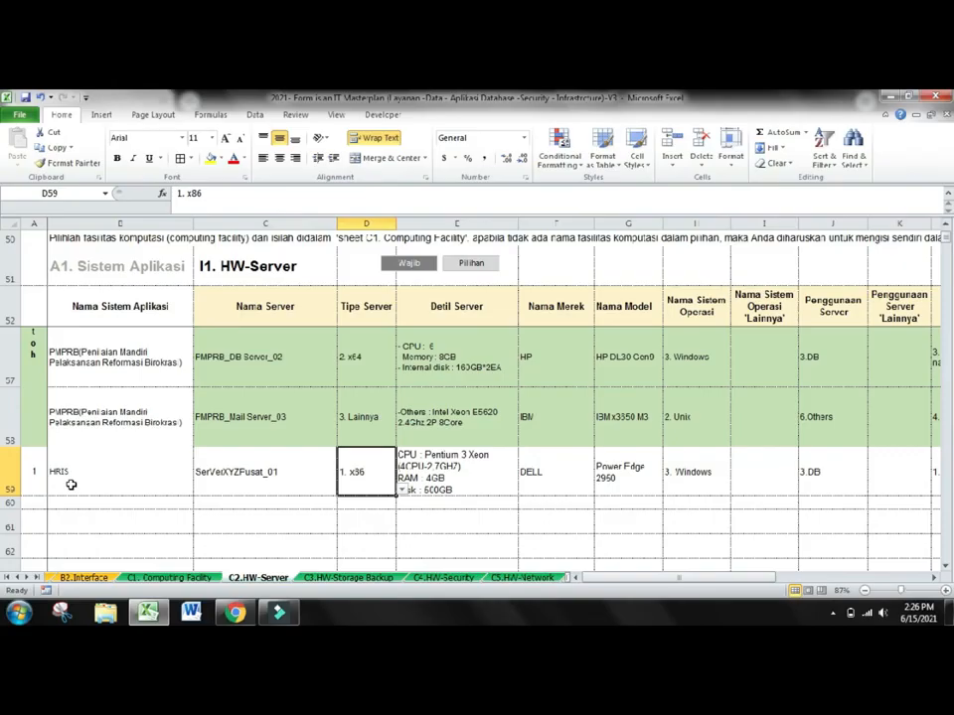
{"action": "key", "text": "Tab"}
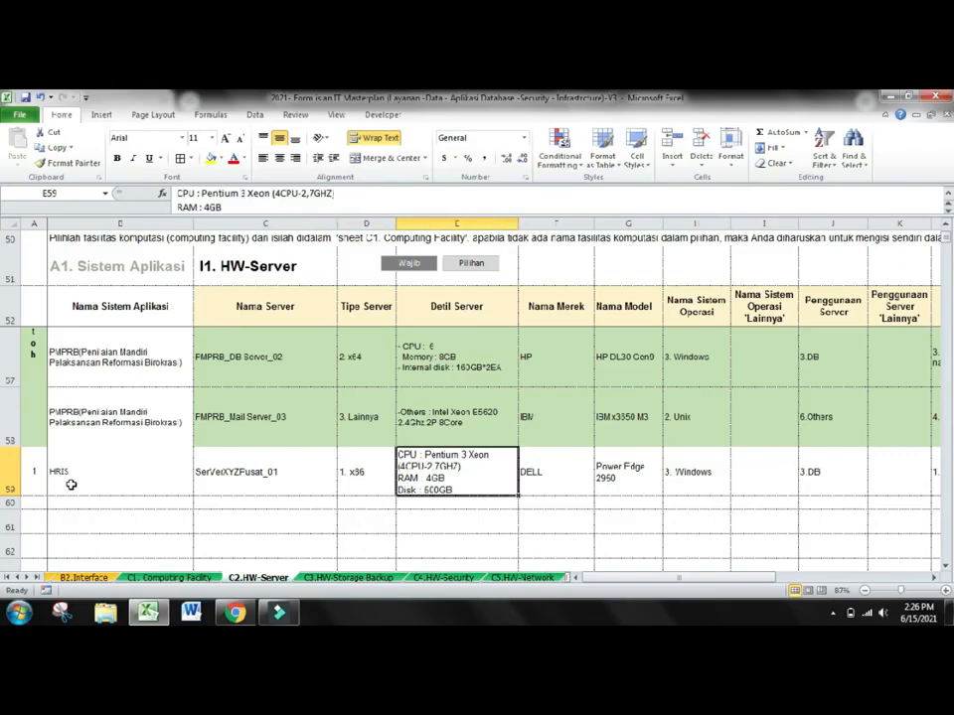
{"action": "key", "text": "Tab"}
{"action": "key", "text": "Tab"}
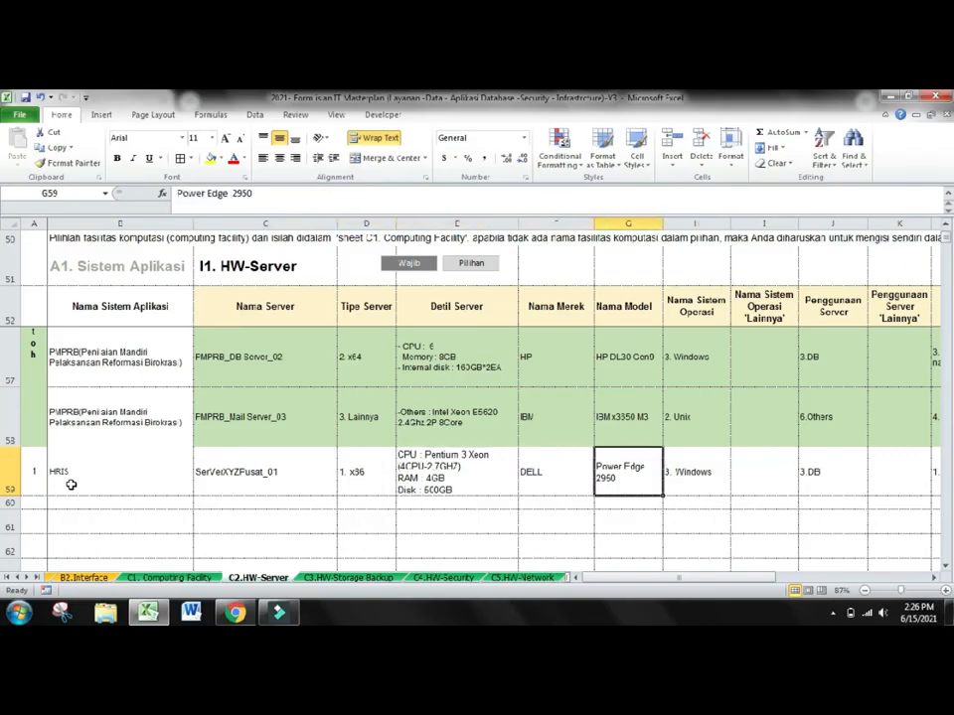
View the Nama Sistem Operasi options for the HRIS server and move on to its Penggunaan Server cell.
{"action": "key", "text": "Tab"}
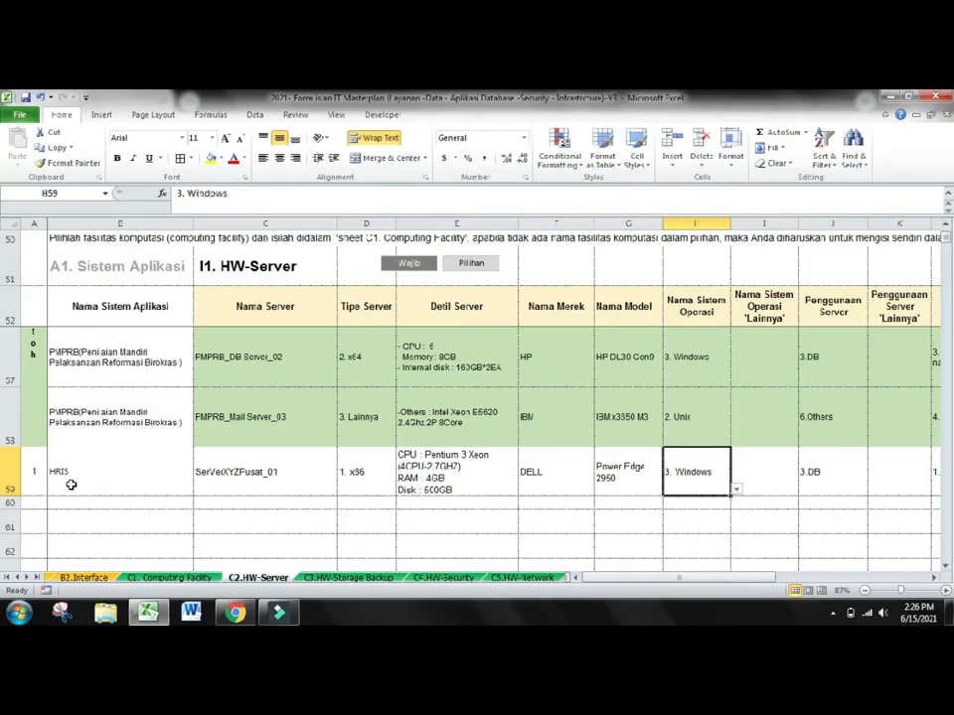
{"action": "left_click", "coordinate": [736, 489]}
{"action": "left_click", "coordinate": [736, 488]}
{"action": "key", "text": "Tab"}
{"action": "key", "text": "Tab"}
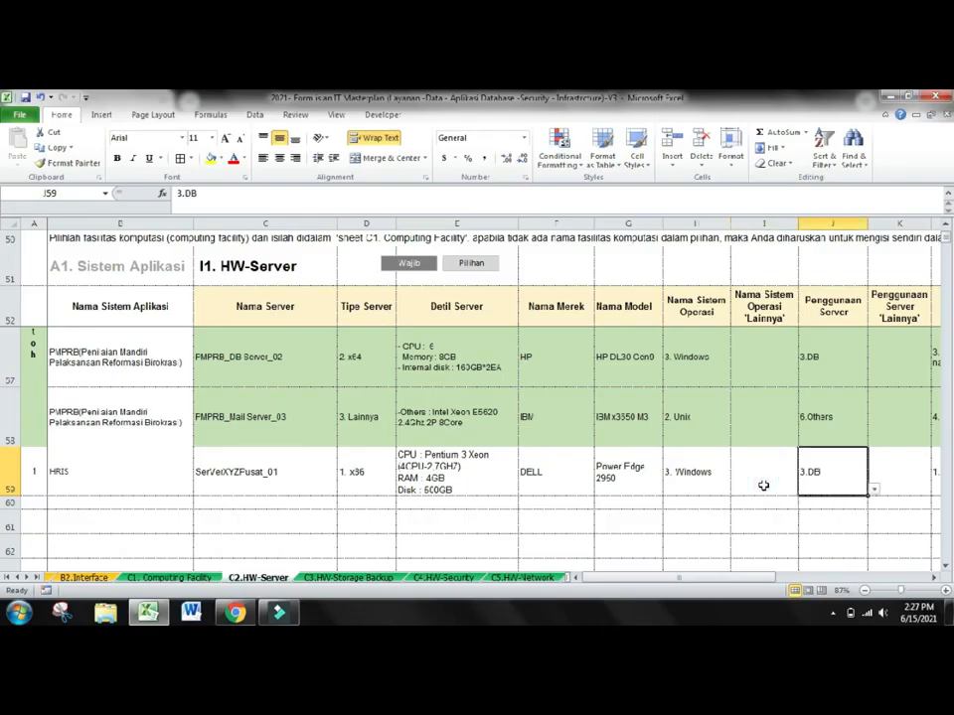
Move ahead to Tahun Pencabutan, close the Windows color scheme dialog and return to the HRIS row's Penggunaan Server cell.
{"action": "key", "text": "Tab"}
{"action": "key", "text": "Tab"}
{"action": "key", "text": "Tab"}
{"action": "key", "text": "Tab"}
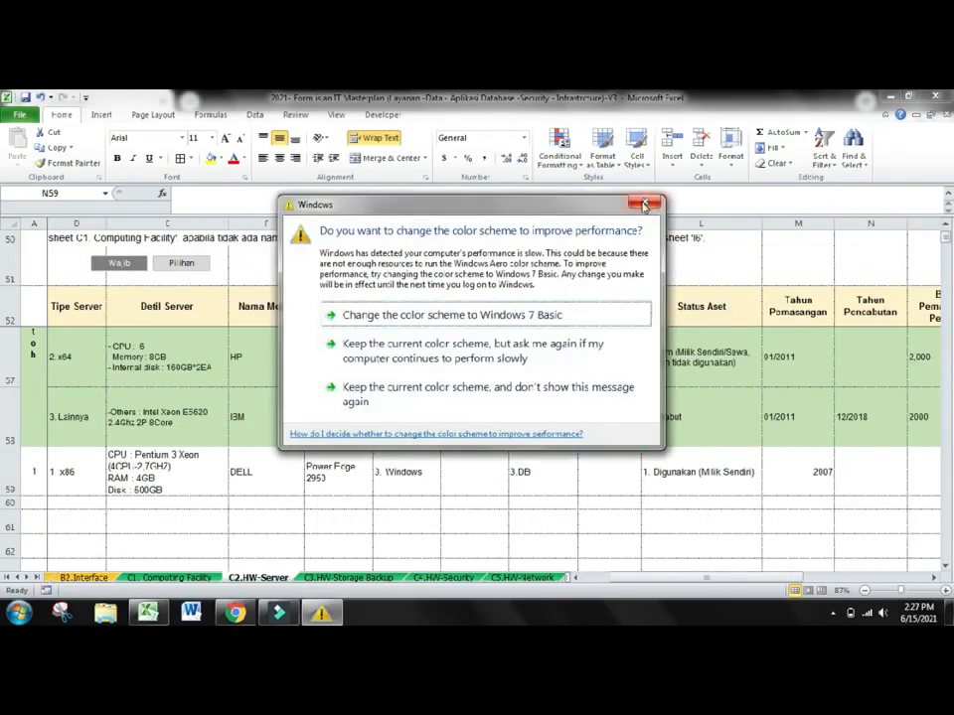
{"action": "left_click", "coordinate": [642, 205]}
{"action": "left_click", "coordinate": [540, 482]}
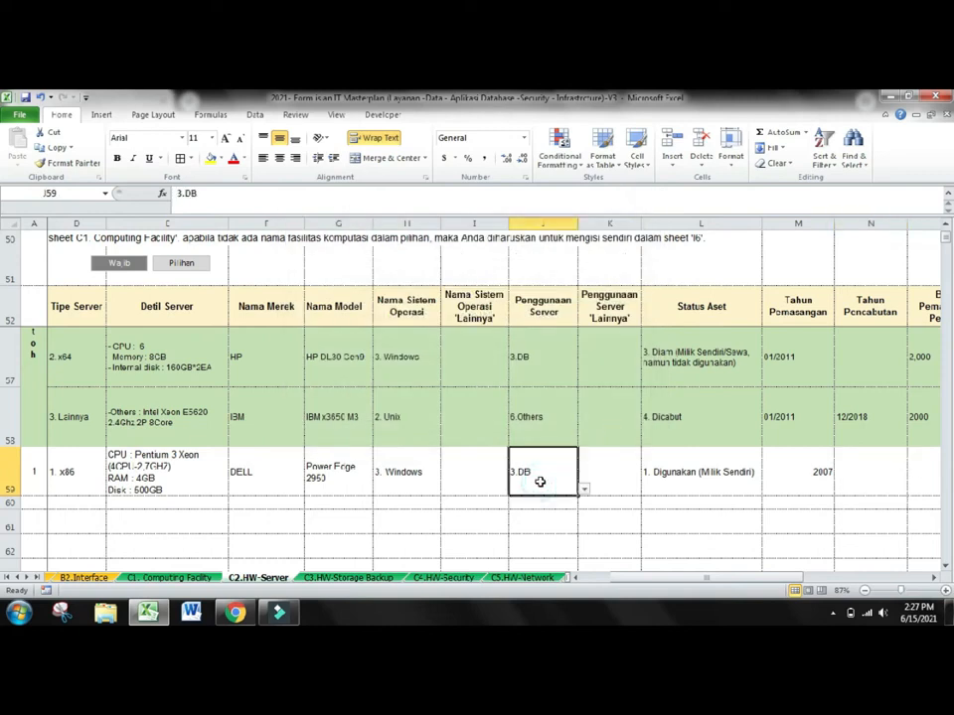
Move along the HRIS row past Status Aset to the Biaya Pemasangan Pertama cell.
{"action": "key", "text": "Tab"}
{"action": "key", "text": "Tab"}
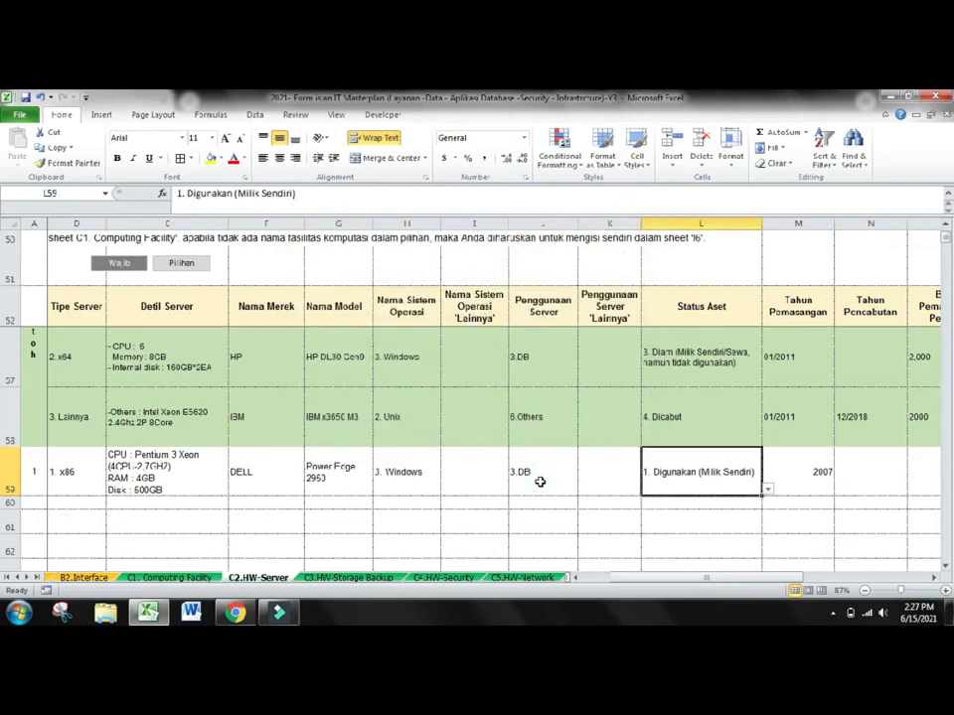
{"action": "key", "text": "Tab"}
{"action": "key", "text": "Tab"}
{"action": "key", "text": "Tab"}
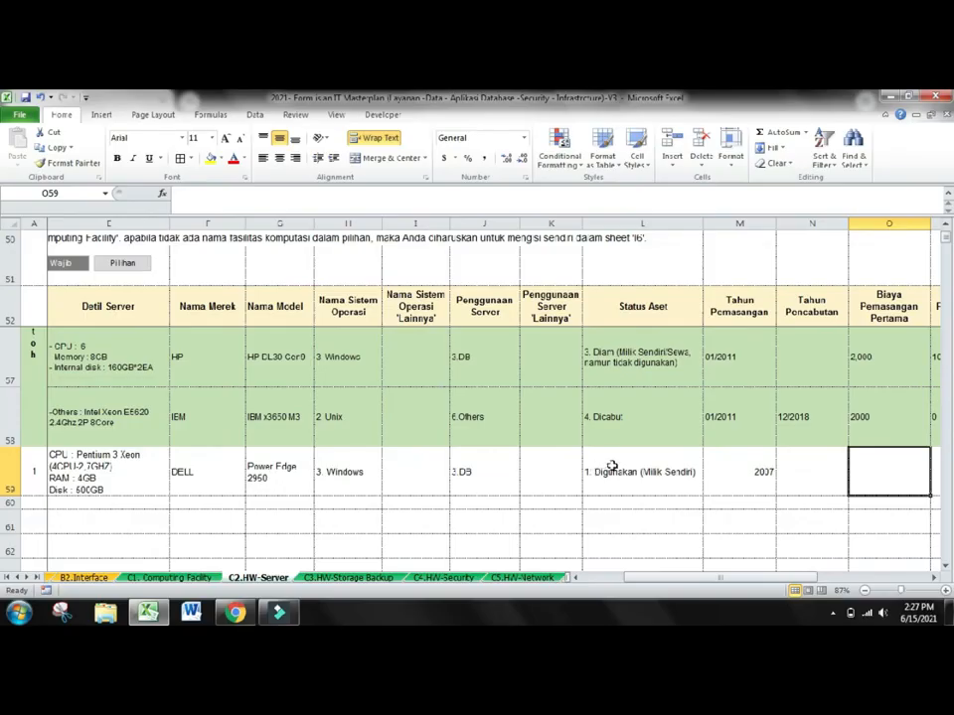
Go back to the HRIS row's Status Aset cell and view its available options without changing the choice.
{"action": "left_click", "coordinate": [612, 466]}
{"action": "left_click", "coordinate": [710, 489]}
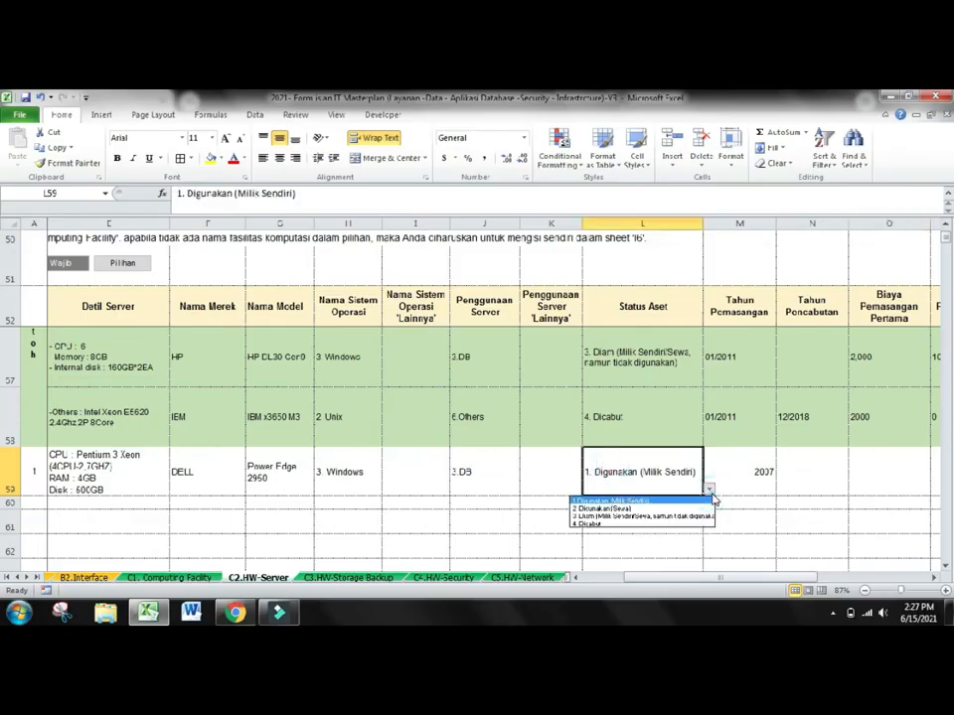
{"action": "left_click", "coordinate": [726, 481]}
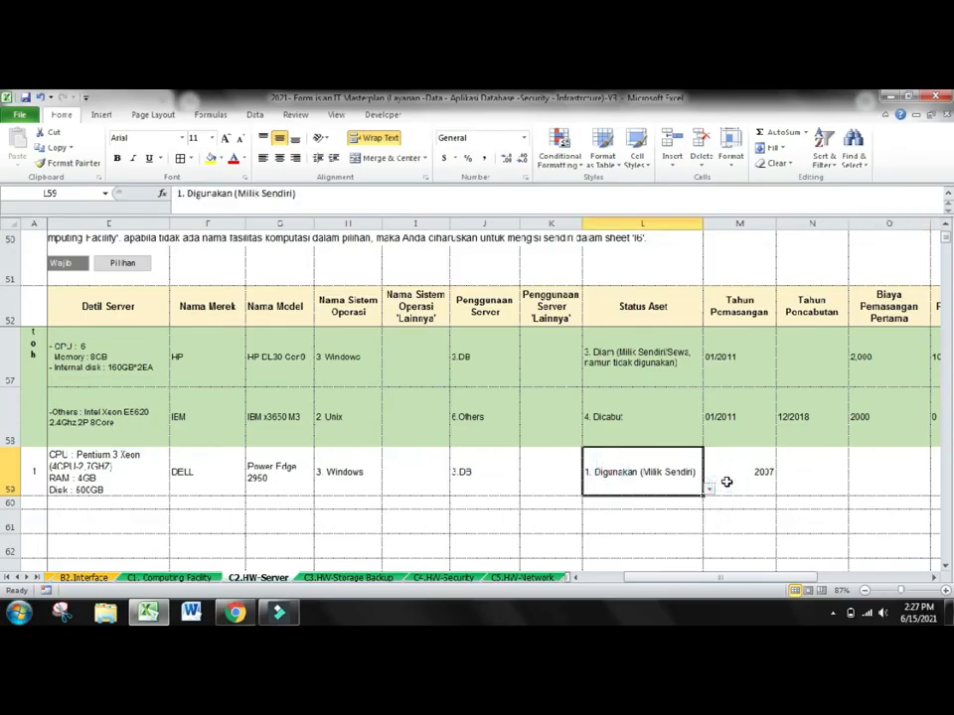
Go through the HRIS row's installation year, removal year and cost cells up to Unit Kerja Operasional.
{"action": "key", "text": "Tab"}
{"action": "key", "text": "Tab"}
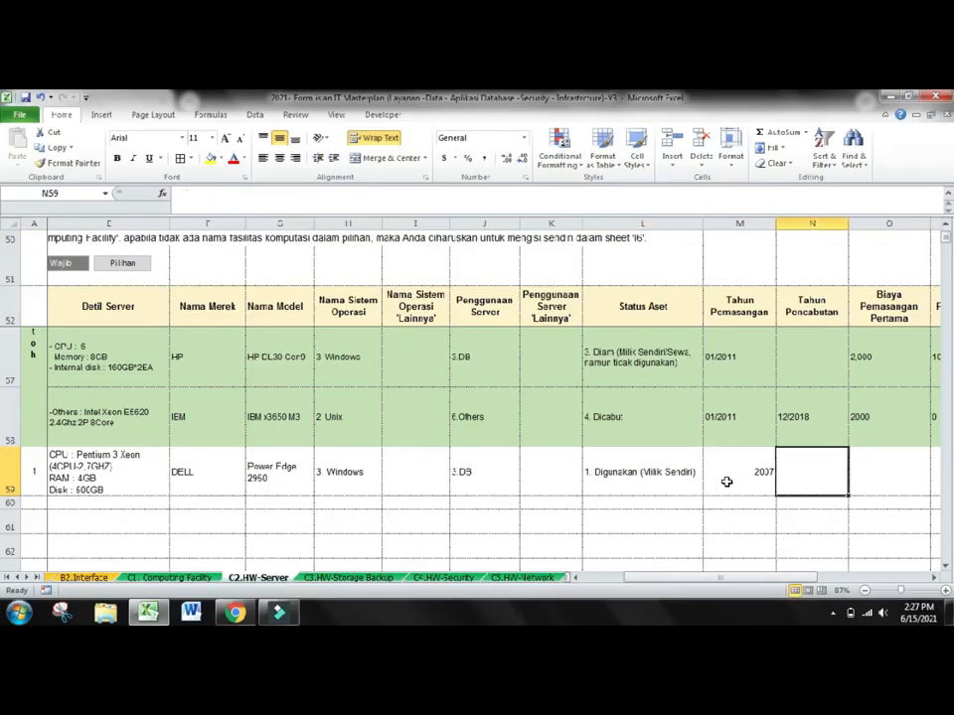
{"action": "key", "text": "Tab"}
{"action": "key", "text": "Tab"}
{"action": "key", "text": "Tab"}
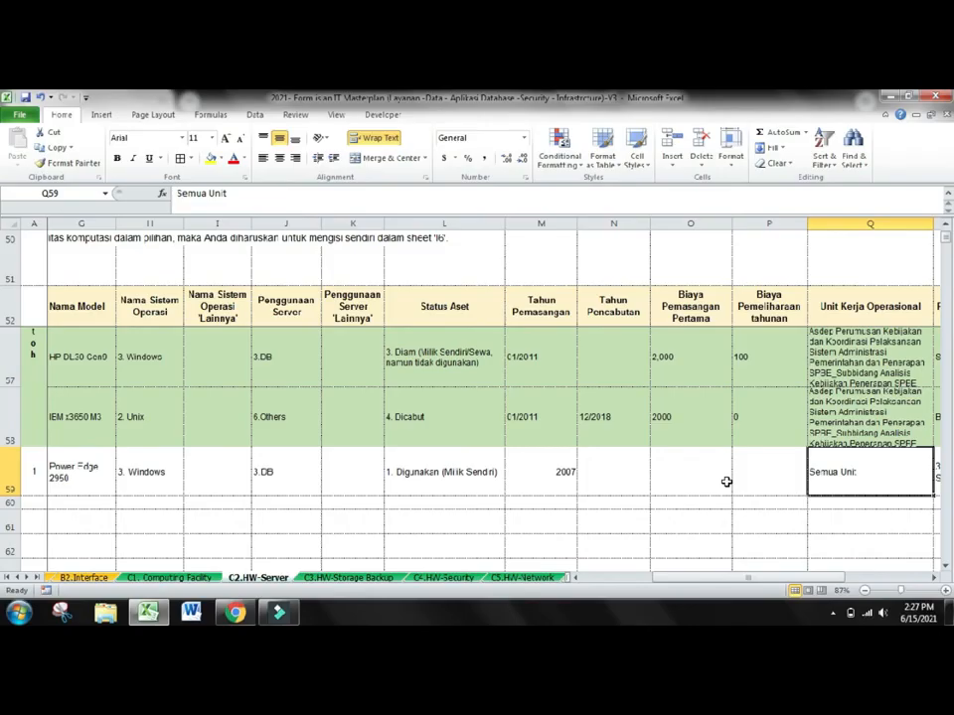
Examine the HRIS row's Fasilitas Komputasi and IP Address cells, then return to Unit Kerja Operasional.
{"action": "key", "text": "shift+Tab"}
{"action": "key", "text": "Tab"}
{"action": "key", "text": "Tab"}
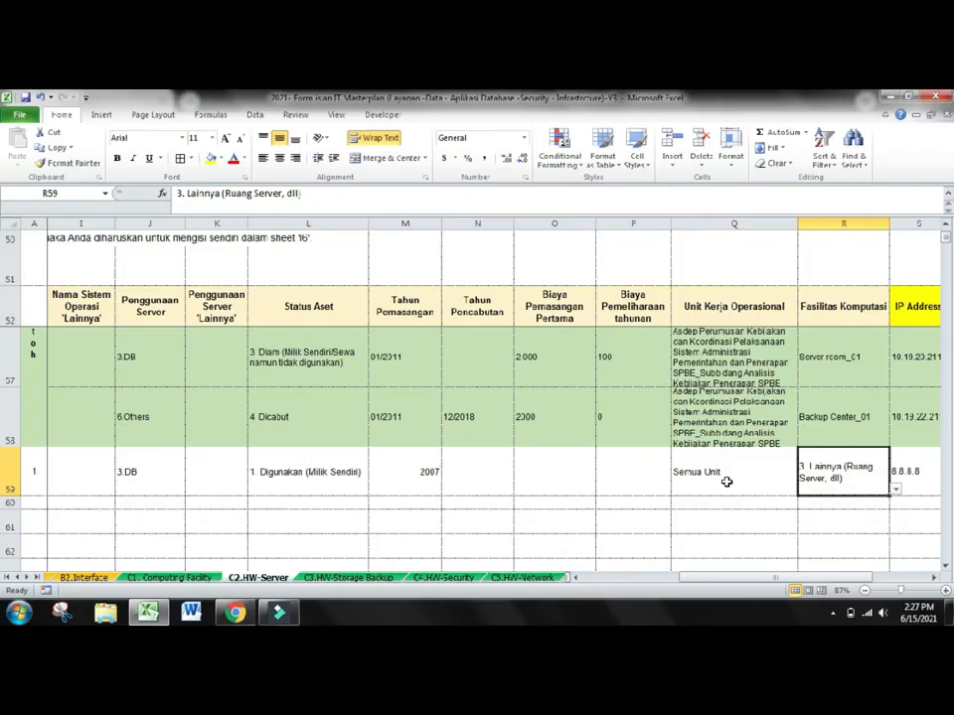
{"action": "key", "text": "Tab"}
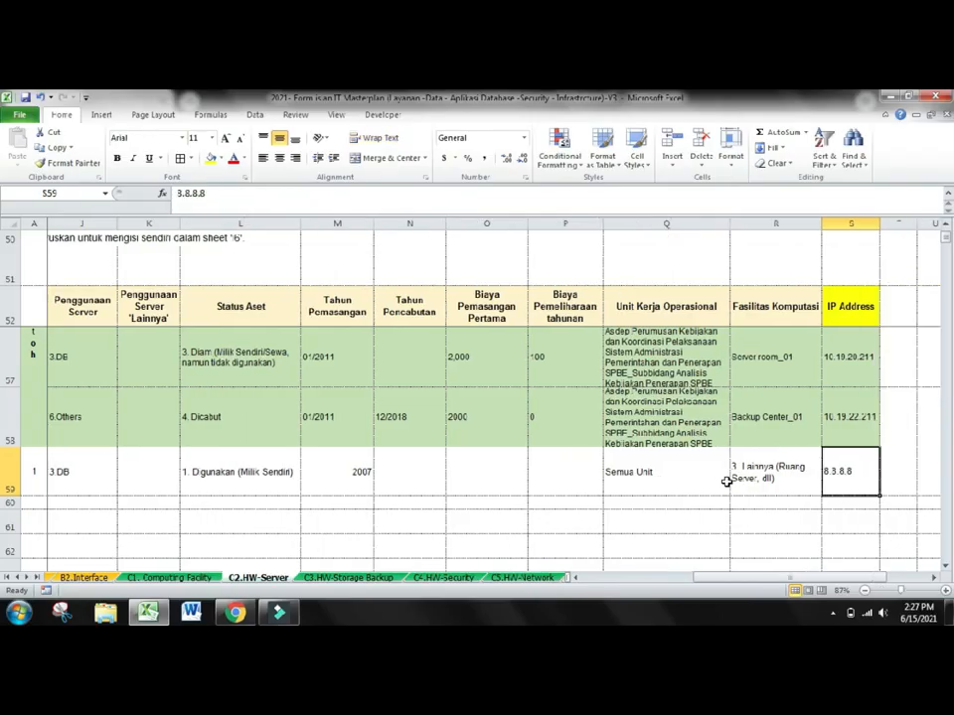
{"action": "key", "text": "Left"}
{"action": "key", "text": "Left"}
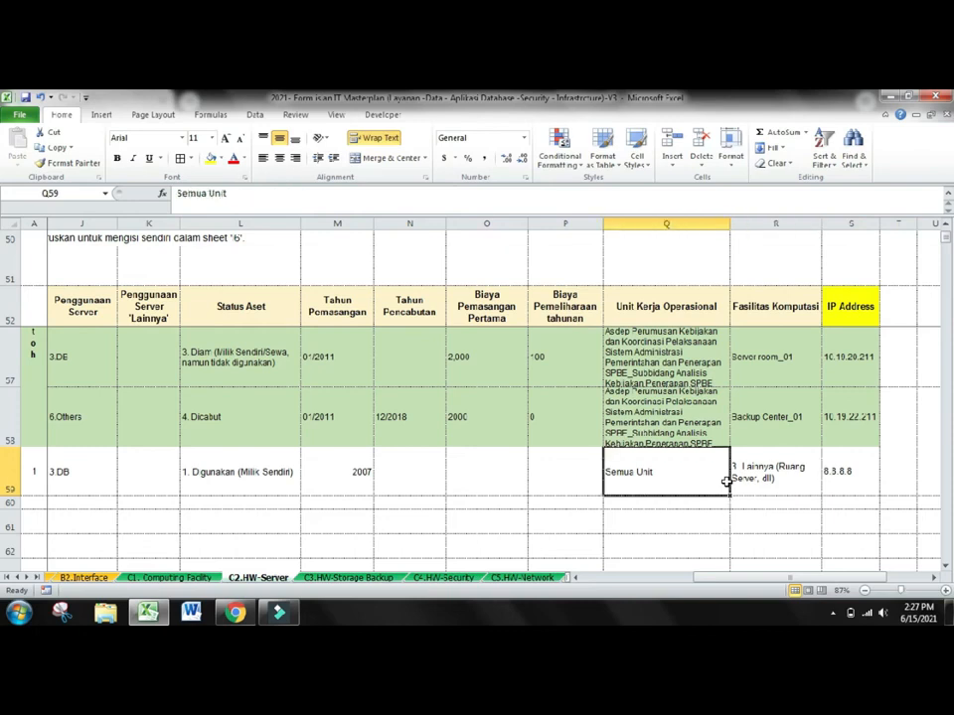
Open the C3.HW-Storage Backup sheet and view the server options in the first entry's Nama Server cell.
{"action": "left_click", "coordinate": [360, 578]}
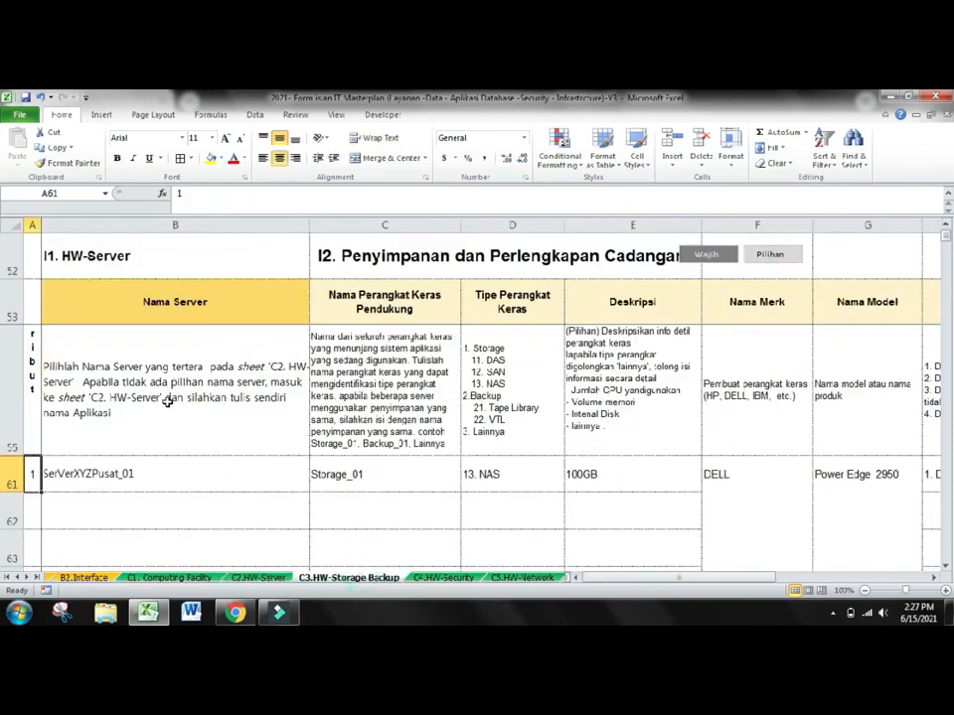
{"action": "left_click", "coordinate": [124, 481]}
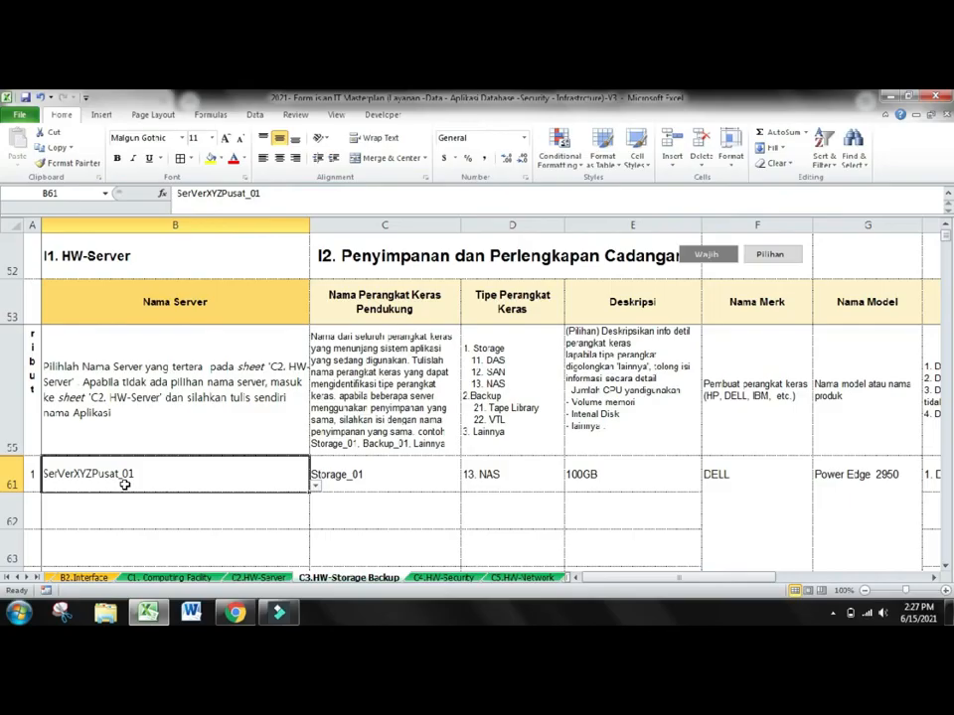
{"action": "left_click", "coordinate": [316, 486]}
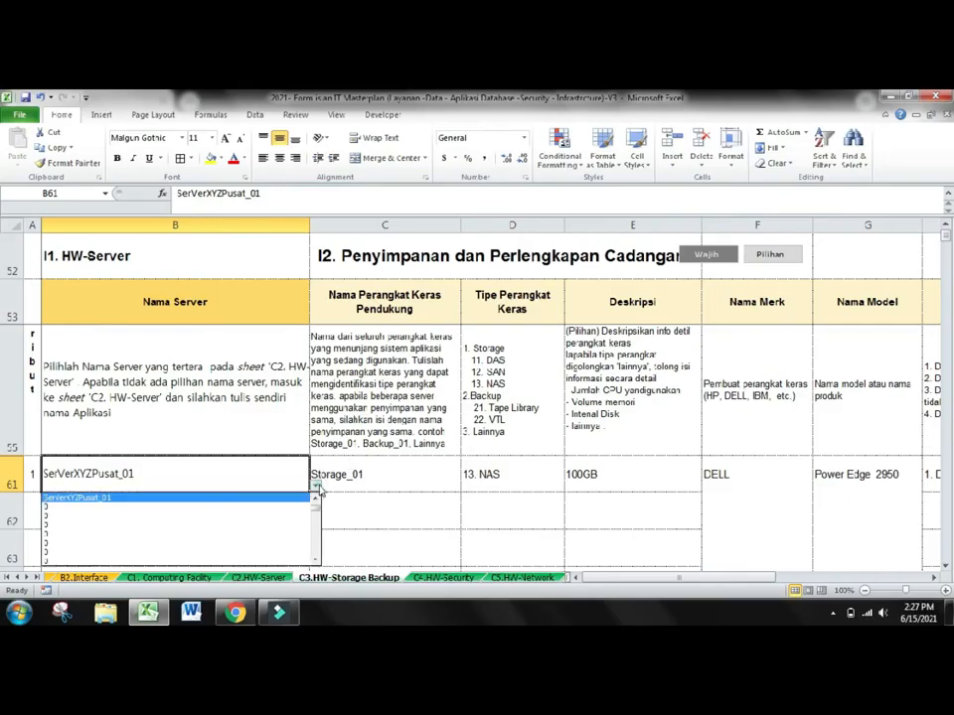
{"action": "left_click", "coordinate": [316, 486]}
{"action": "left_click", "coordinate": [316, 486]}
{"action": "left_click", "coordinate": [316, 486]}
Compare the Storage_01 hardware name cell with its Nama Server cell.
{"action": "left_click", "coordinate": [353, 474]}
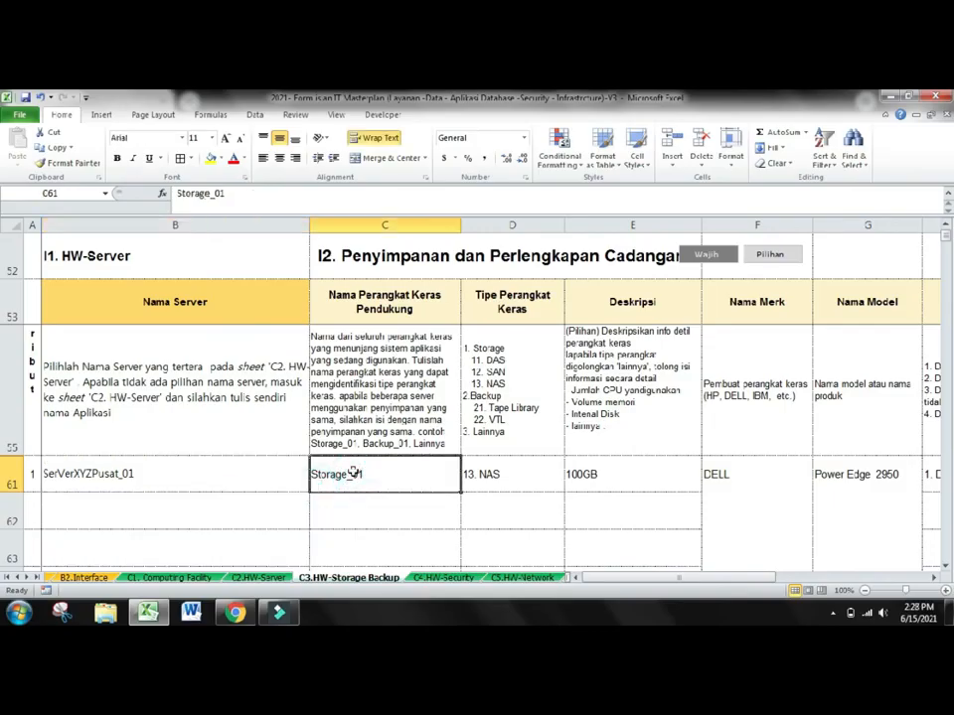
{"action": "key", "text": "Left"}
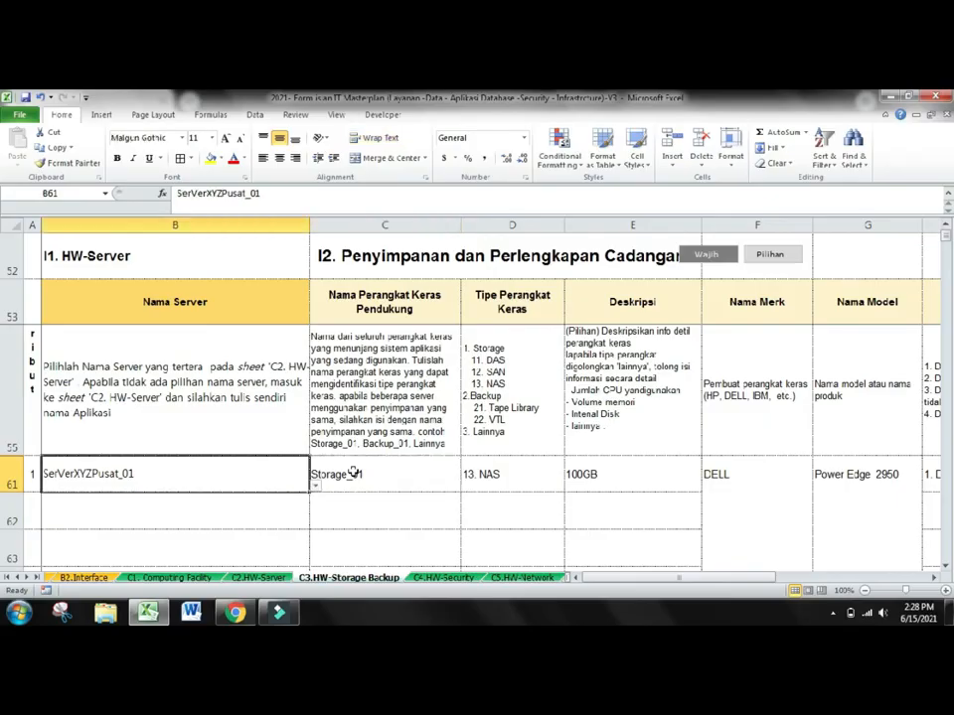
{"action": "left_click", "coordinate": [353, 474]}
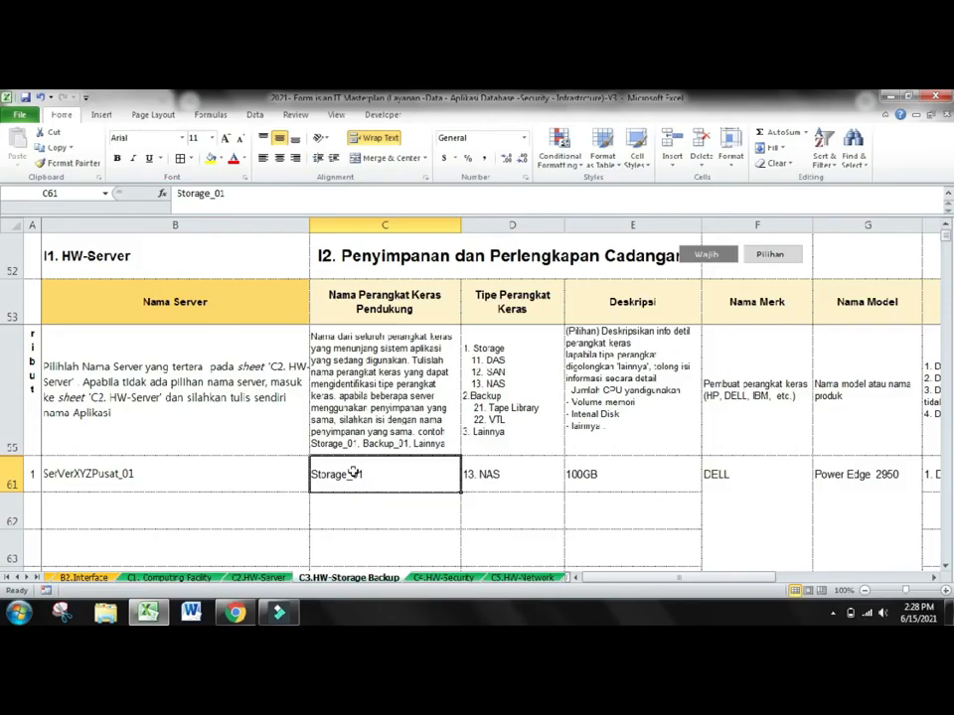
Examine the Storage_01 row's Tipe Perangkat Keras, close the Windows color scheme dialog and select the Deskripsi cell.
{"action": "key", "text": "Tab"}
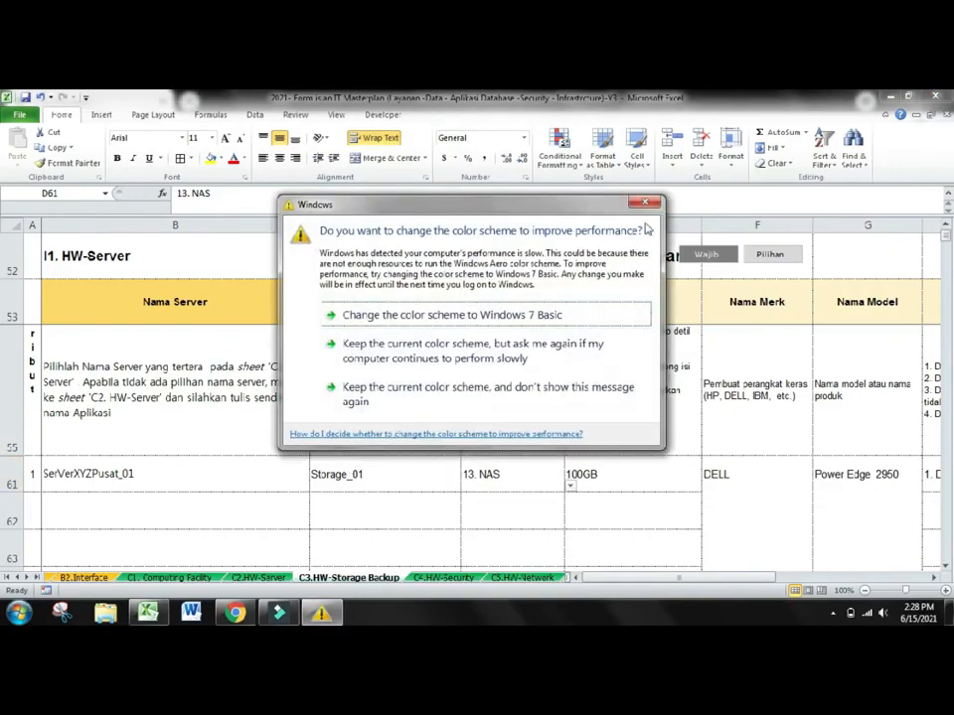
{"action": "left_click", "coordinate": [644, 203]}
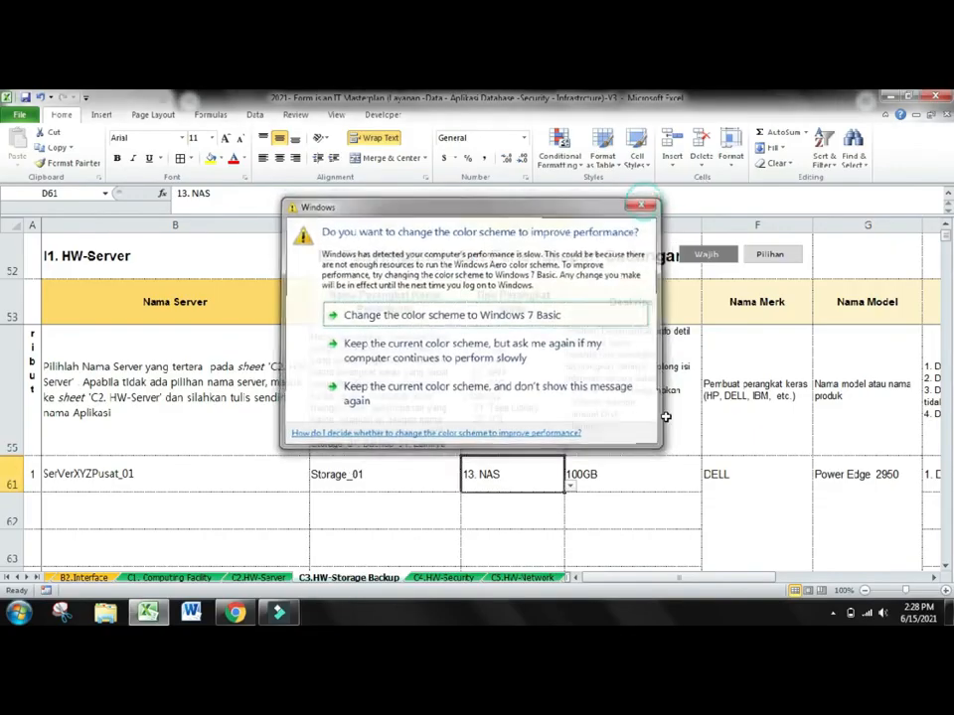
{"action": "left_click", "coordinate": [627, 469]}
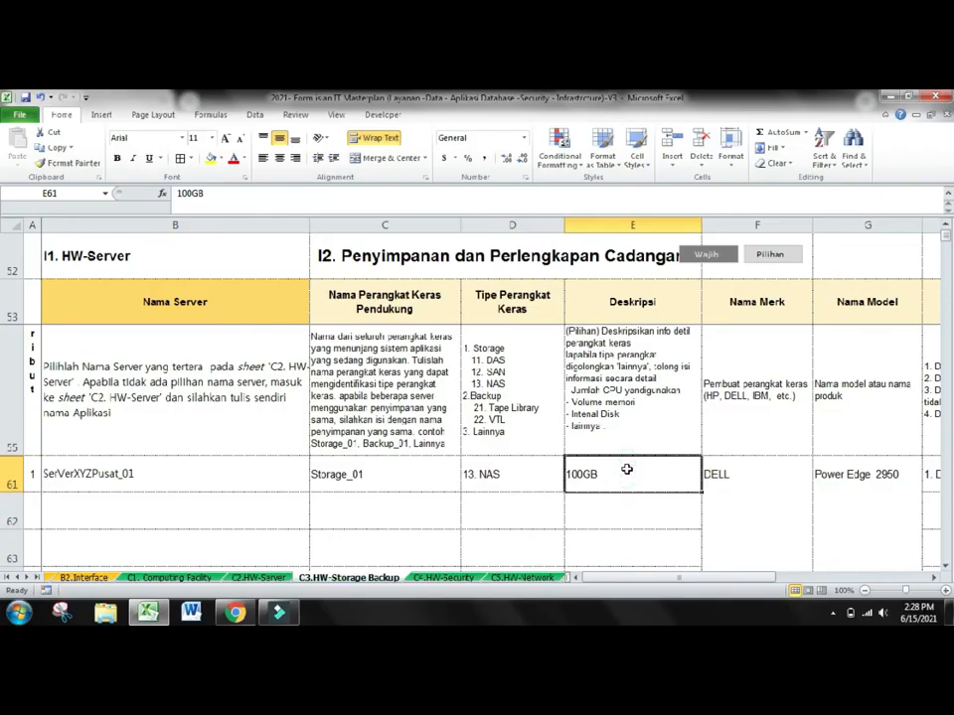
Go through the Storage_01 row's Nama Merk, Nama Model and Status Aset cells up to Tahun Pemasangan.
{"action": "key", "text": "Tab"}
{"action": "key", "text": "Tab"}
{"action": "key", "text": "Tab"}
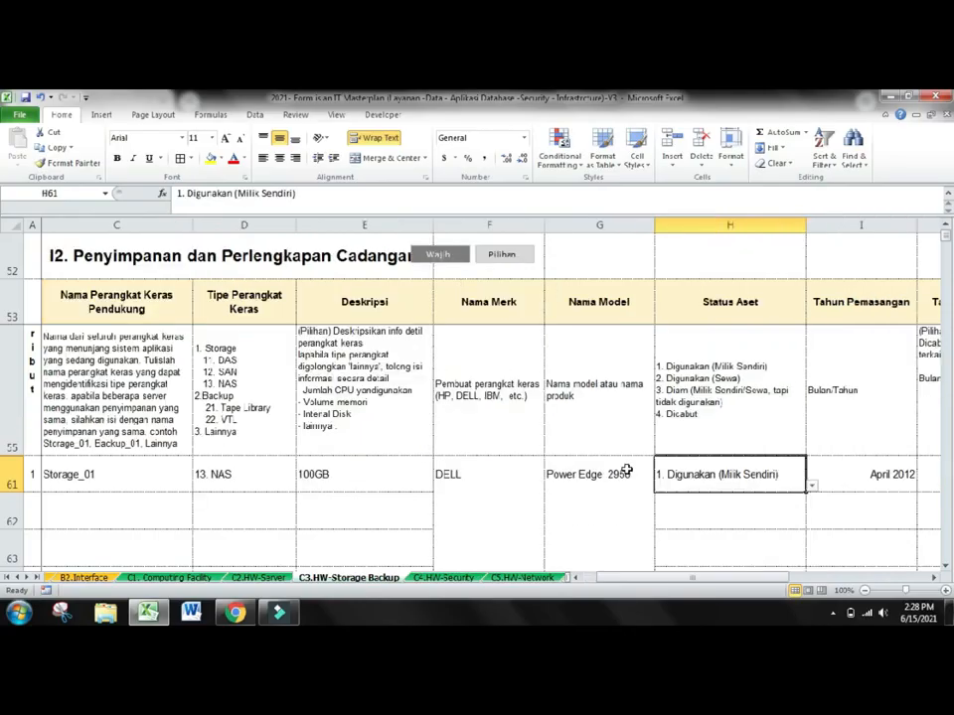
{"action": "key", "text": "Tab"}
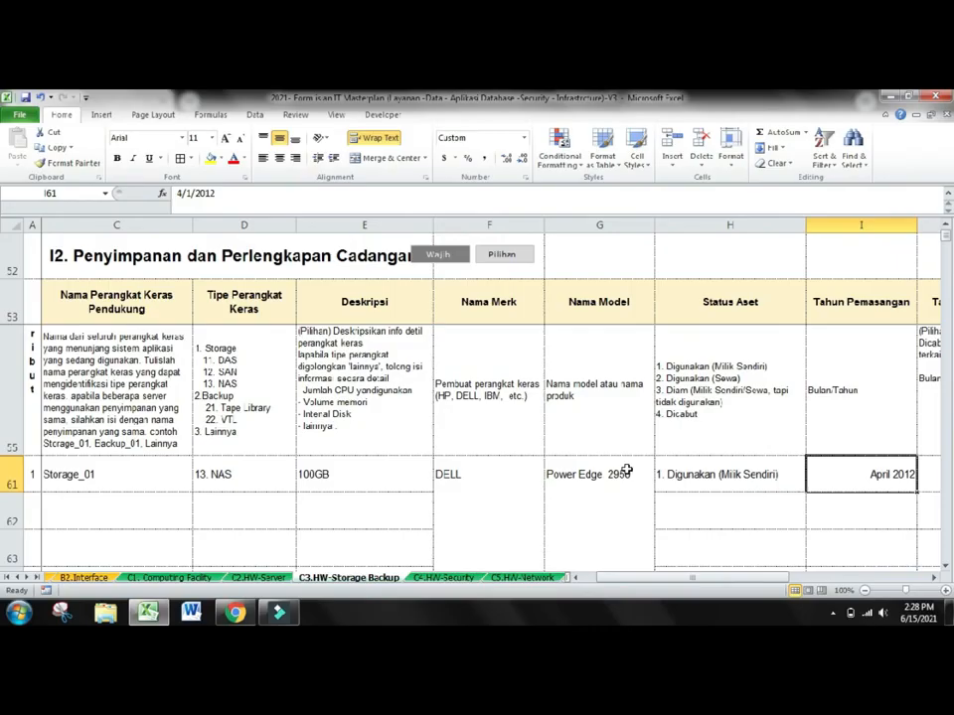
View the Status Aset options for the Storage_01 row and move on to its Tahun Pencabutan cell.
{"action": "key", "text": "shift+Tab"}
{"action": "left_click", "coordinate": [813, 488]}
{"action": "left_click", "coordinate": [813, 489]}
{"action": "left_click", "coordinate": [839, 479]}
{"action": "key", "text": "Tab"}
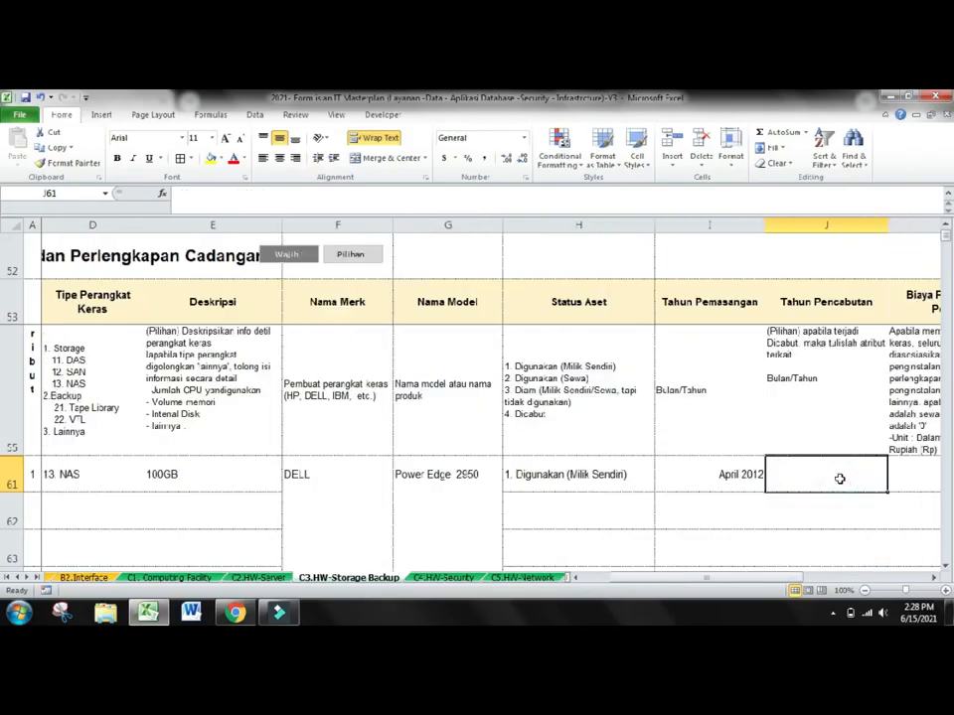
Compare the Tahun Pencabutan and Biaya Pemasangan Pertama cells of the Storage_01 row.
{"action": "key", "text": "Tab"}
{"action": "key", "text": "shift+Tab"}
{"action": "key", "text": "shift+Tab"}
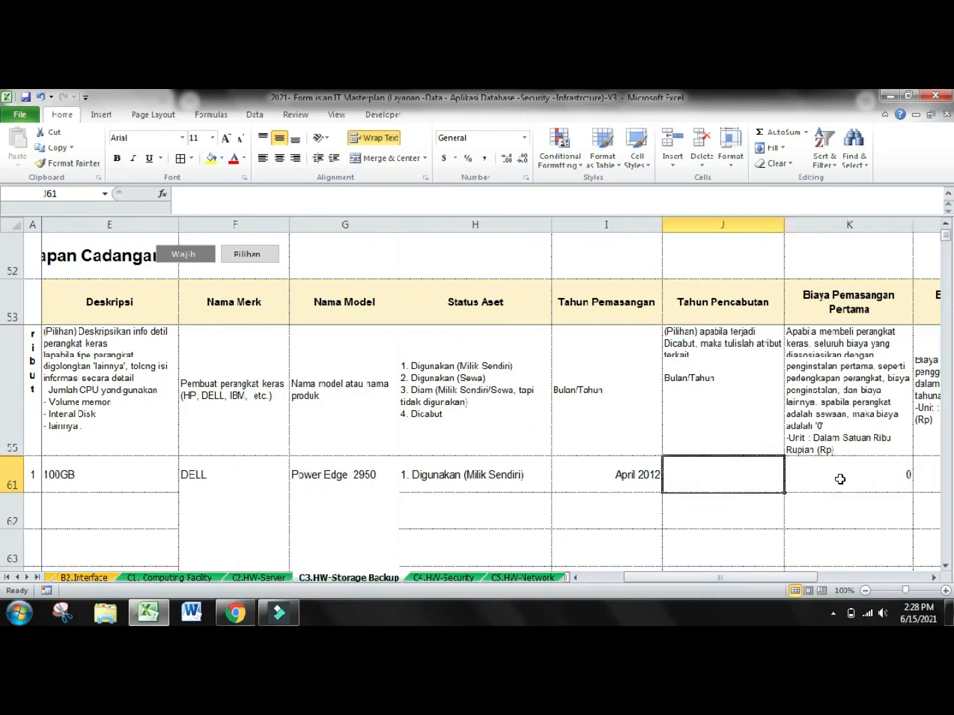
{"action": "key", "text": "Tab"}
{"action": "key", "text": "shift+Tab"}
Examine the remaining Storage_01 cells from Biaya Pemasangan Pertama through Unit Kerja Yang Mengoperasikan to Fasilitas Komputasi.
{"action": "key", "text": "Tab"}
{"action": "key", "text": "Tab"}
{"action": "key", "text": "Tab"}
{"action": "key", "text": "Tab"}
{"action": "key", "text": "shift+Tab"}
{"action": "key", "text": "Tab"}
{"action": "key", "text": "Tab"}
{"action": "key", "text": "shift+Tab"}
{"action": "key", "text": "Tab"}
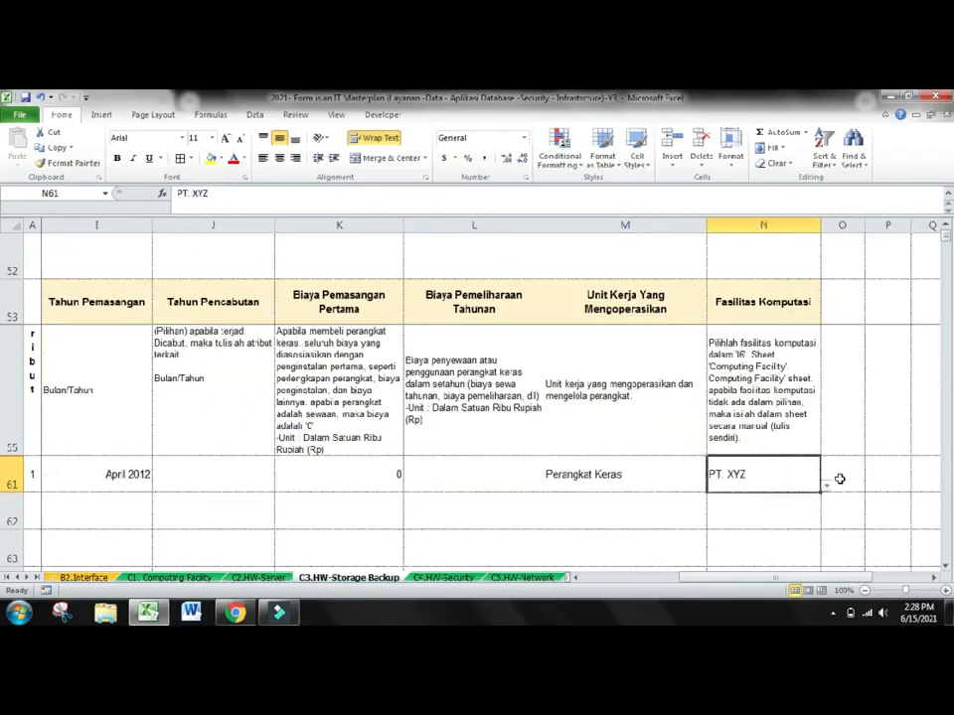
Open the C4.HW-Security sheet and go through the first data row from Nama Fasilitas Komputasi to Nama Merek.
{"action": "left_click", "coordinate": [434, 587]}
{"action": "left_click", "coordinate": [141, 359]}
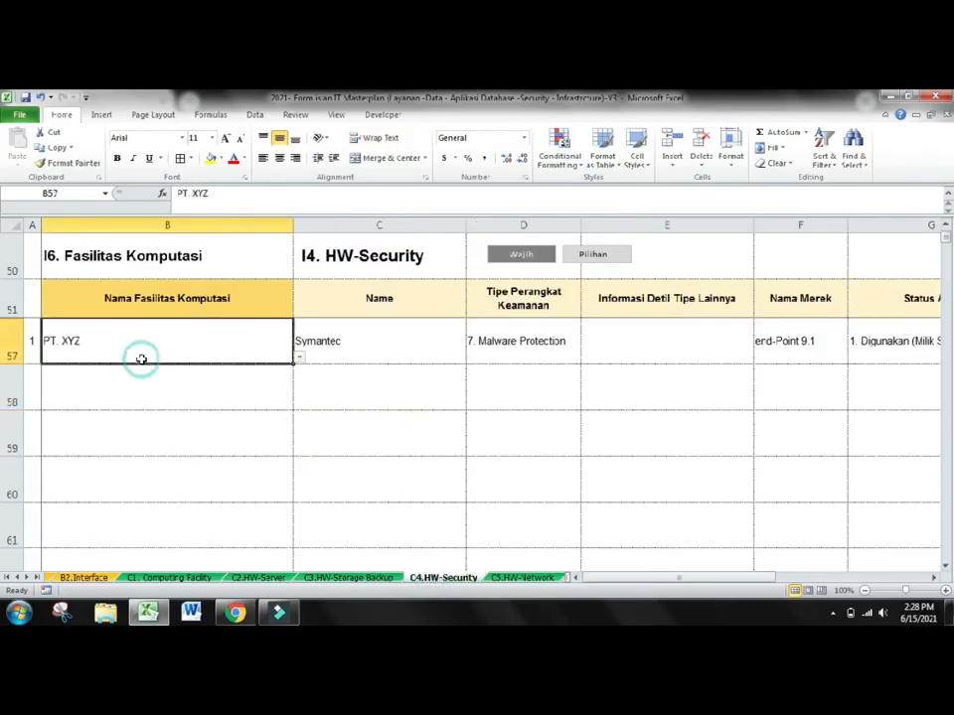
{"action": "scroll", "coordinate": [141, 359], "scroll_direction": "up", "scroll_amount": 1}
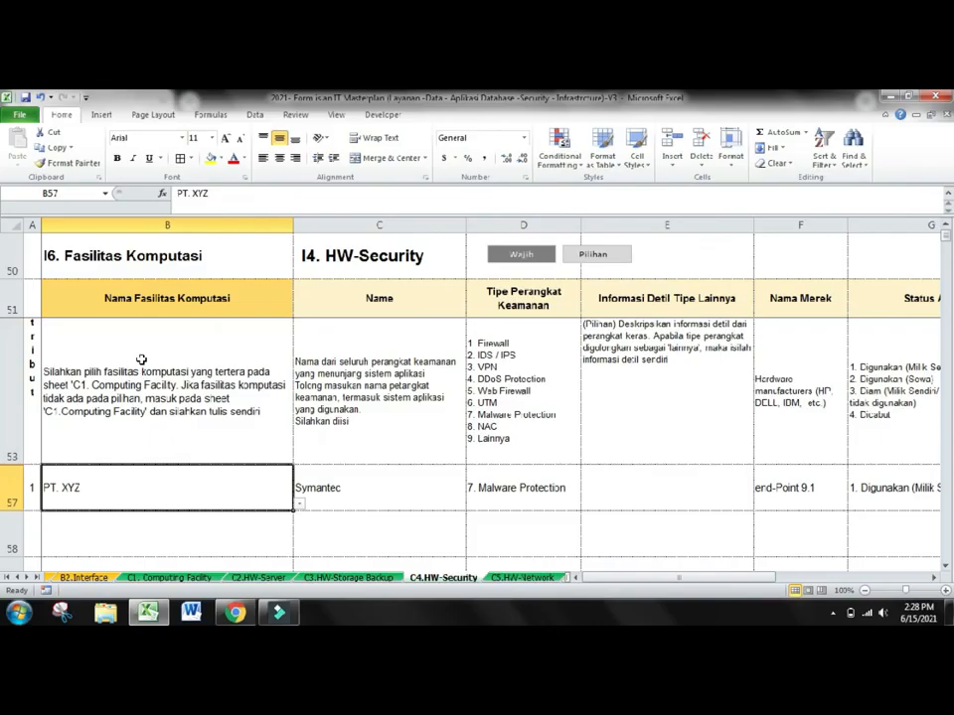
{"action": "key", "text": "Tab"}
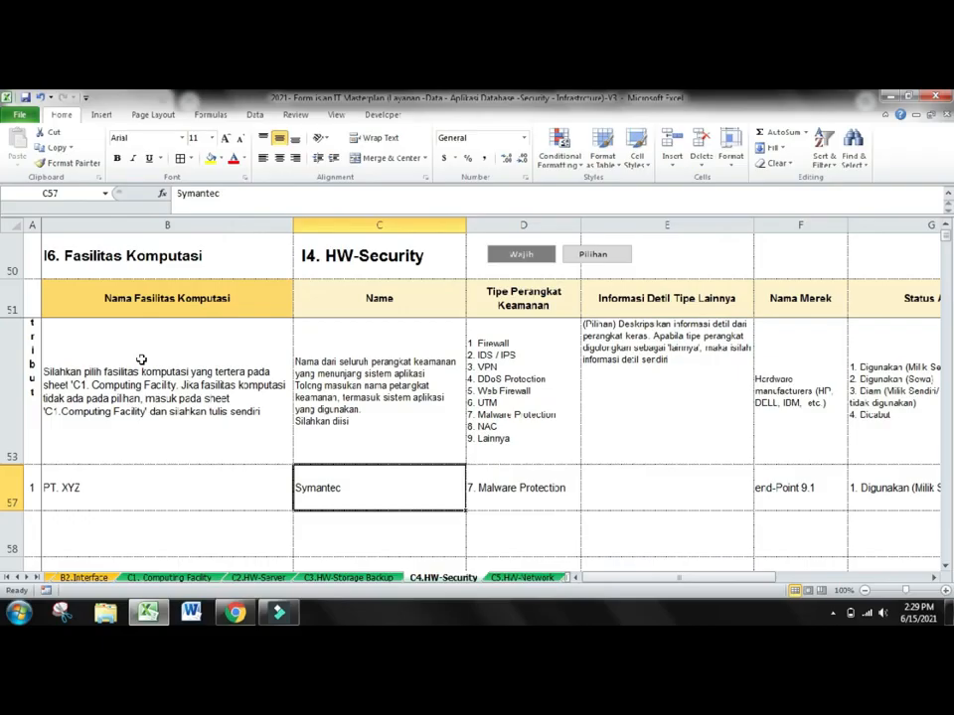
{"action": "key", "text": "Tab"}
{"action": "key", "text": "Tab"}
{"action": "key", "text": "Tab"}
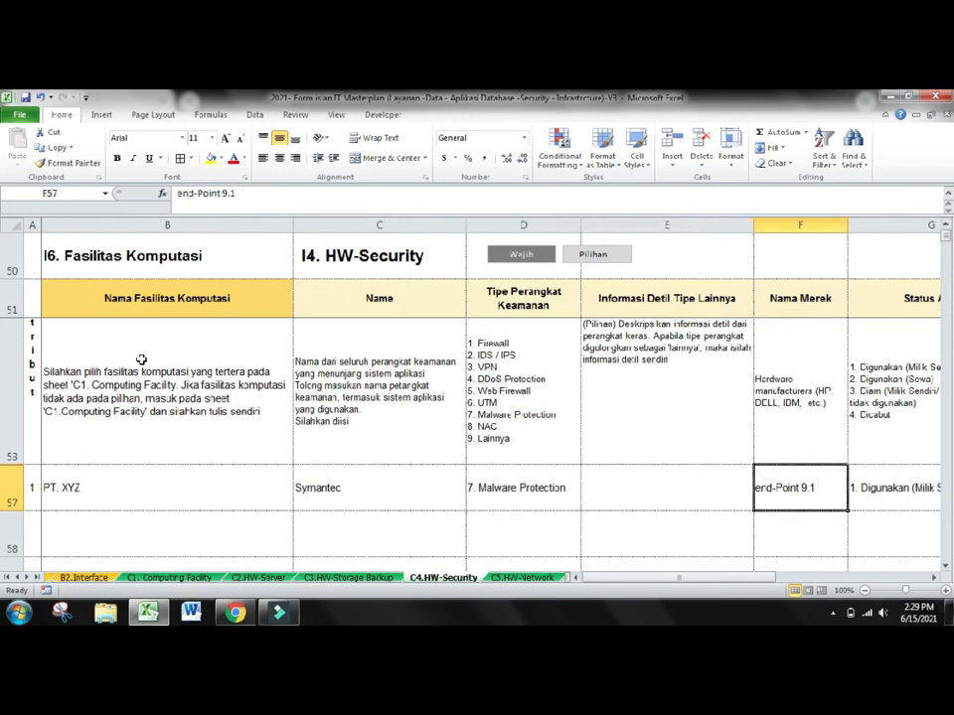
Examine the Symantec row's remaining cells from Status Aset through Unit Kerja Yang Mengoperasikan.
{"action": "key", "text": "Tab"}
{"action": "key", "text": "Tab"}
{"action": "key", "text": "Tab"}
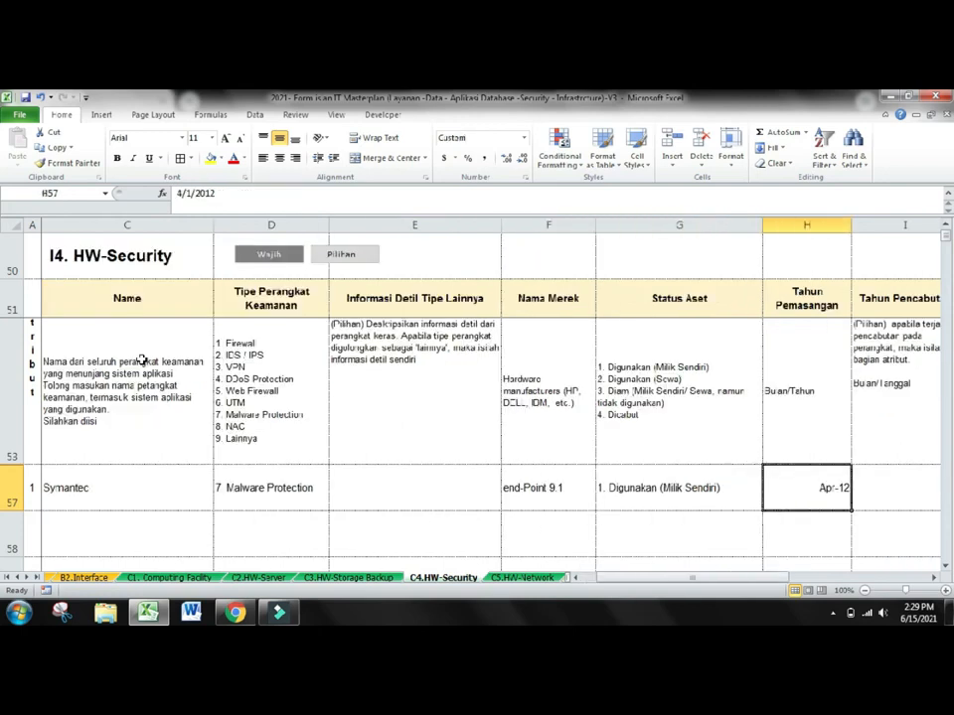
{"action": "key", "text": "Tab"}
{"action": "key", "text": "Tab"}
{"action": "key", "text": "Tab"}
{"action": "key", "text": "Tab"}
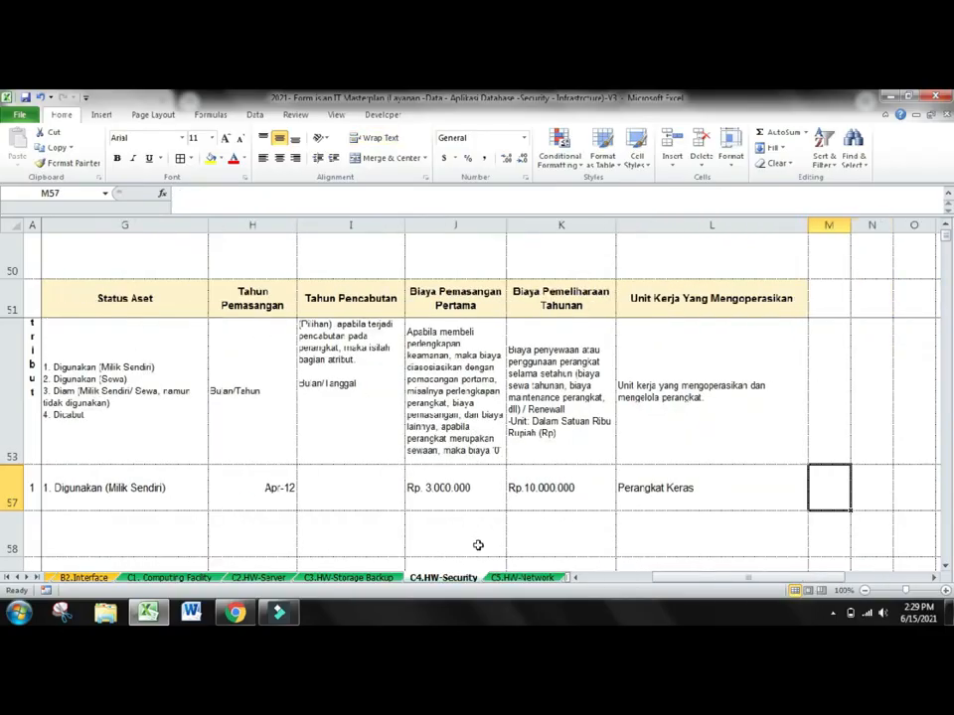
Open the C5.HW-Network sheet and go through the first row's Name Fasilitas Komputasi, Nama and Tipe Perangkat Jaringan cells.
{"action": "left_click", "coordinate": [499, 582]}
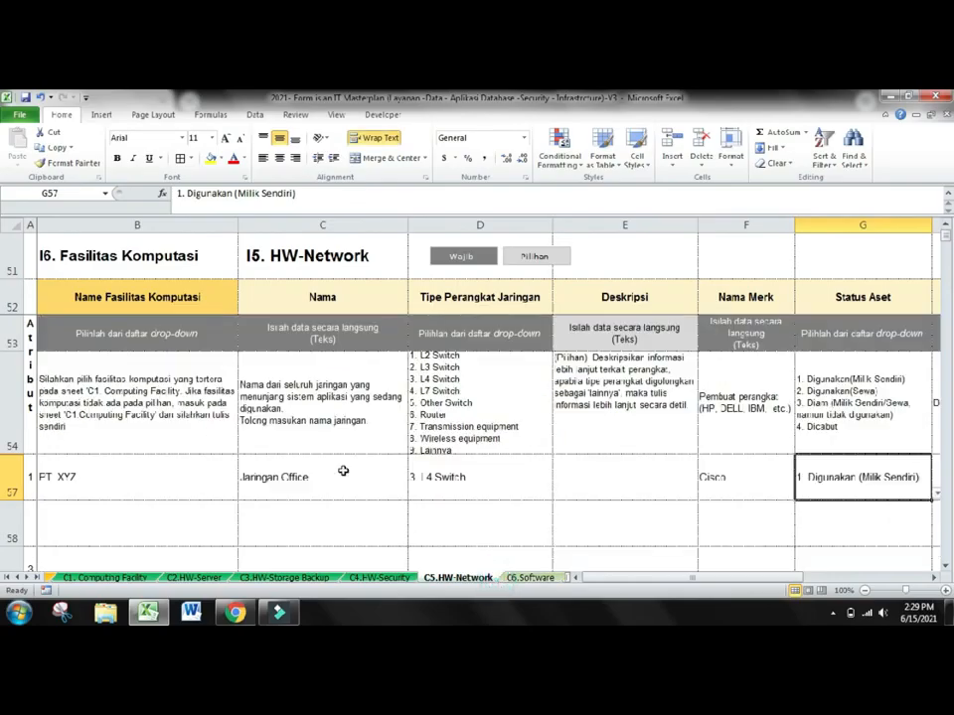
{"action": "left_click", "coordinate": [175, 466]}
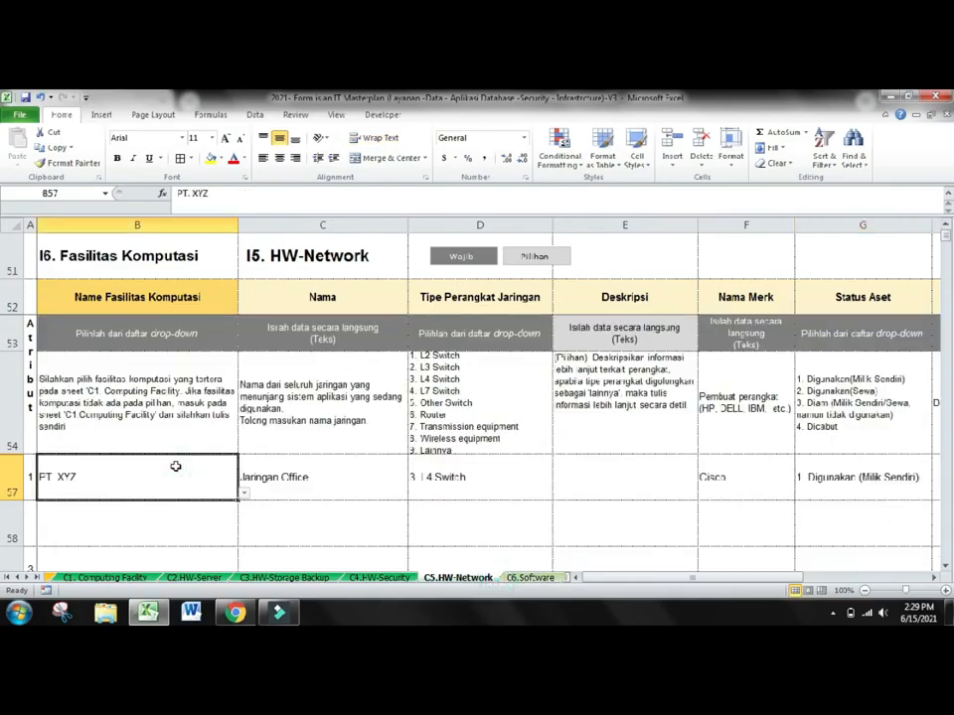
{"action": "key", "text": "Tab"}
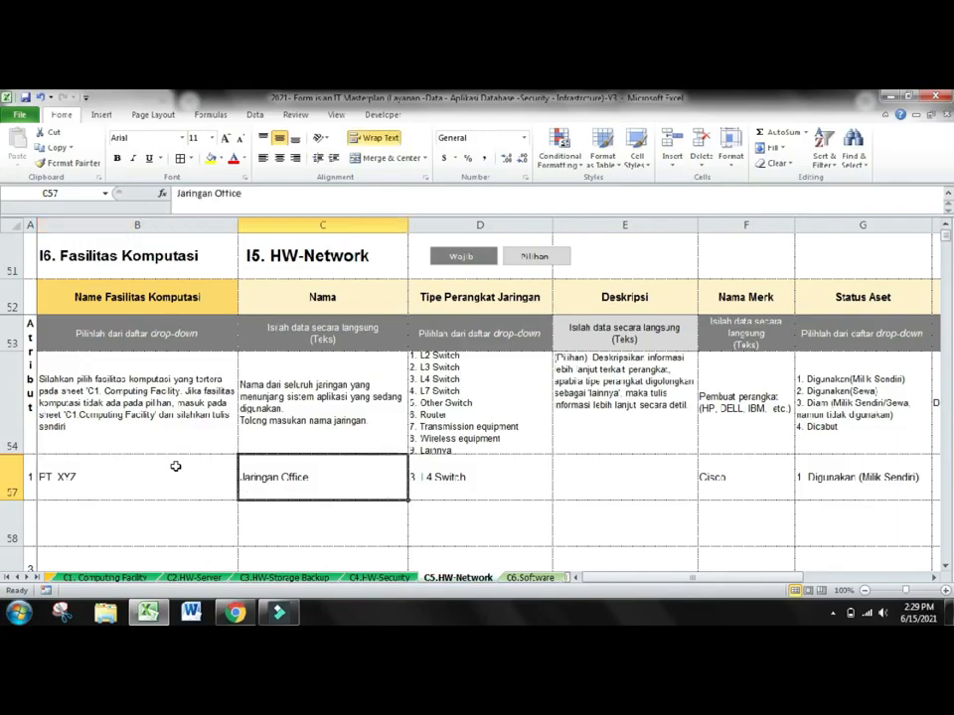
{"action": "key", "text": "Tab"}
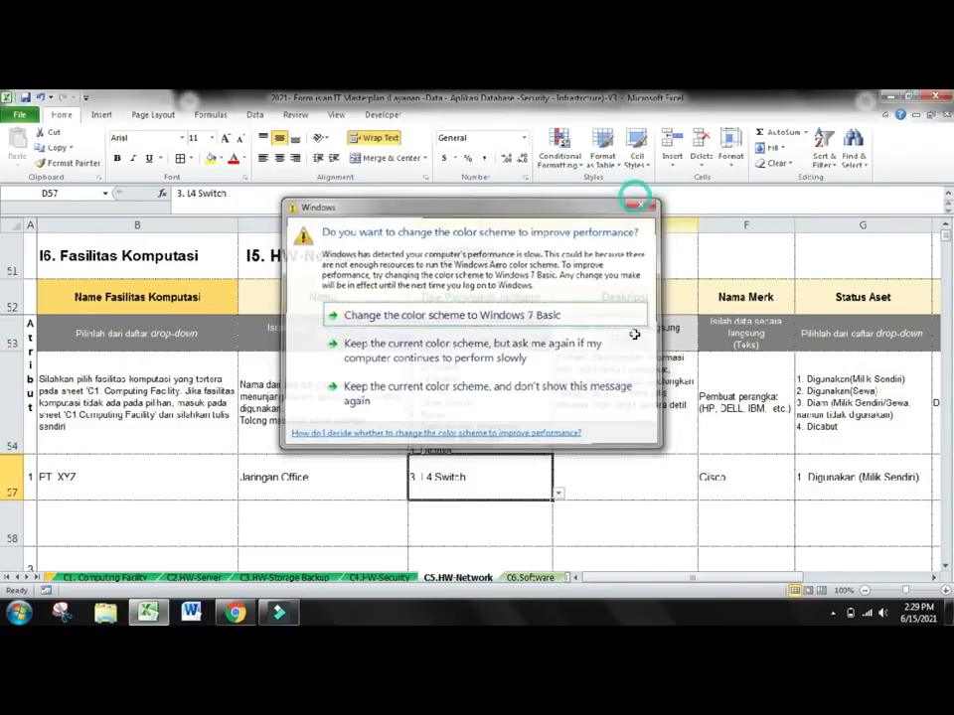
Dismiss the Windows color scheme prompt and go through the Jaringan Office row from Deskripsi to Unit Kerja Yang Mengoperasikan.
{"action": "left_click", "coordinate": [644, 202]}
{"action": "left_click", "coordinate": [642, 475]}
{"action": "key", "text": "Right"}
{"action": "key", "text": "Right"}
{"action": "key", "text": "Right"}
{"action": "key", "text": "Right"}
{"action": "key", "text": "Right"}
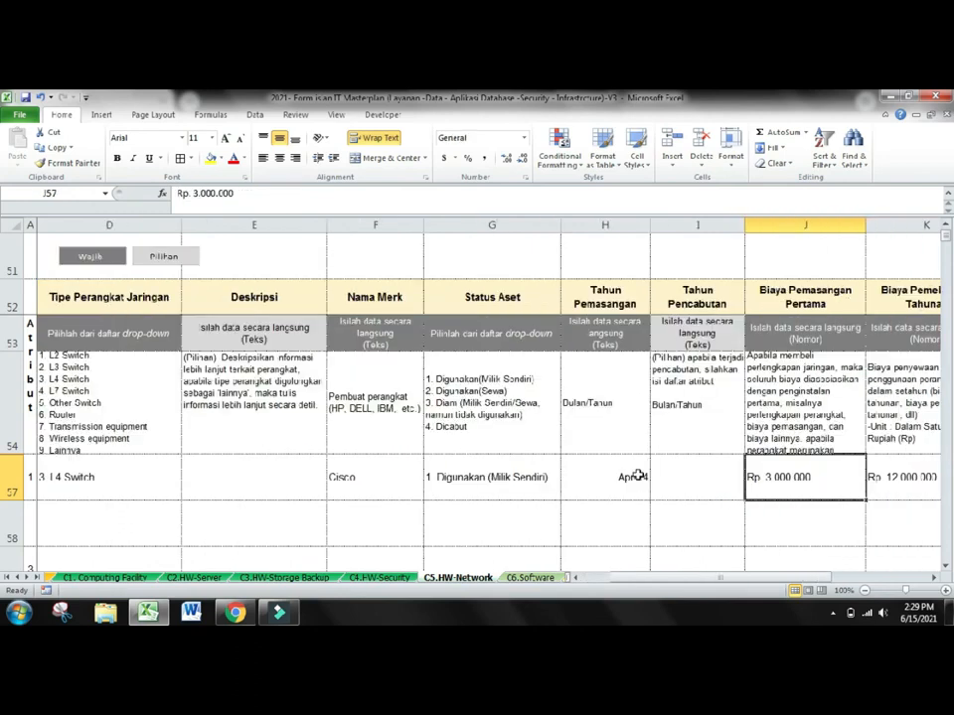
{"action": "key", "text": "Right"}
{"action": "key", "text": "Right"}
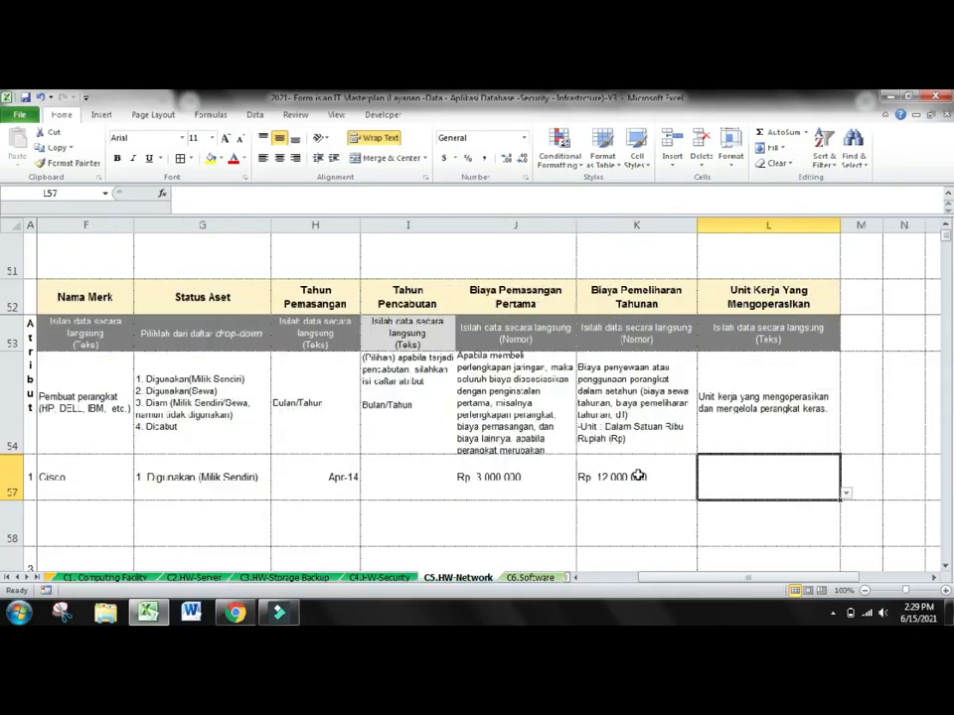
Open the C6.Software sheet and view the Perangkat Keras and Nama cells of the first data row.
{"action": "left_click", "coordinate": [529, 577]}
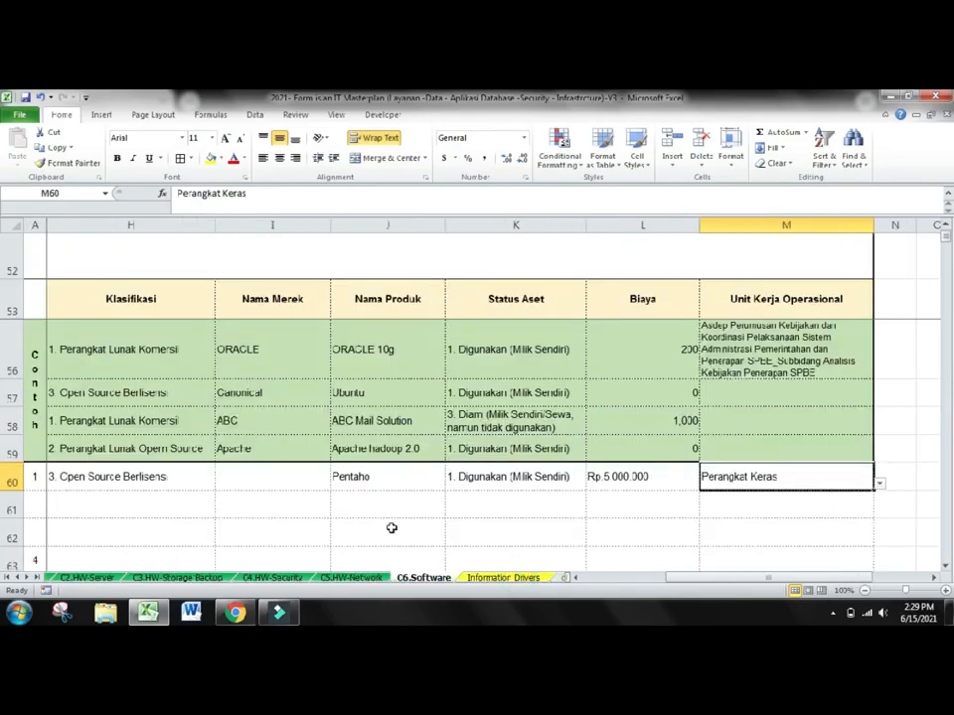
{"action": "key", "text": "Home"}
{"action": "left_click", "coordinate": [106, 475]}
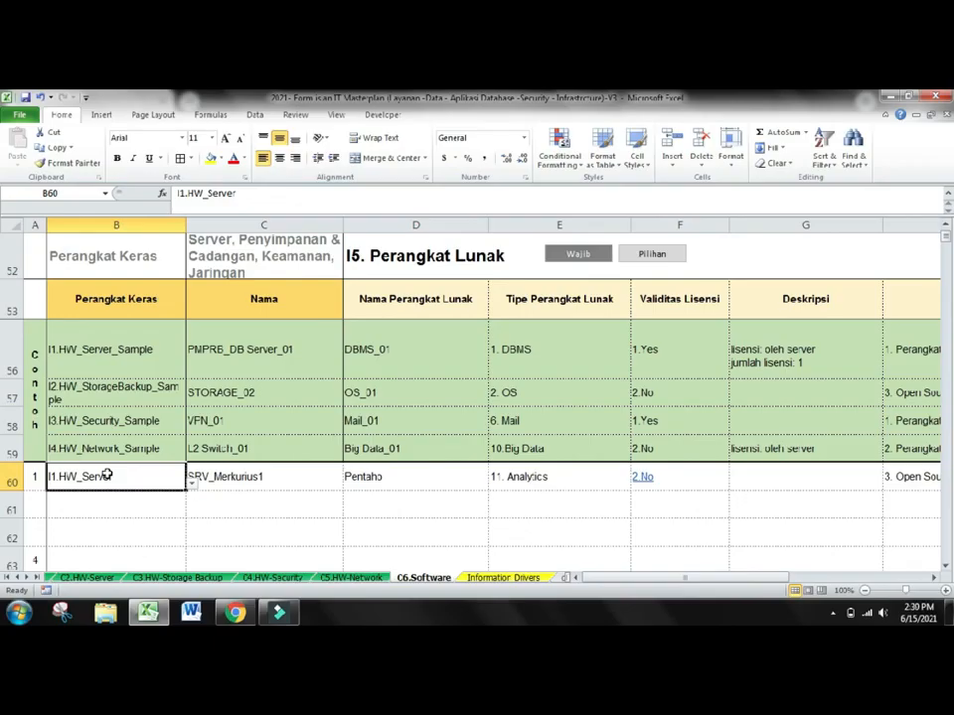
{"action": "left_click", "coordinate": [204, 477]}
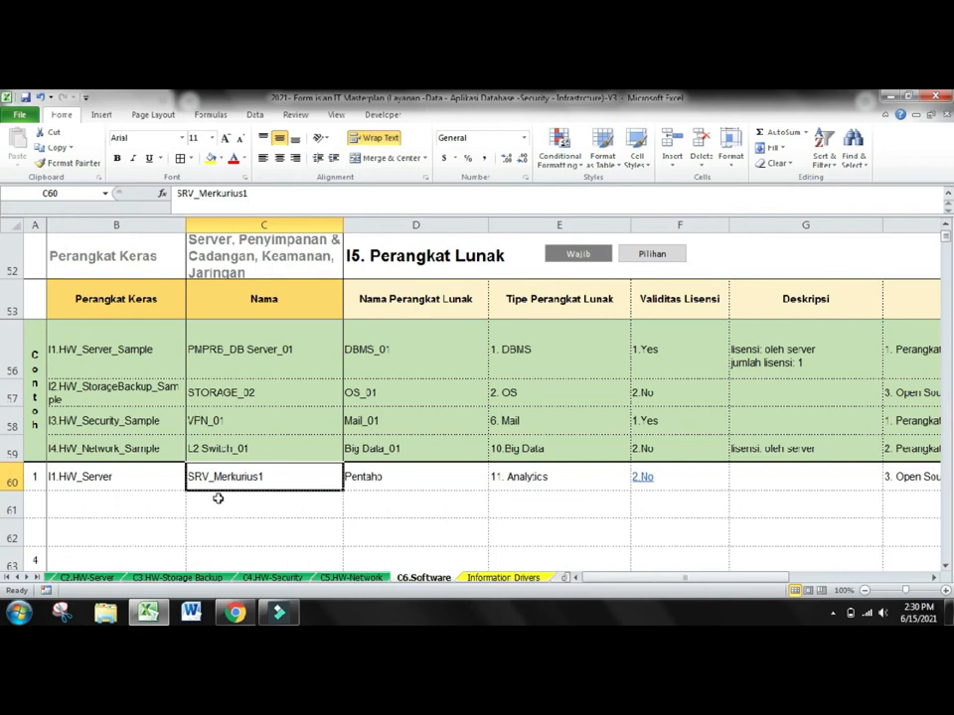
Go through the Pentaho row's Nama Perangkat Lunak and Tipe Perangkat Lunak cells up to Validitas Lisensi.
{"action": "key", "text": "Tab"}
{"action": "key", "text": "Tab"}
{"action": "key", "text": "Tab"}
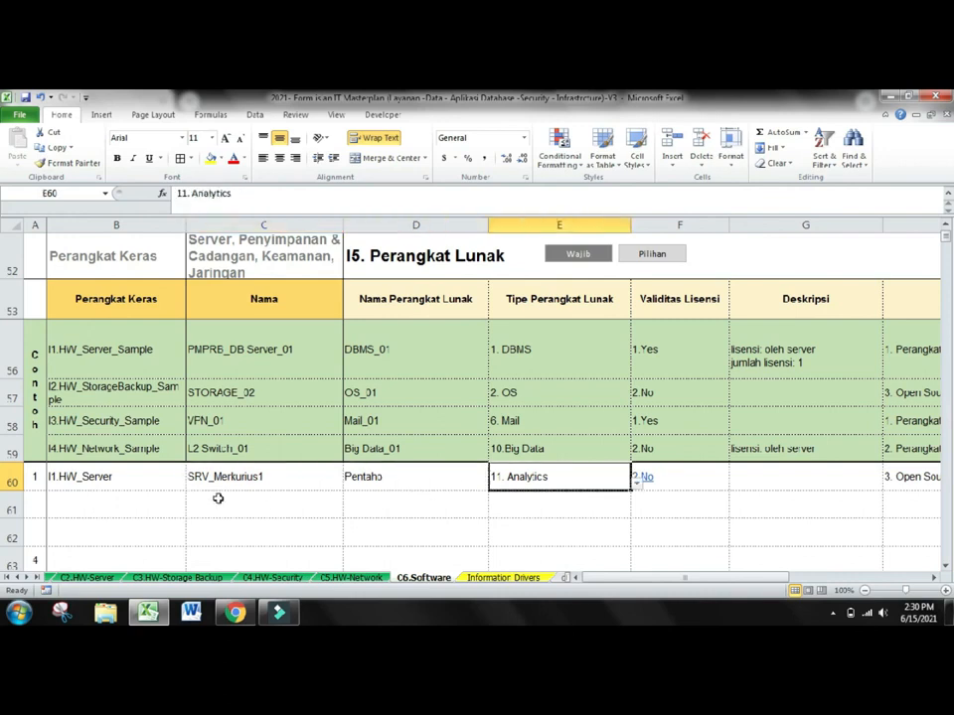
{"action": "key", "text": "shift+Tab"}
{"action": "key", "text": "Tab"}
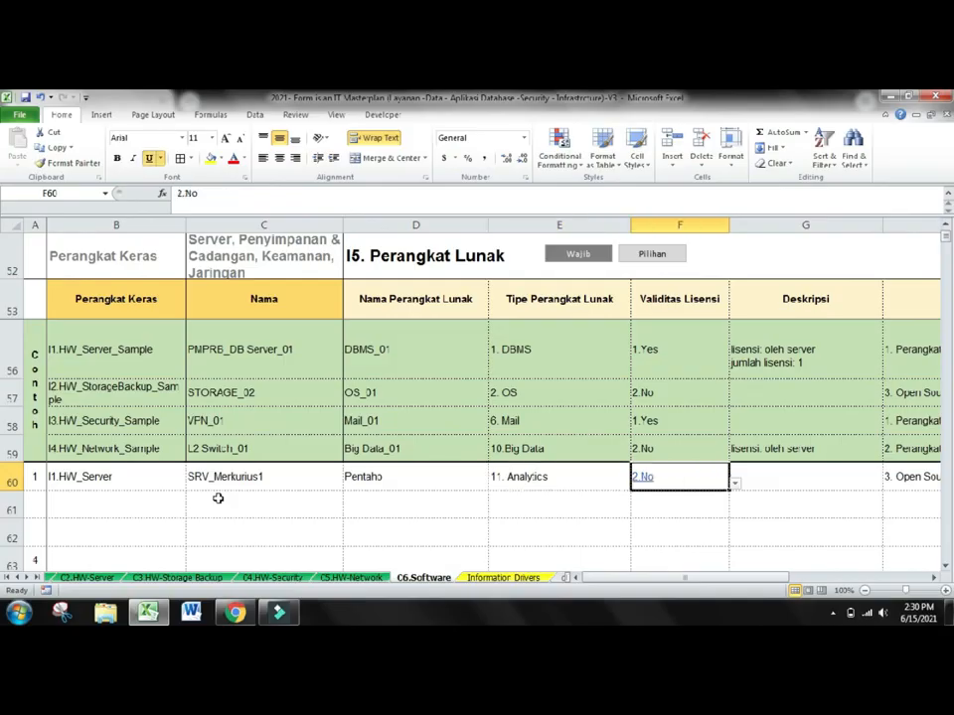
Examine the Pentaho row's remaining cells from Deskripsi and Klasifikasi through Biaya to Unit Kerja Operasional.
{"action": "key", "text": "Tab"}
{"action": "key", "text": "Tab"}
{"action": "key", "text": "Tab"}
{"action": "key", "text": "Tab"}
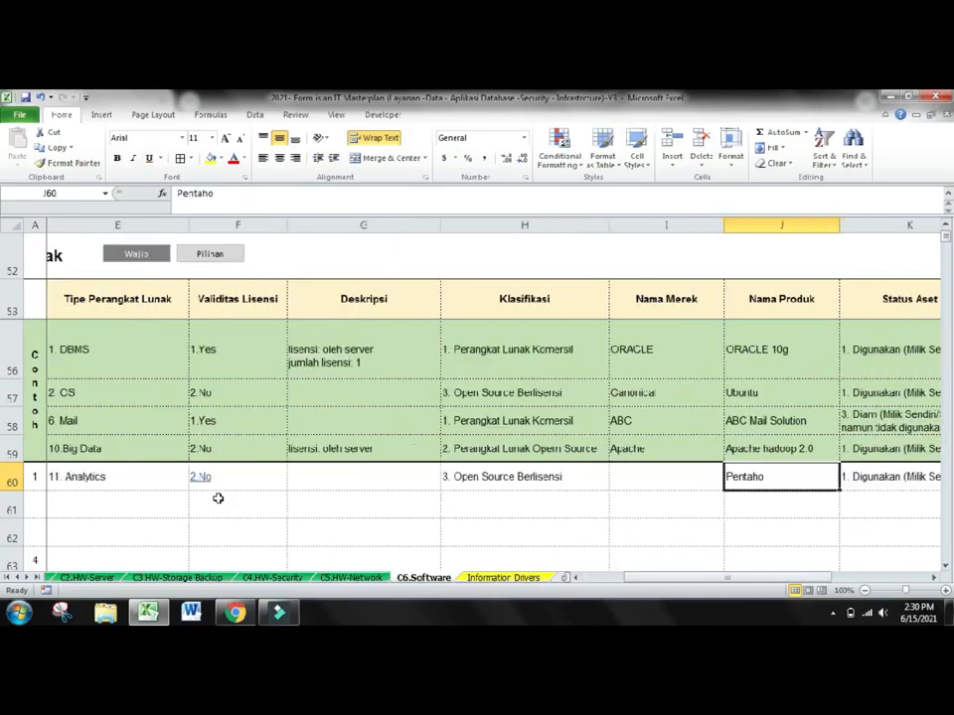
{"action": "key", "text": "Tab"}
{"action": "key", "text": "shift+Tab"}
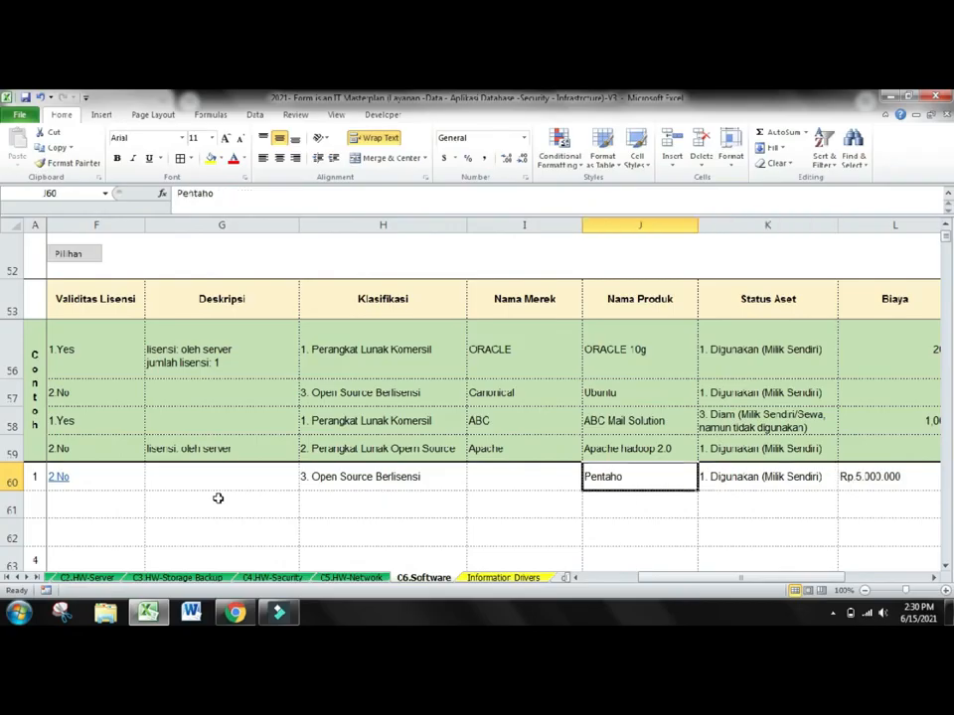
{"action": "key", "text": "Tab"}
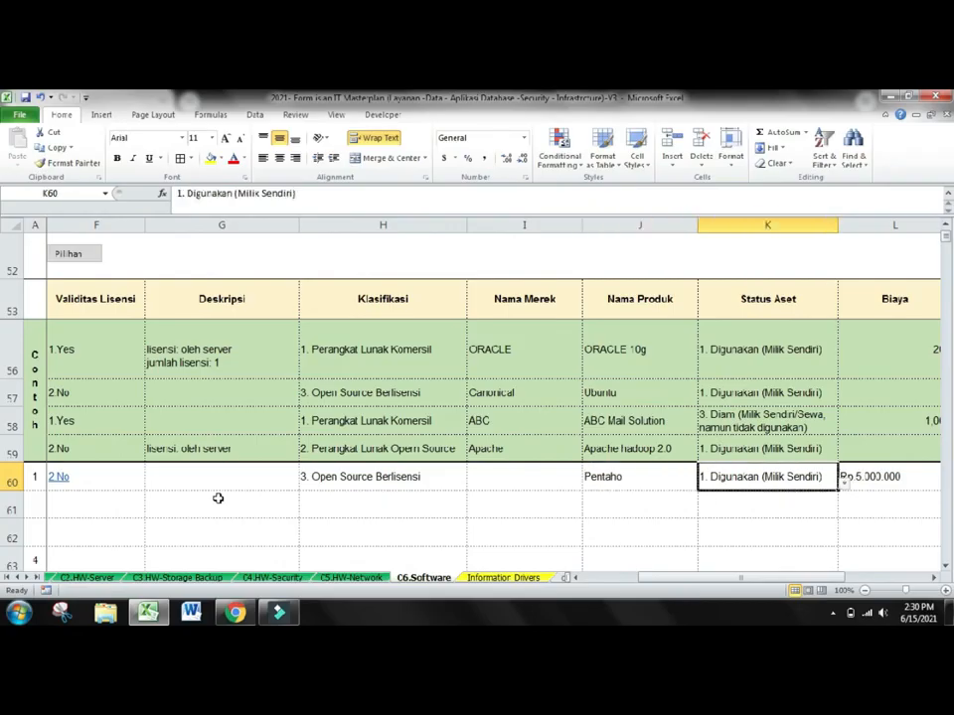
{"action": "key", "text": "Tab"}
{"action": "key", "text": "Tab"}
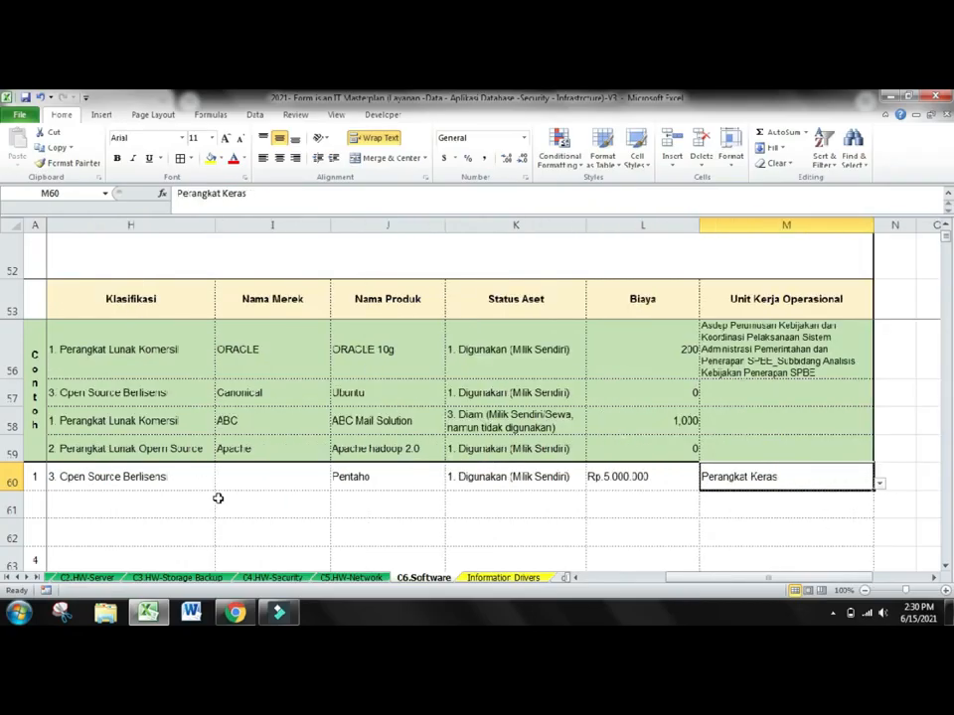
Go back along the Pentaho row to Perangkat Keras and up to the column headings and Atribut descriptions.
{"action": "key", "text": "shift+Tab"}
{"action": "key", "text": "shift+Tab"}
{"action": "key", "text": "shift+Tab"}
{"action": "key", "text": "shift+Tab"}
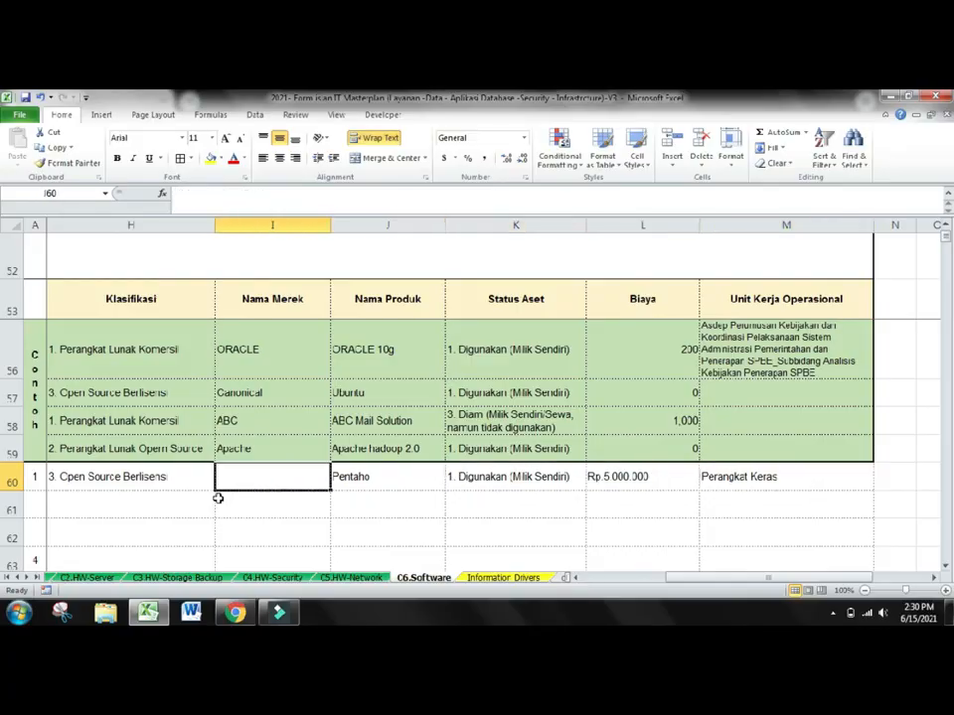
{"action": "key", "text": "Left"}
{"action": "key", "text": "Left"}
{"action": "key", "text": "Left"}
{"action": "key", "text": "Left"}
{"action": "key", "text": "Left"}
{"action": "key", "text": "Left"}
{"action": "key", "text": "Left"}
{"action": "key", "text": "Left"}
{"action": "key", "text": "Up"}
{"action": "key", "text": "Up"}
{"action": "key", "text": "Up"}
{"action": "key", "text": "Up"}
{"action": "key", "text": "Down"}
{"action": "key", "text": "Down"}
{"action": "key", "text": "Up"}
{"action": "key", "text": "Right"}
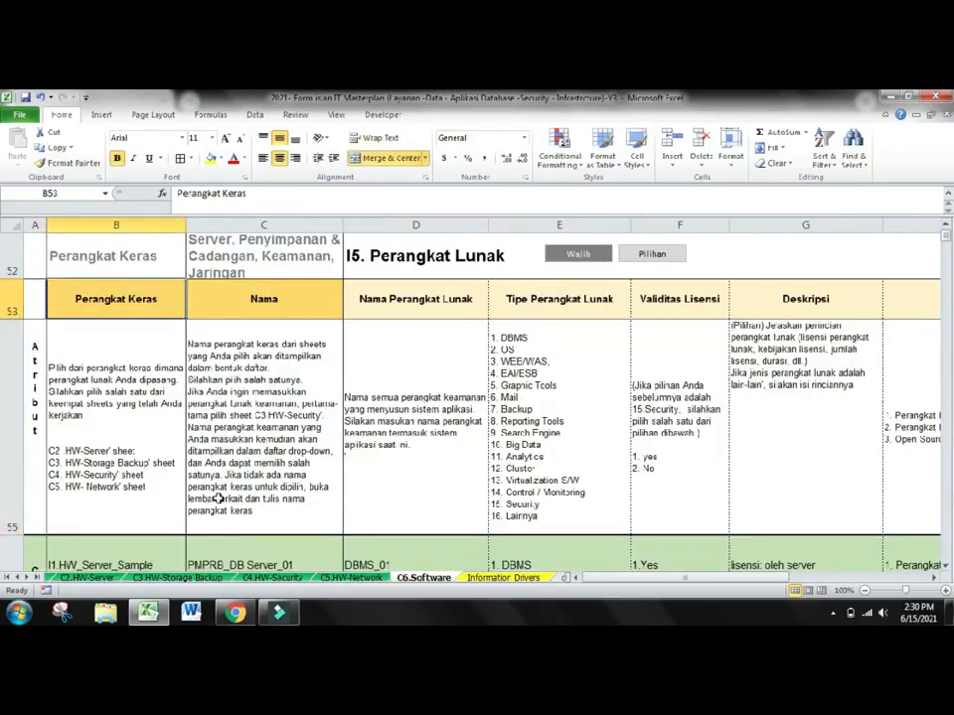
Examine the Atribut descriptions of the C6.Software columns across to Unit Kerja Operasional.
{"action": "key", "text": "Right"}
{"action": "key", "text": "Right"}
{"action": "key", "text": "Right"}
{"action": "key", "text": "Down"}
{"action": "key", "text": "Down"}
{"action": "key", "text": "Down"}
{"action": "key", "text": "Right"}
{"action": "key", "text": "Up"}
{"action": "key", "text": "Up"}
{"action": "key", "text": "Right"}
{"action": "key", "text": "Right"}
{"action": "key", "text": "Down"}
{"action": "key", "text": "Right"}
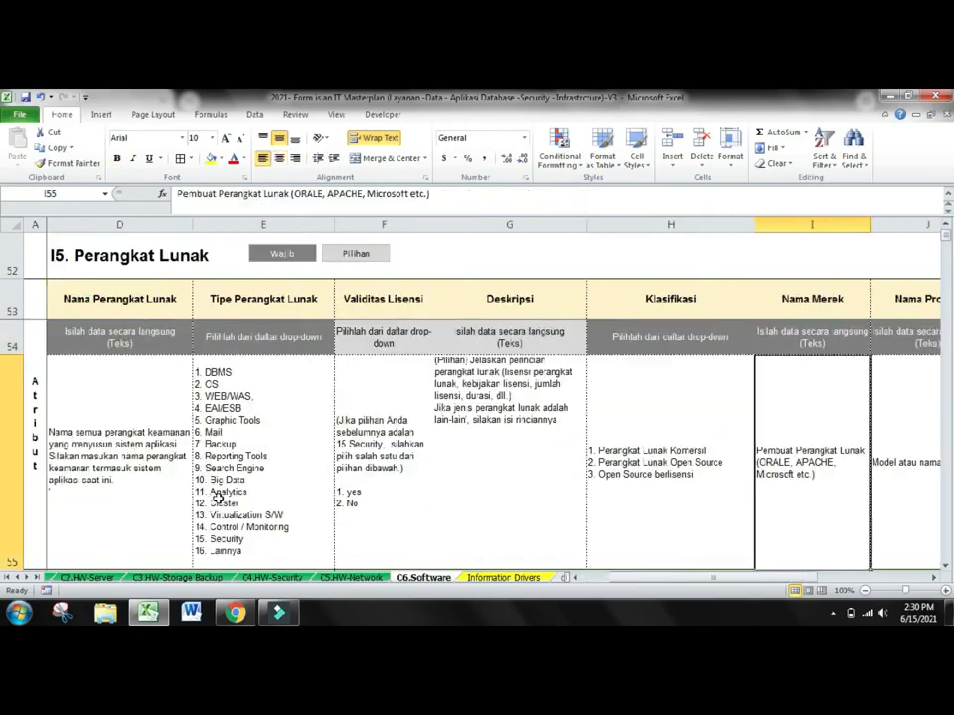
{"action": "key", "text": "Right"}
{"action": "key", "text": "Right"}
{"action": "key", "text": "Right"}
{"action": "key", "text": "Right"}
{"action": "key", "text": "Right"}
{"action": "key", "text": "Down"}
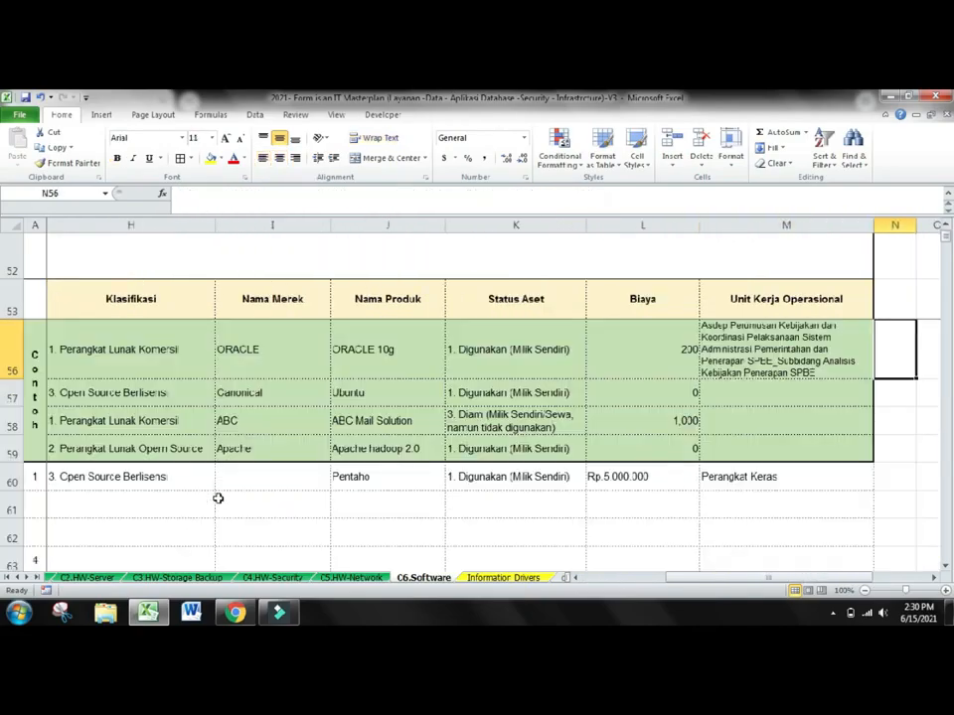
Go back along the first Contoh row of the C6.Software sheet to its Contoh label.
{"action": "key", "text": "Left"}
{"action": "key", "text": "Left"}
{"action": "key", "text": "Left"}
{"action": "key", "text": "Left"}
{"action": "key", "text": "Left"}
{"action": "key", "text": "Left"}
{"action": "key", "text": "Left"}
{"action": "key", "text": "Left"}
{"action": "key", "text": "Left"}
{"action": "key", "text": "Left"}
{"action": "key", "text": "Left"}
{"action": "key", "text": "Left"}
{"action": "key", "text": "Left"}
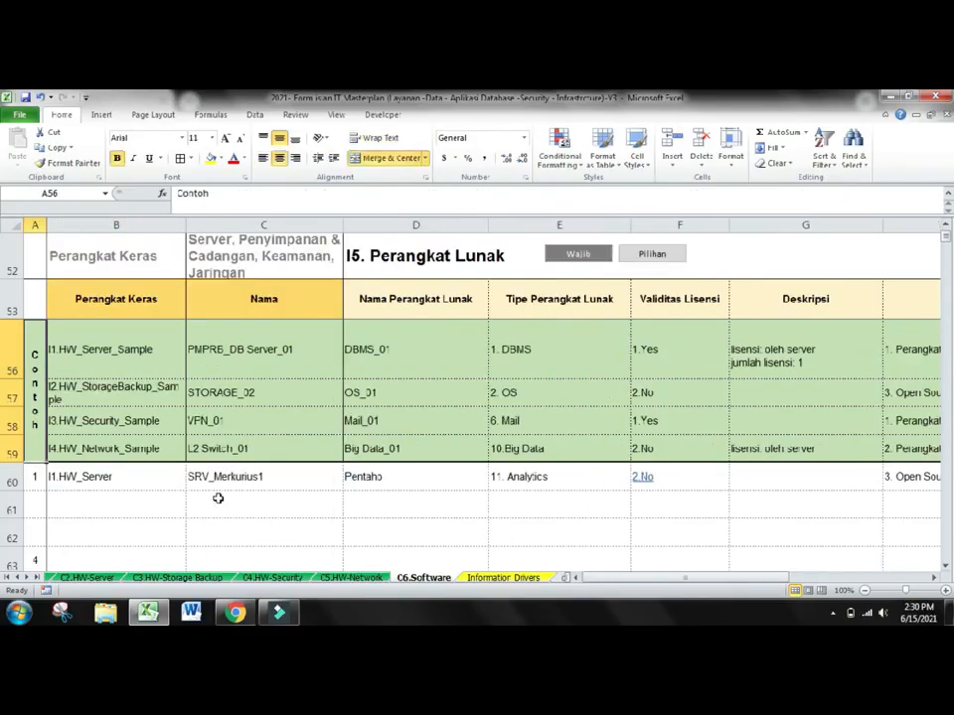